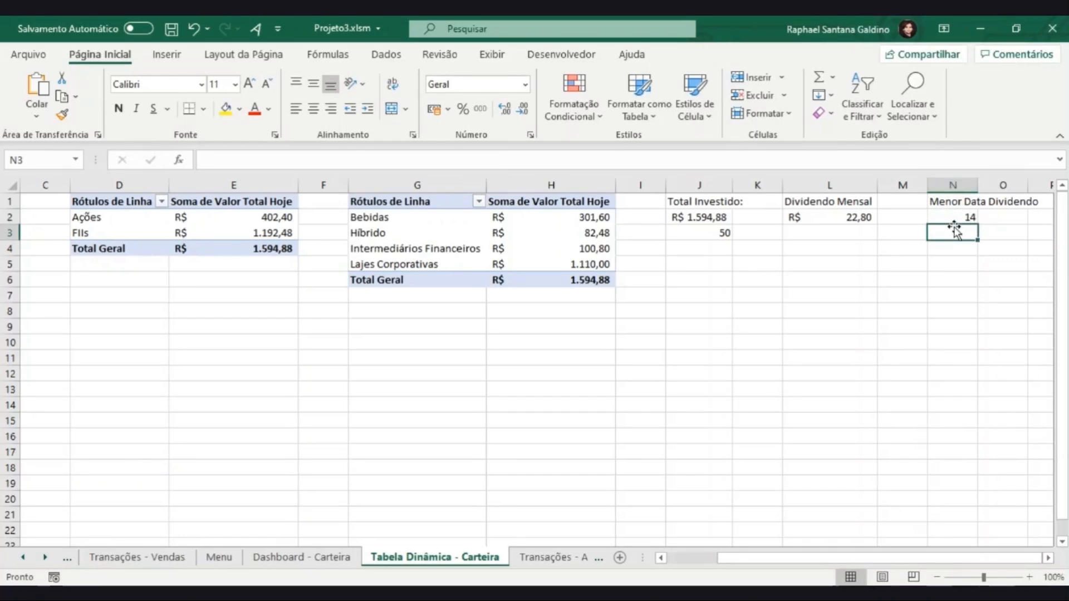
- Widen column N to fit its header and format the minimum dividend date in N2 as a date
double_click(977, 184)
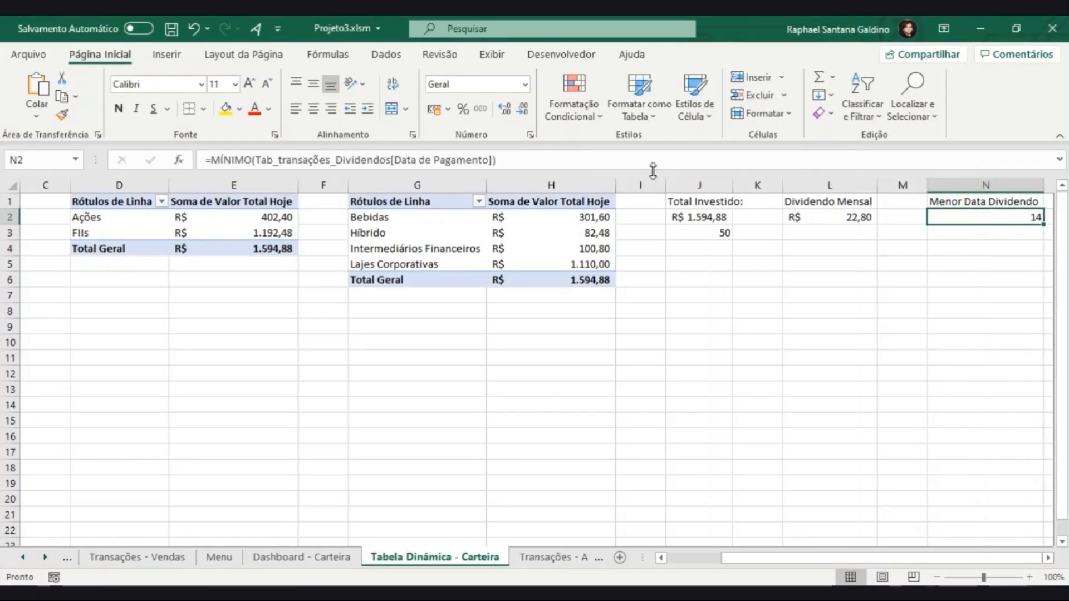
click(527, 84)
click(490, 278)
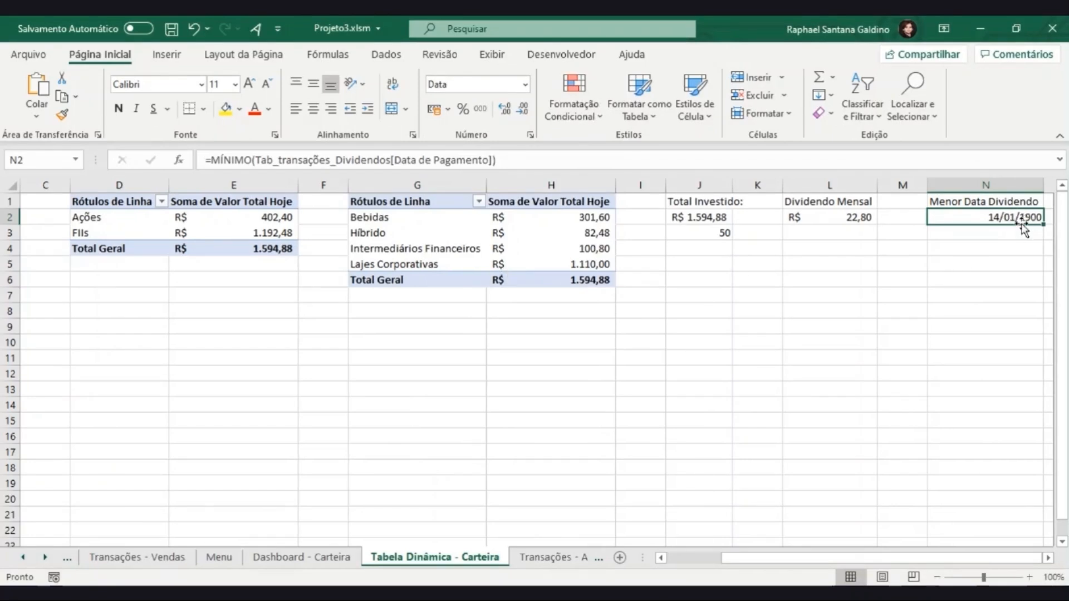
- On the Transações - Dividendos sheet, set the MXRF11 payment date (Data de Pagamento) to 05/03/2021
click(153, 559)
click(112, 411)
click(443, 267)
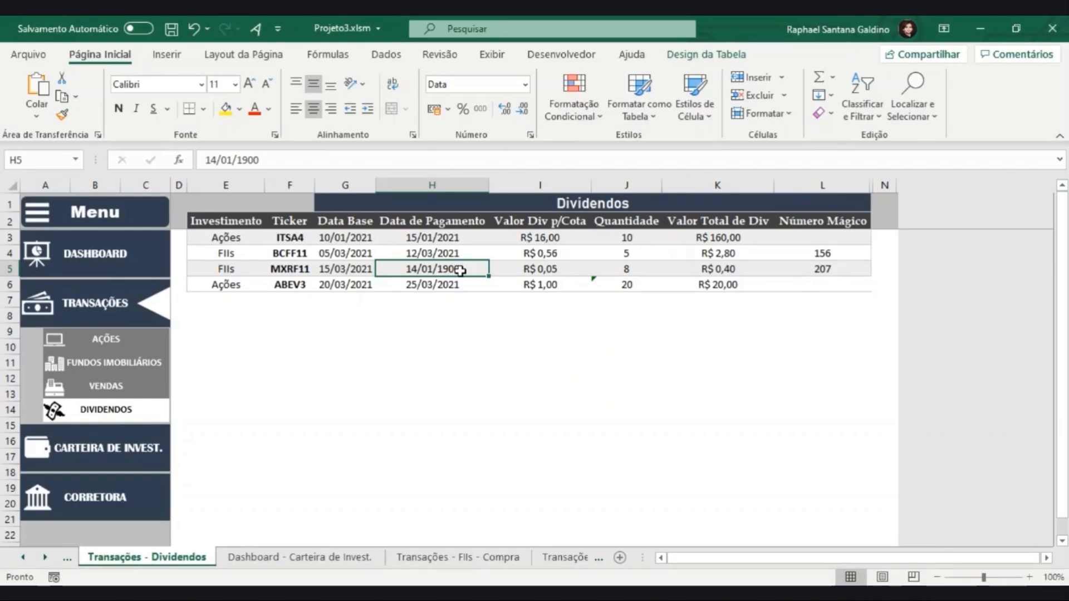
text(05/03/2021)
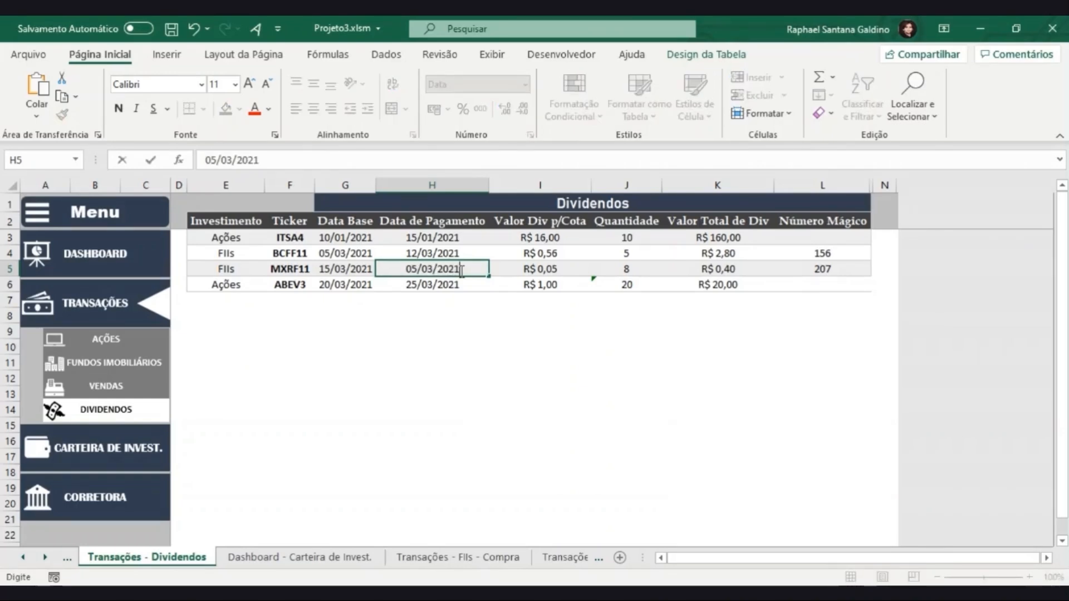
key(Return)
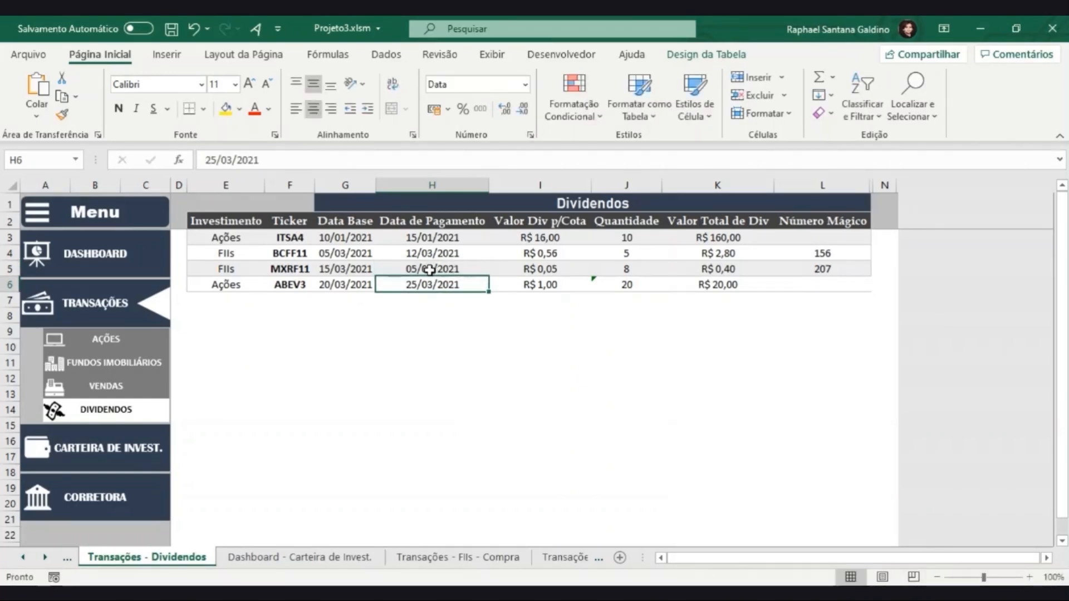
- Return to the Tabela Dinâmica - Carteira sheet and enter the headers Mês, Ano and Valor in P1:R1
click(554, 558)
click(554, 561)
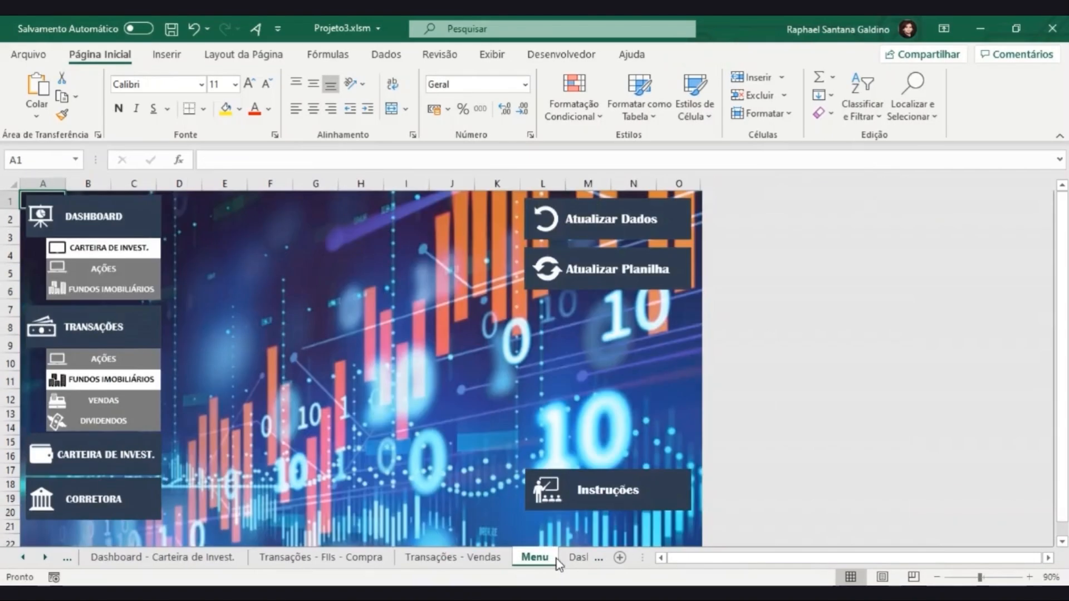
click(579, 558)
click(557, 558)
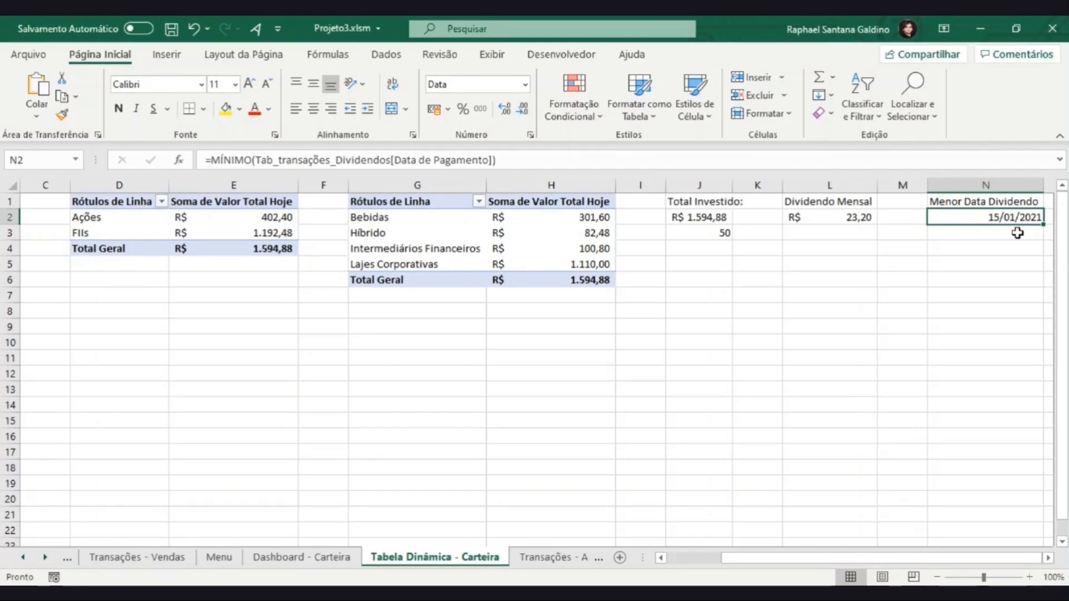
key(Right)
key(Right)
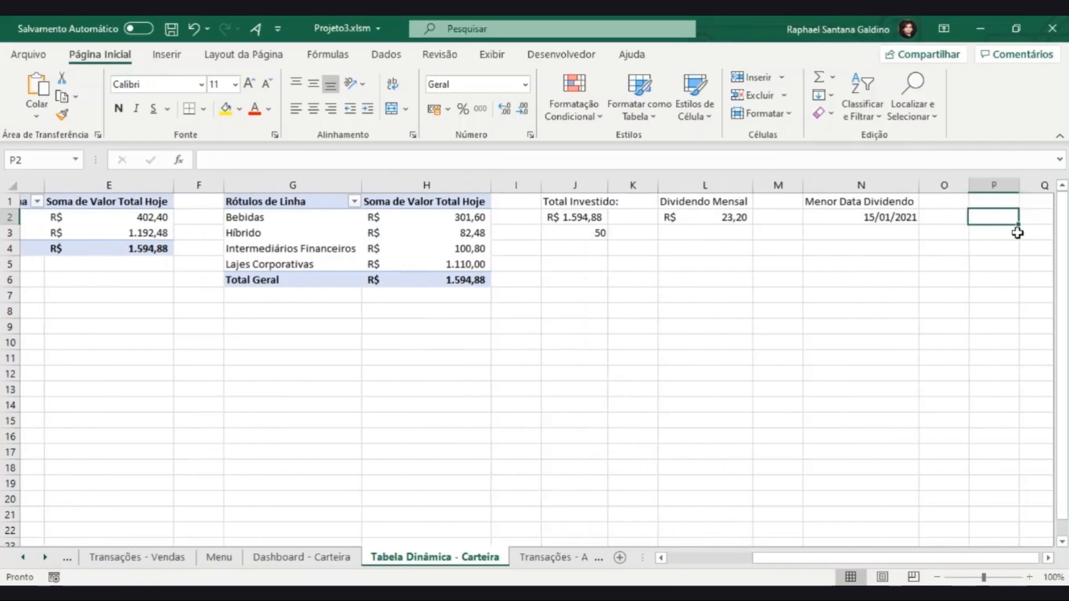
key(Up)
text(MÊs)
key(Tab)
text(Ano)
key(Tab)
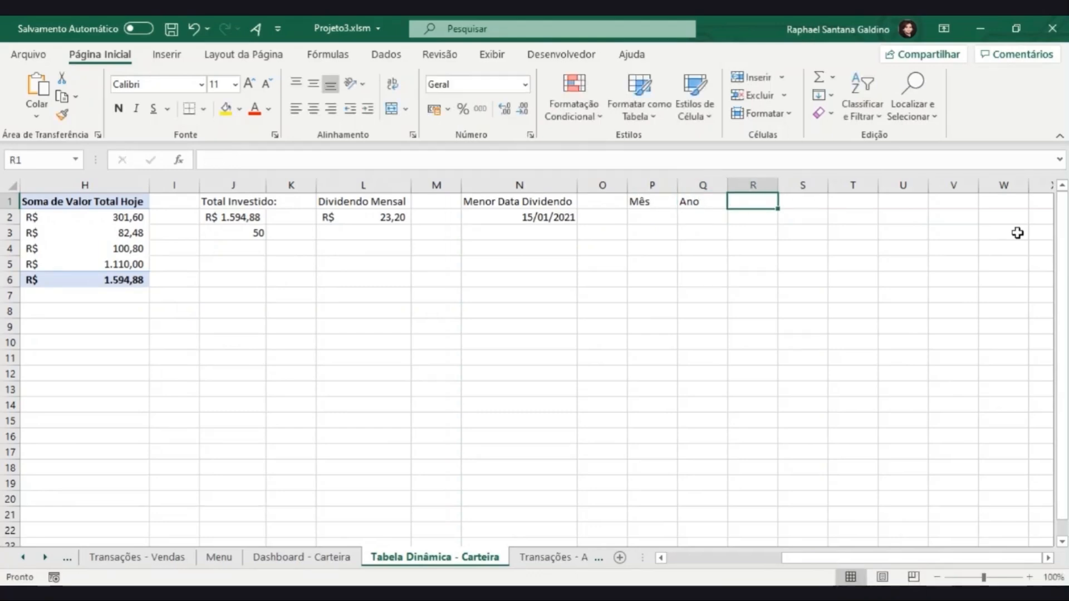
text(Valor)
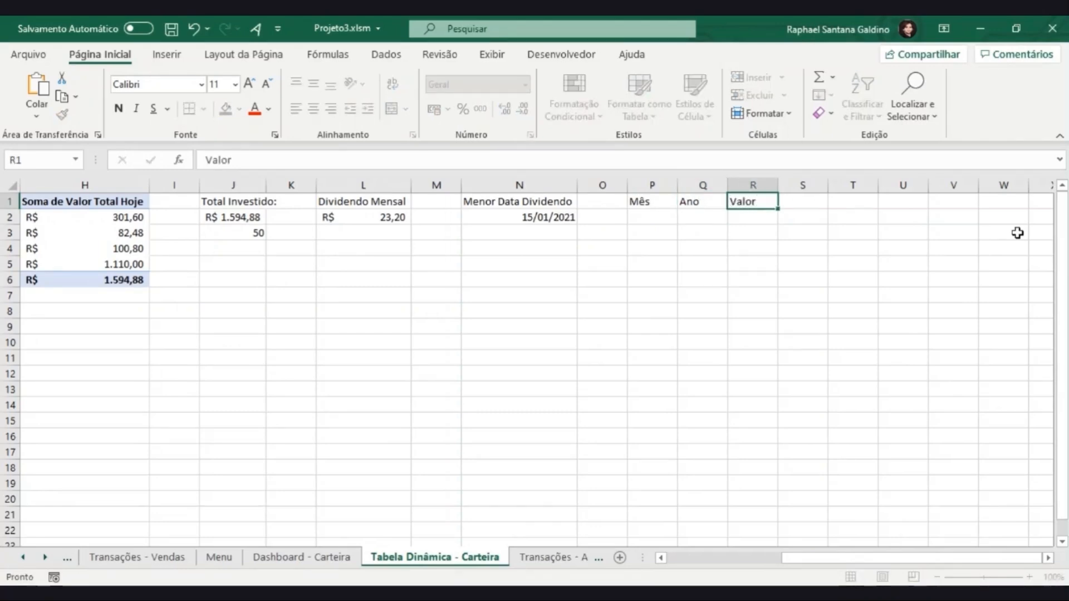
key(Return)
- Convert the range P1:R4 into a table, marking its first row as headers
drag(640, 201, 753, 253)
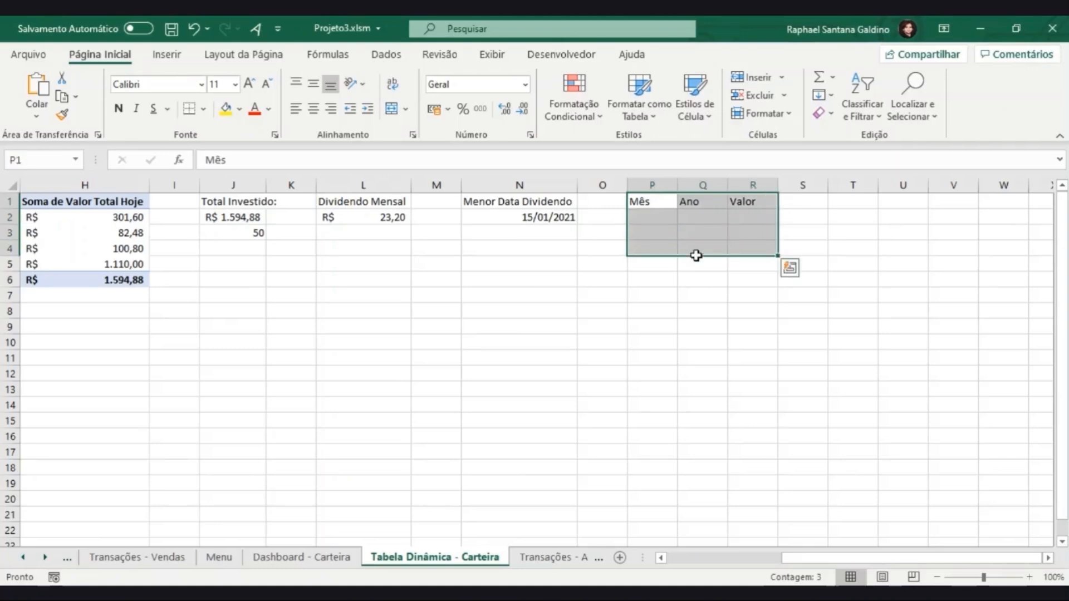
click(161, 55)
click(145, 92)
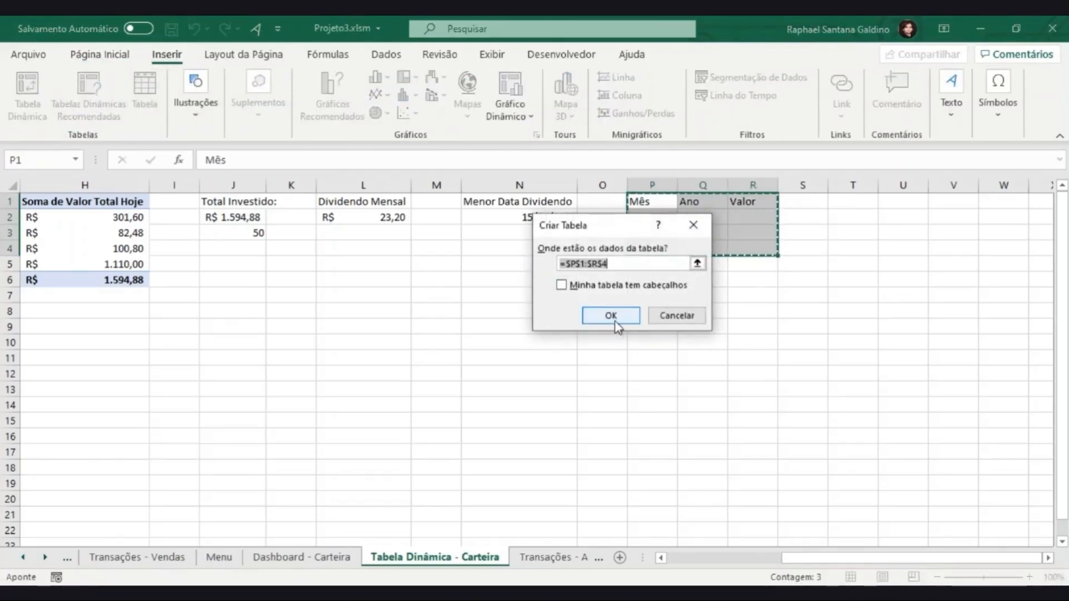
click(562, 285)
click(609, 316)
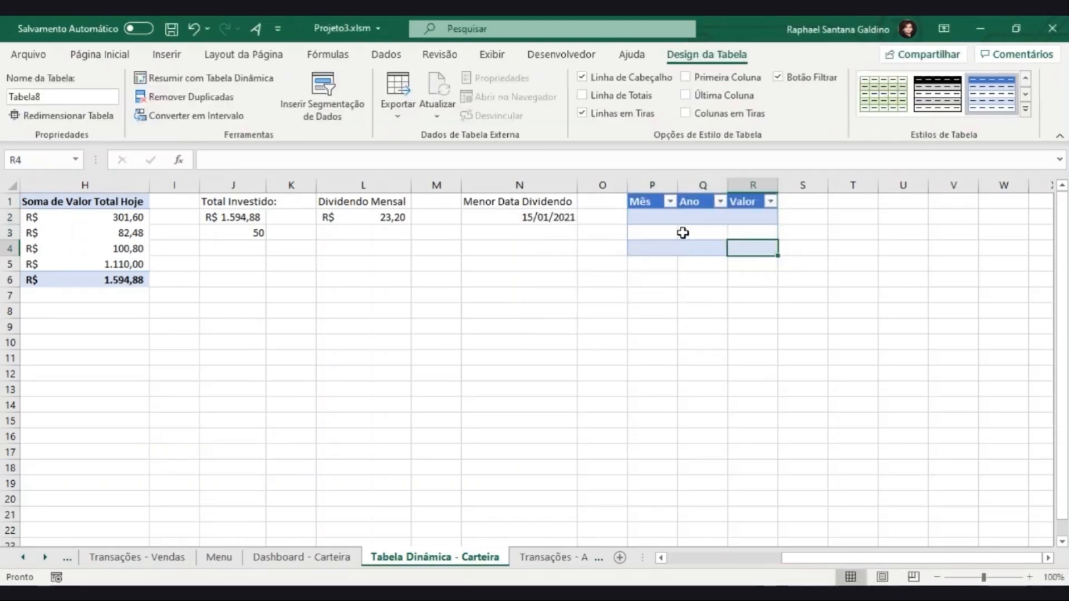
- Fill the Mês column with the formula =MÊS(N2), entered in P2, to extract the month from the minimum dividend date
click(660, 221)
text(=)
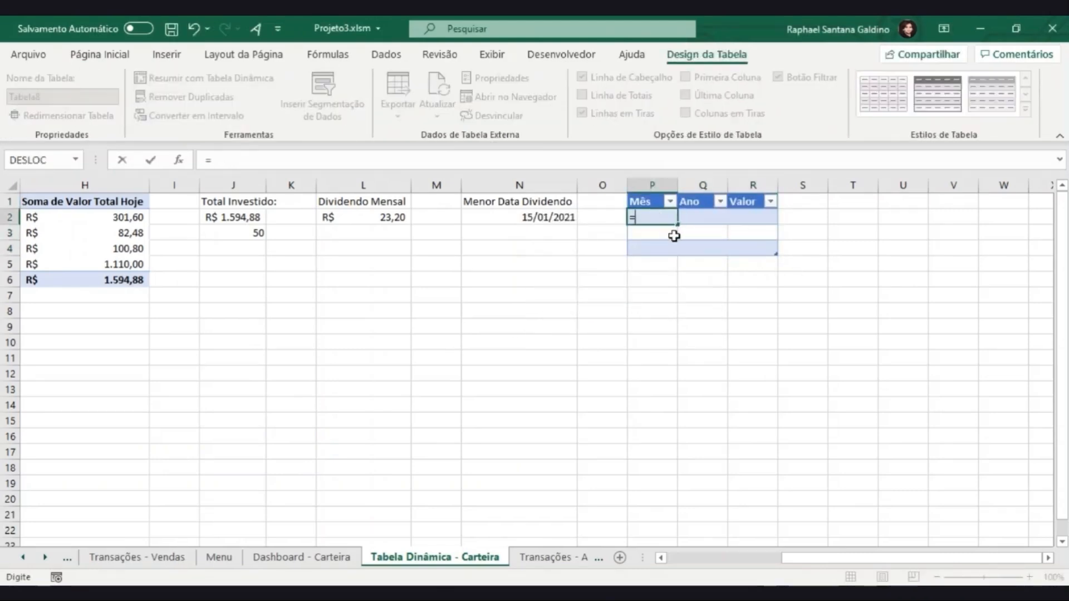
click(562, 216)
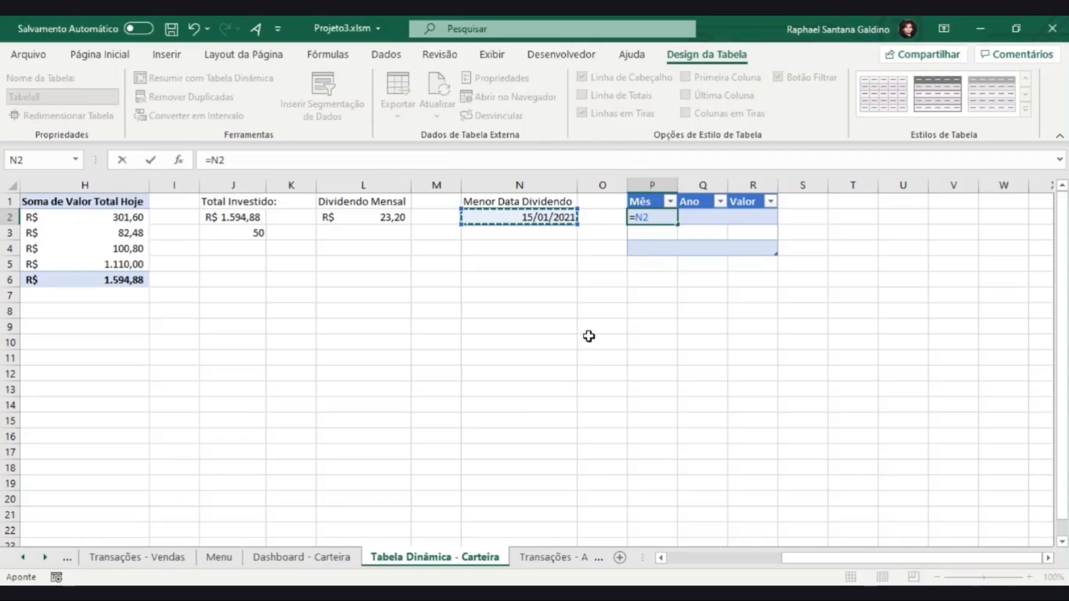
key(Return)
double_click(634, 217)
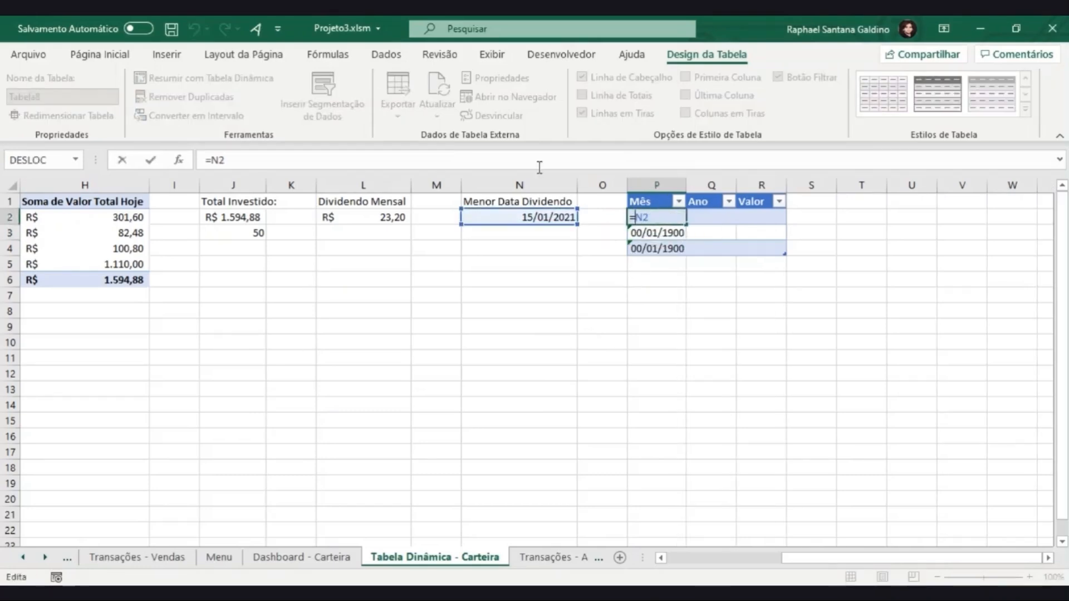
text(Mês()
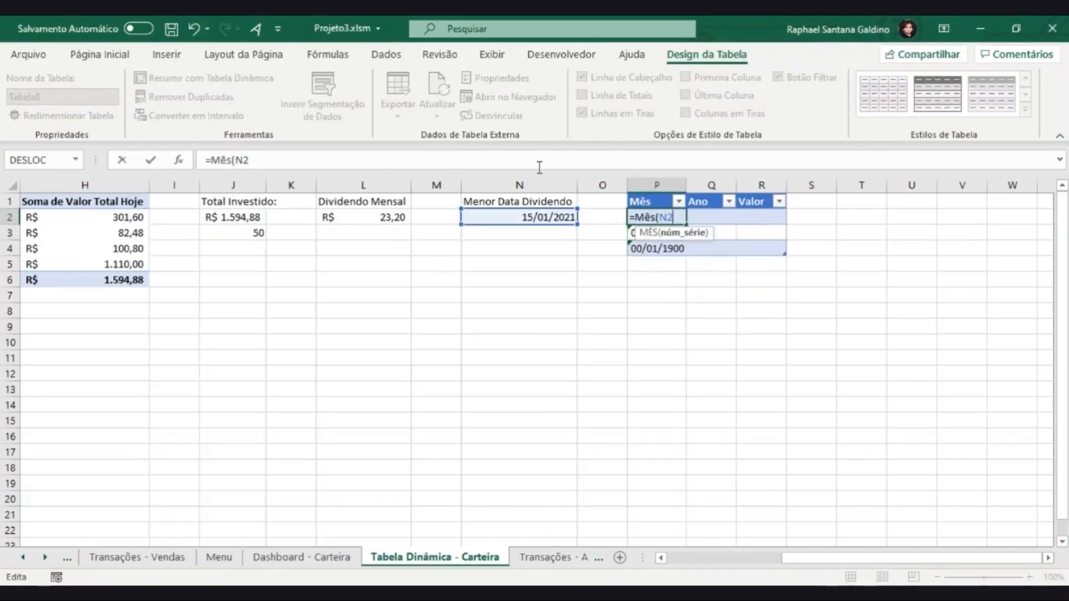
key(Return)
- Set the number format of the whole Mês column to Geral
click(657, 185)
click(100, 54)
click(525, 84)
click(504, 107)
- Enter =ANO(N2) in Q2 to fill the Ano column with the year of the minimum dividend date
click(727, 223)
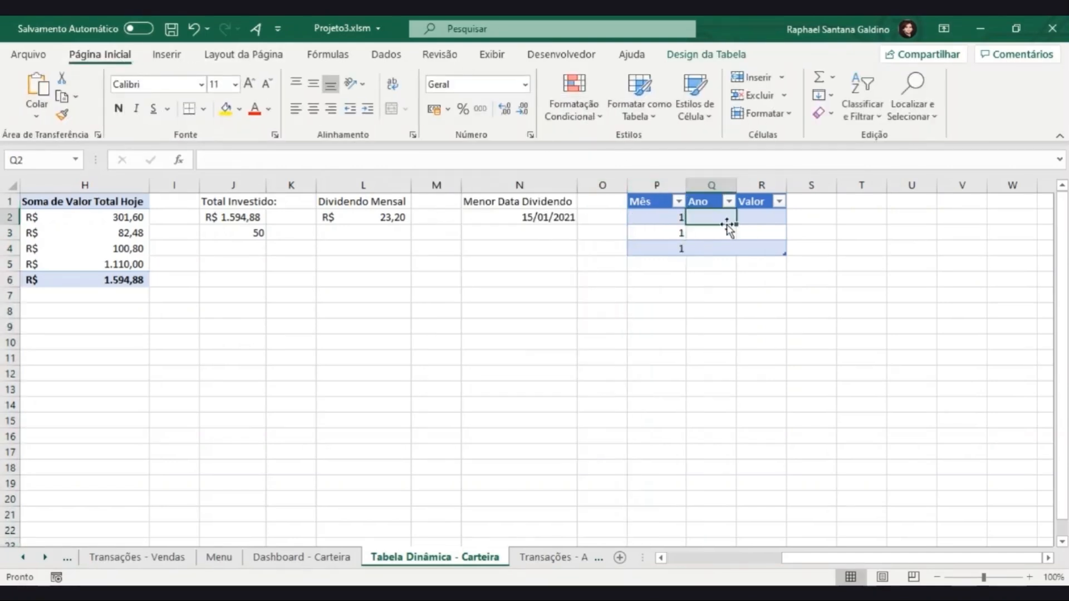
text(=ANO()
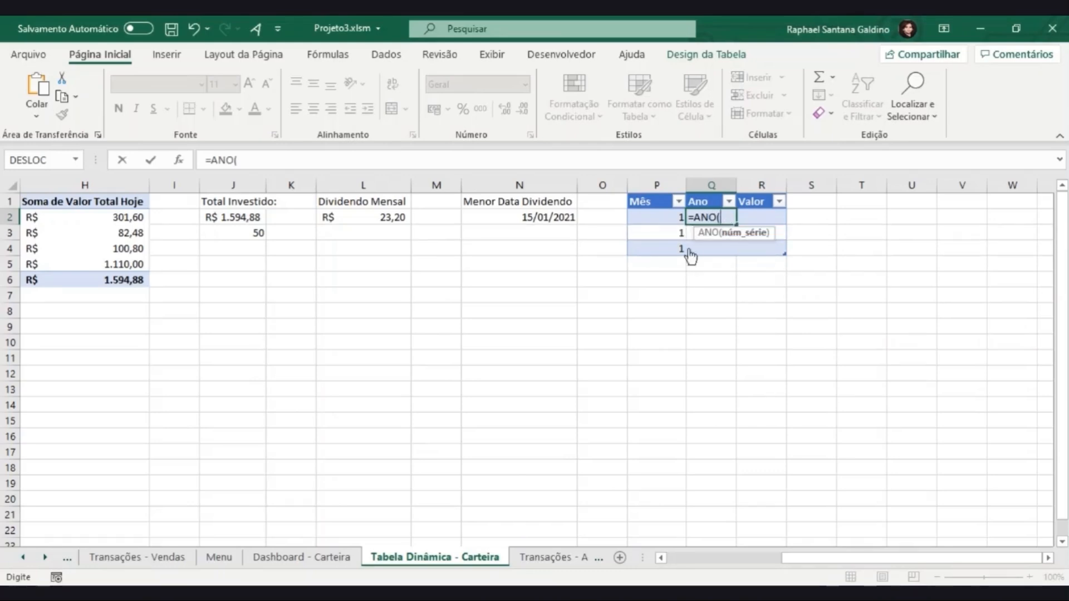
click(552, 216)
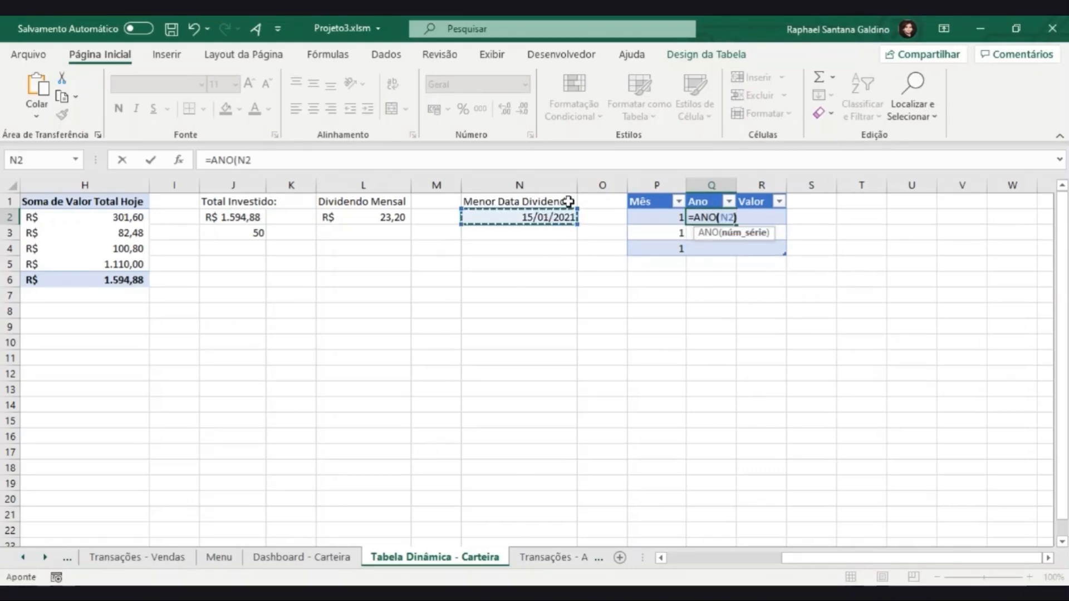
key(Return)
click(668, 239)
drag(669, 240, 688, 251)
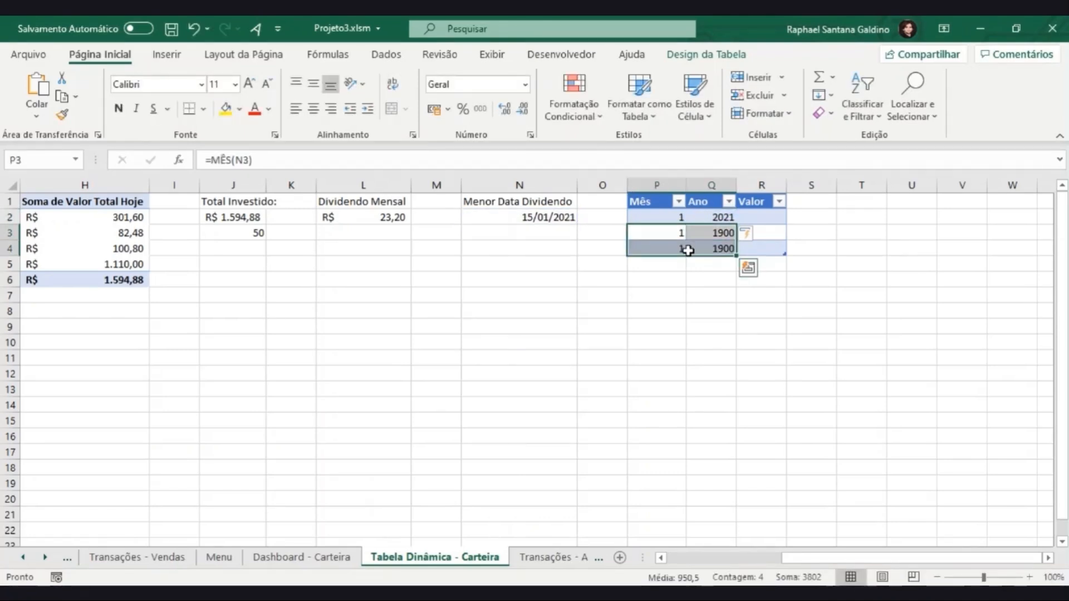
key(Return)
key(Return)
key(Return)
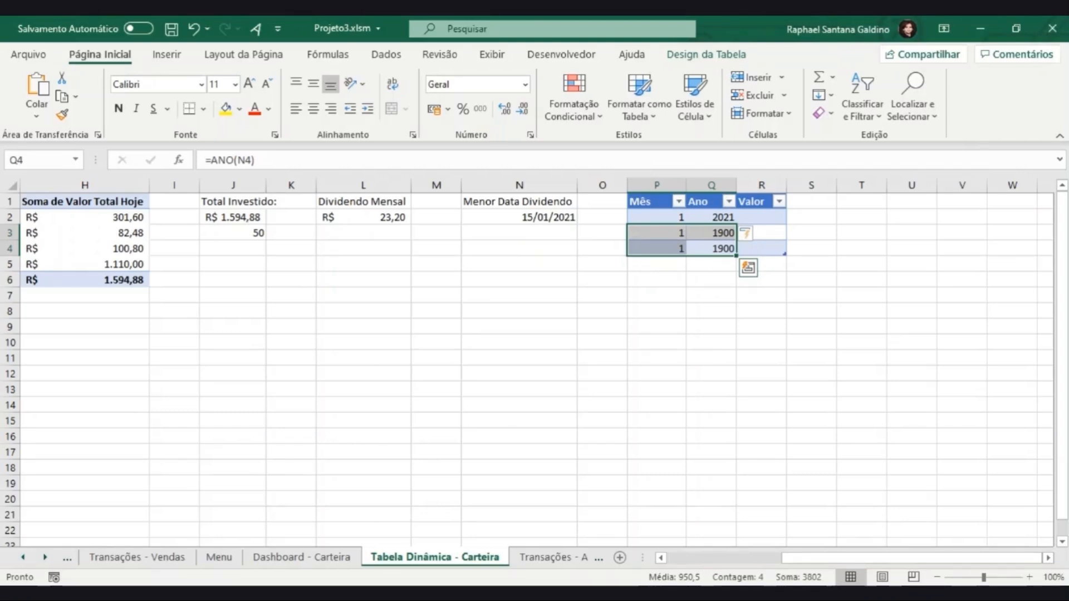
- Insert a new column before Valor in the table and name its header Mês-ano
right_click(744, 184)
click(802, 314)
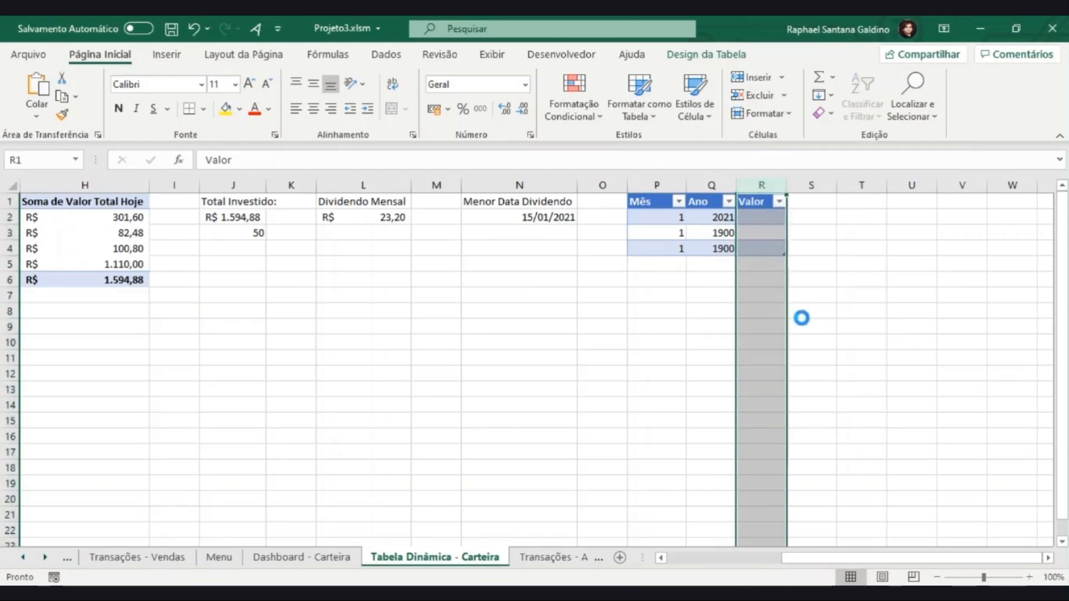
double_click(759, 202)
double_click(759, 201)
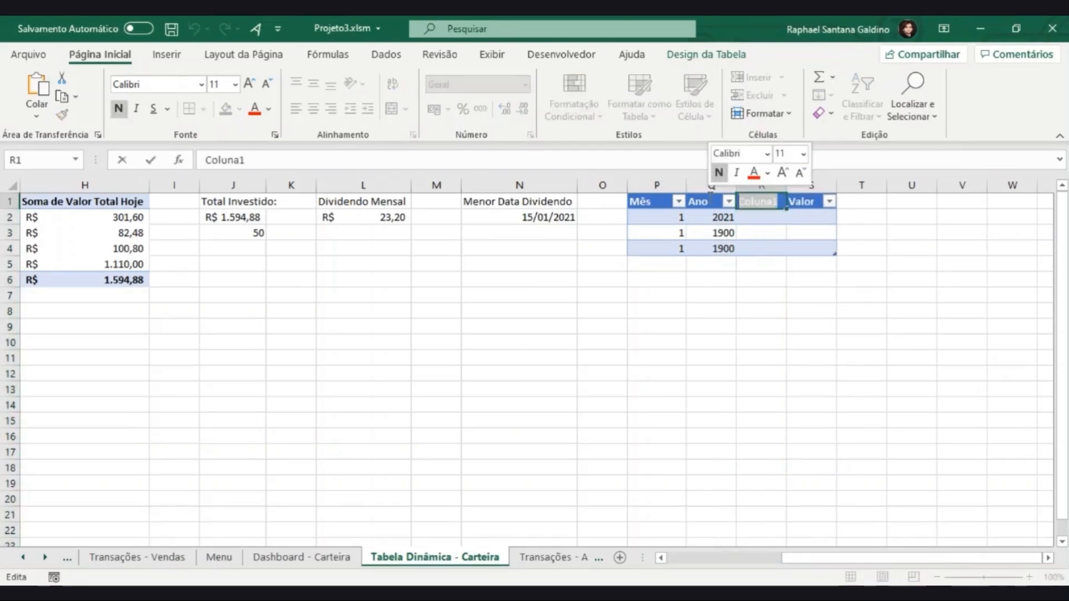
text(Mês-ano)
key(Return)
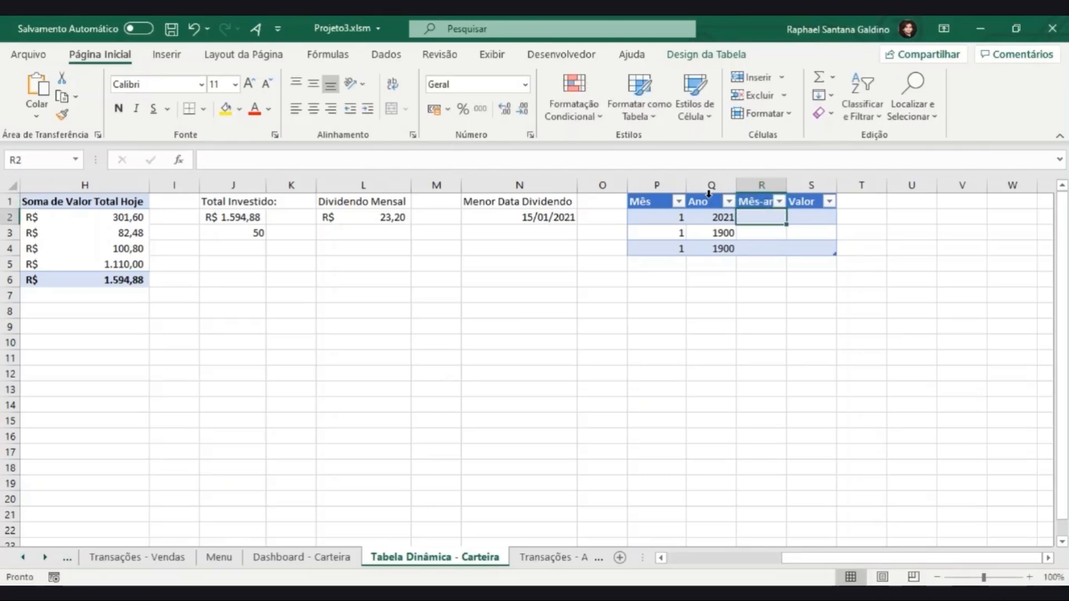
text(=Data()
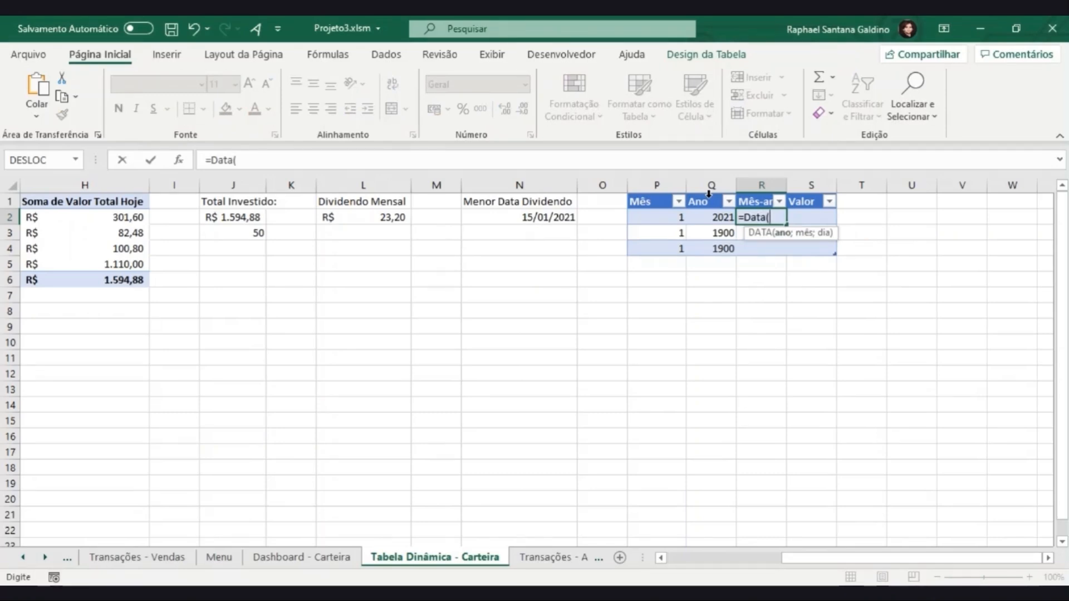
text([)
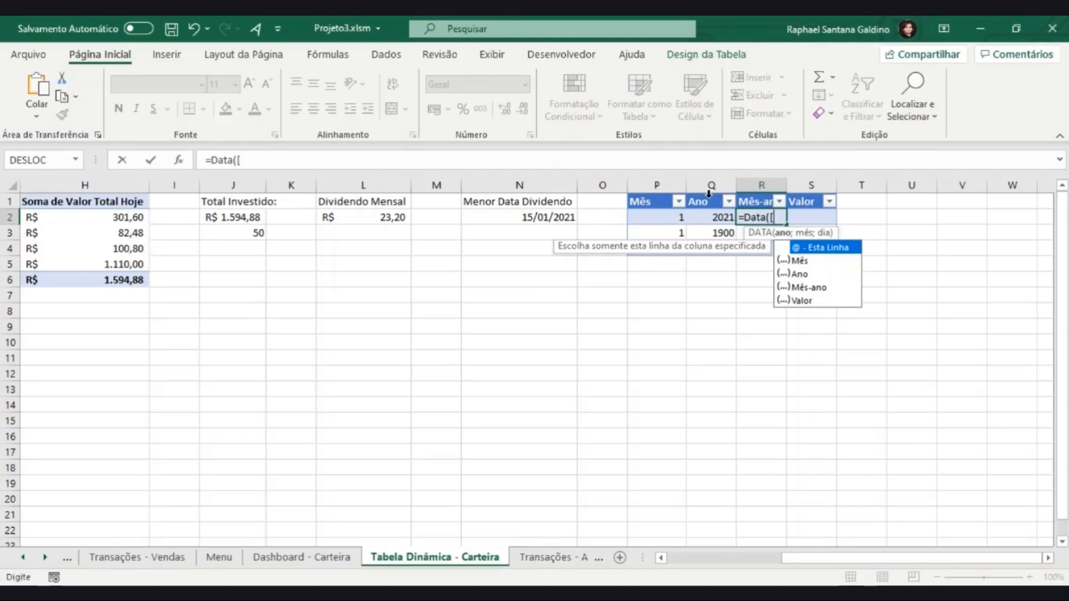
text(@)
key(Down)
key(Tab)
text(;)
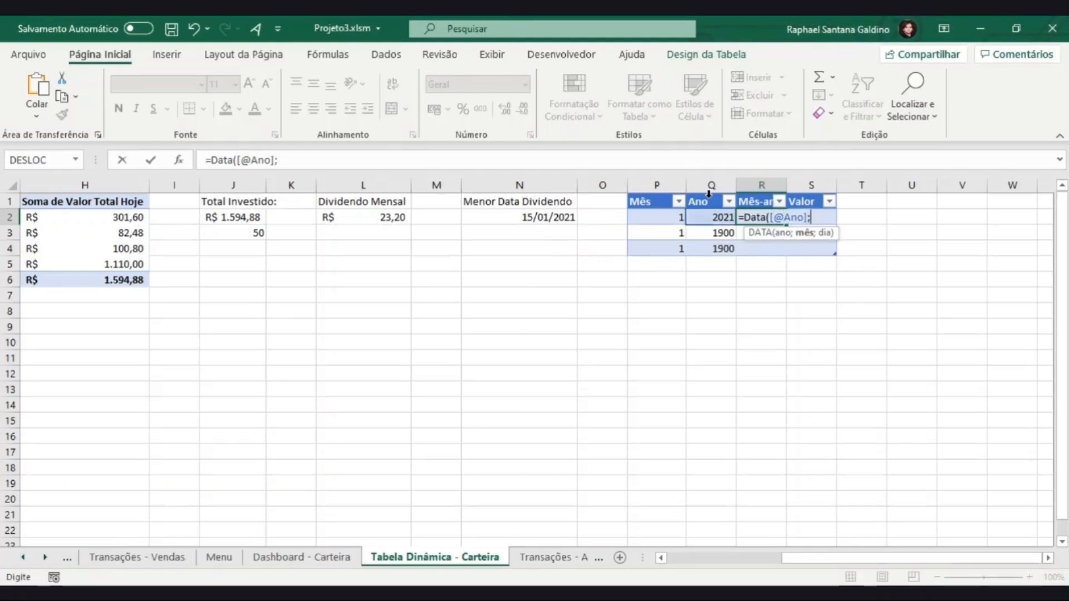
text([@)
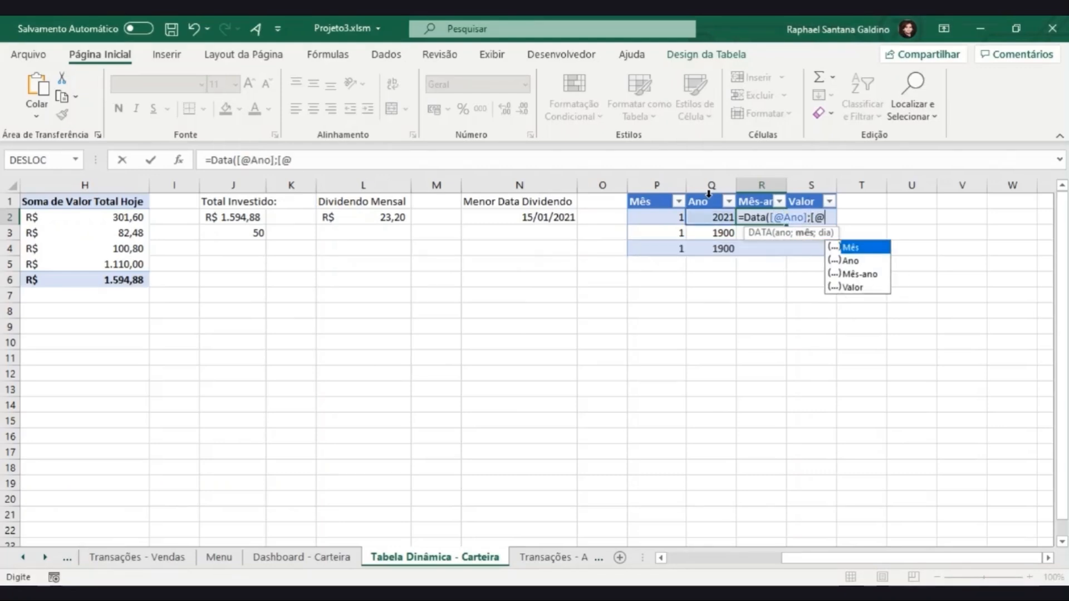
text(M)
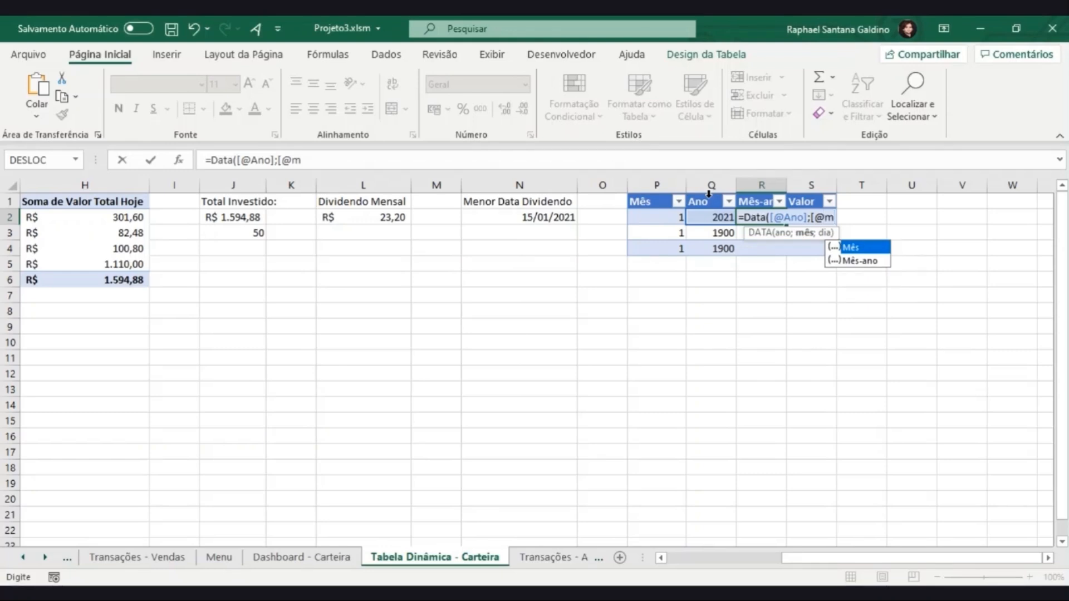
key(Tab)
text(;)
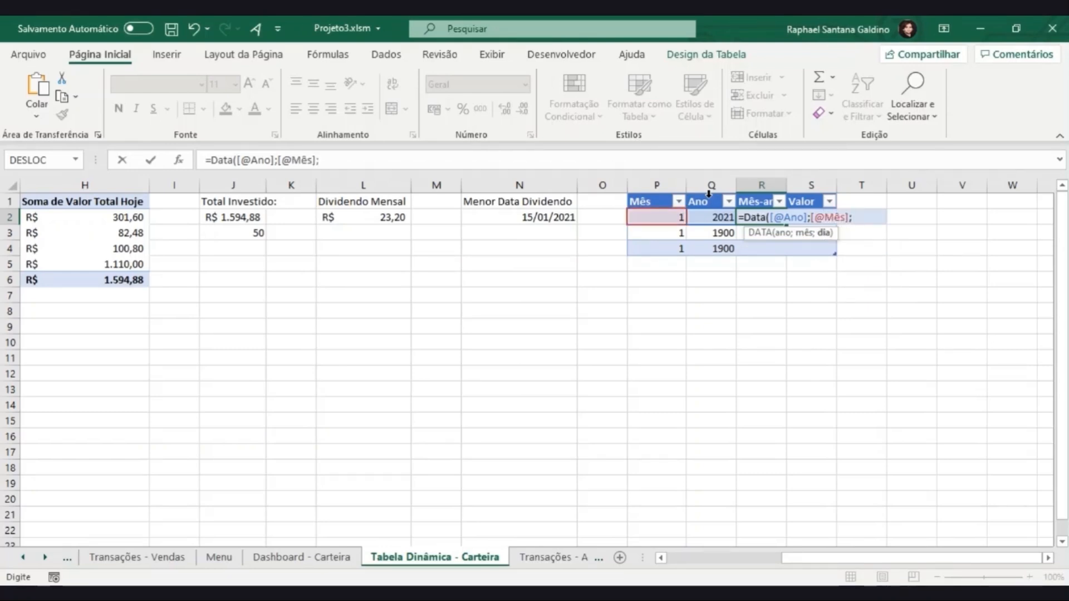
text(1))
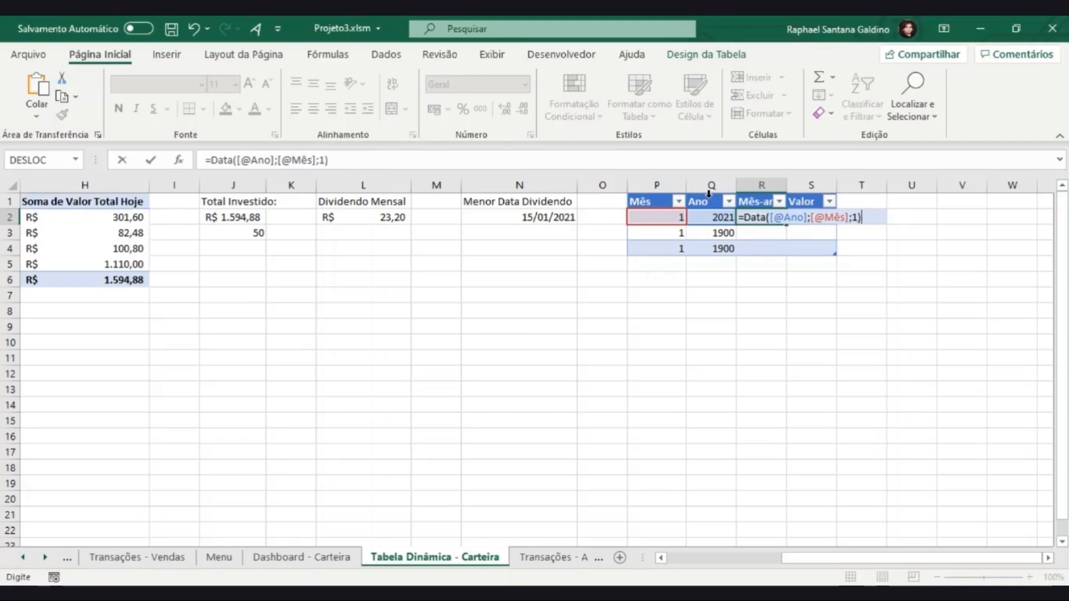
key(Return)
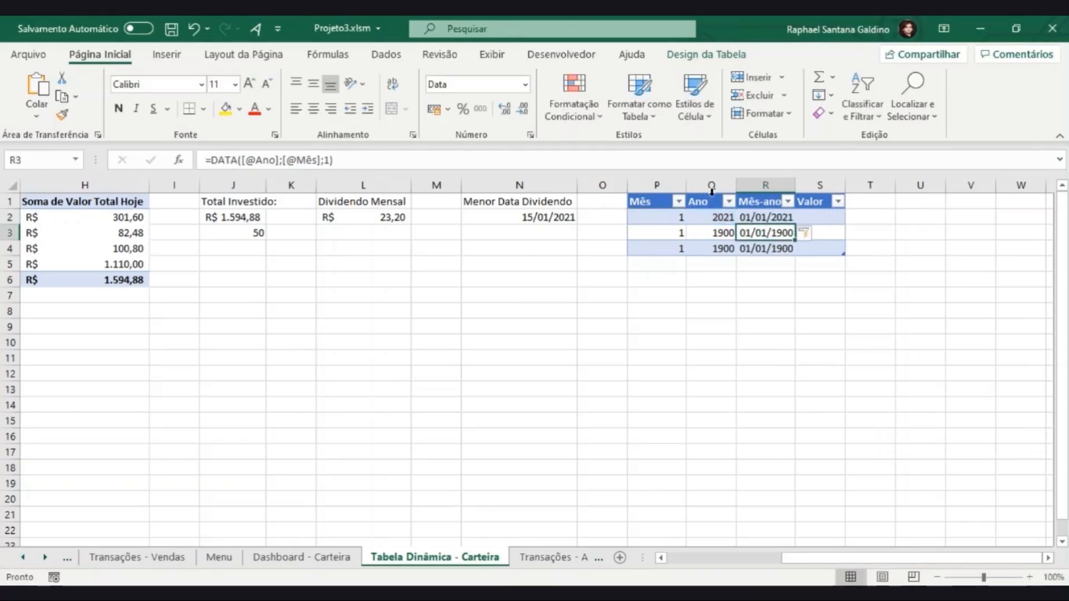
- Format the whole Mês-ano column as a date of the type mar-12
click(766, 185)
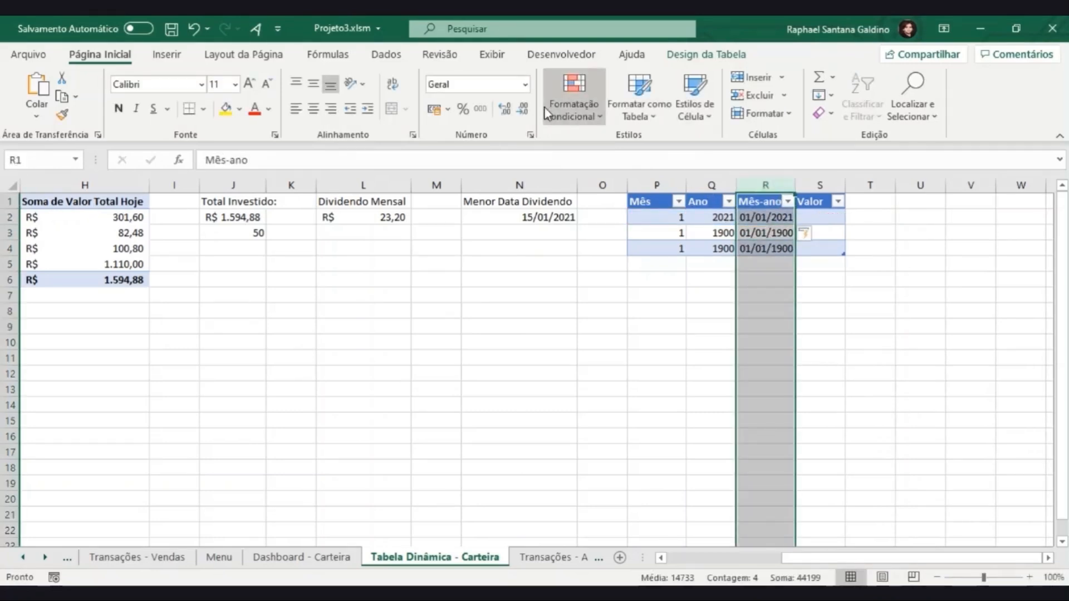
key(ctrl+1)
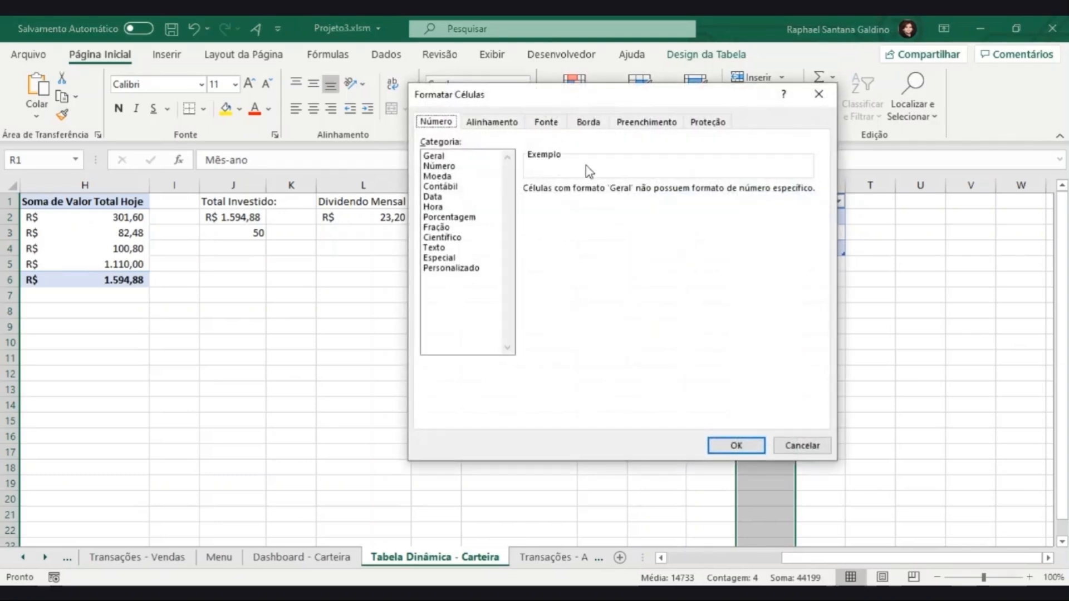
click(450, 198)
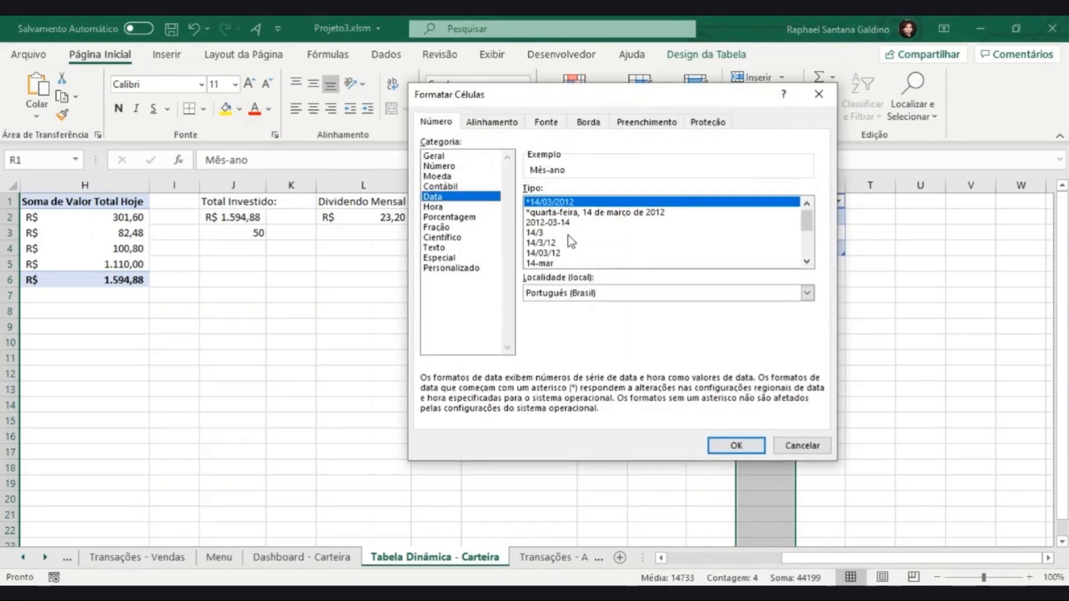
click(807, 261)
click(807, 261)
click(807, 261)
click(807, 262)
click(807, 262)
click(549, 243)
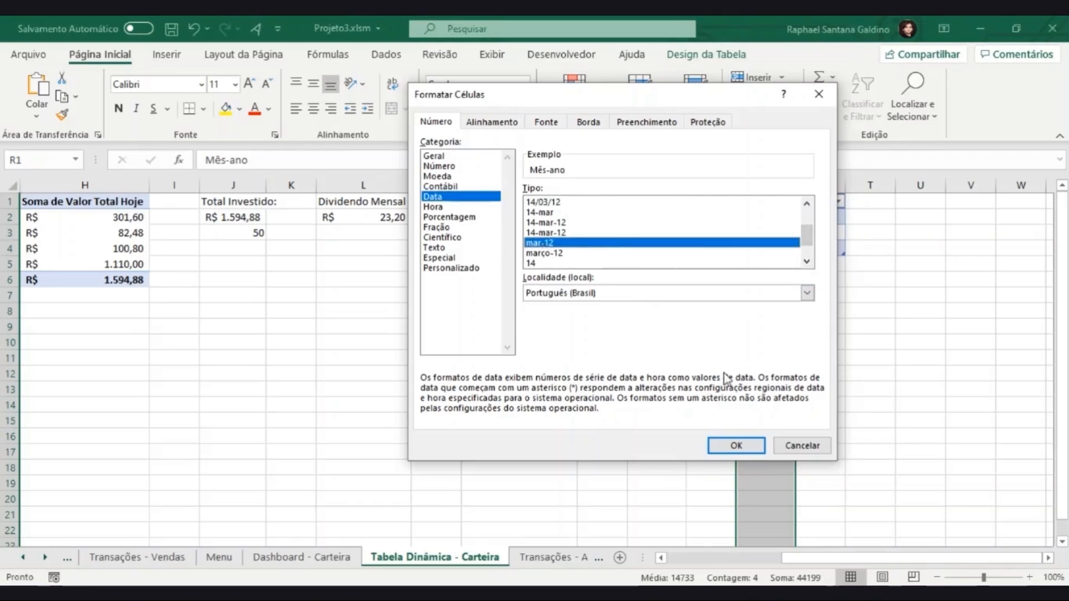
click(736, 445)
click(775, 218)
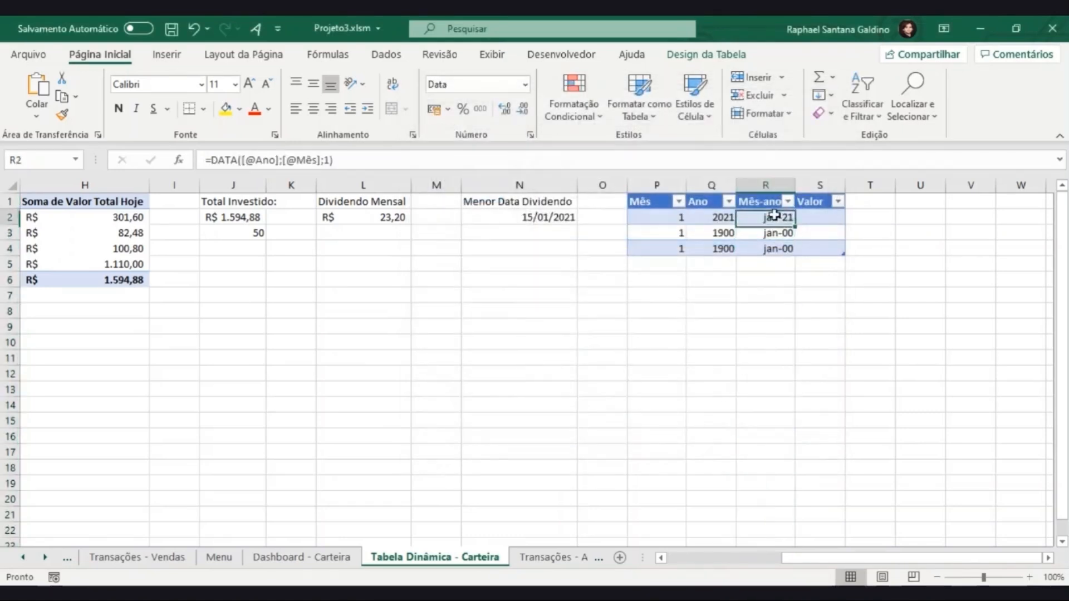
click(811, 218)
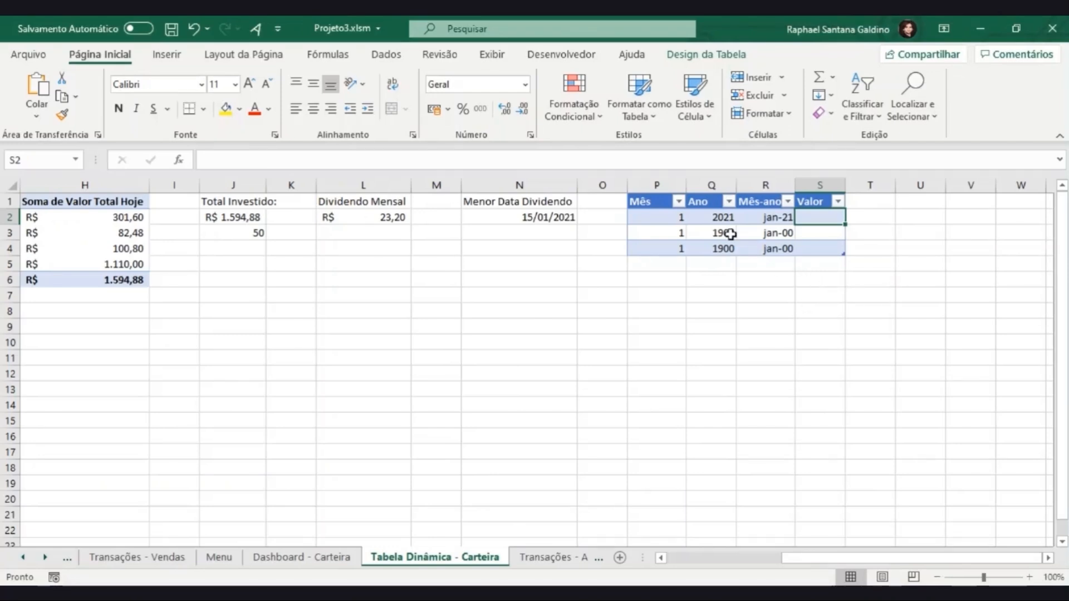
- Replace the formula in P3 of the Mês column with =SE(P2+1>12;1;P2+1)
click(677, 233)
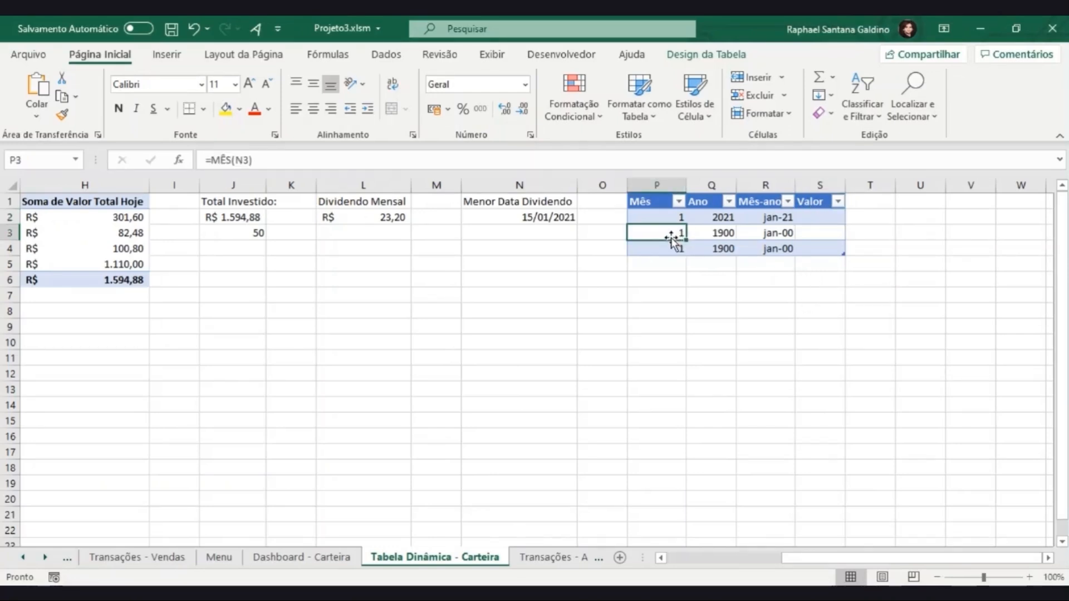
click(371, 161)
drag(253, 160, 211, 160)
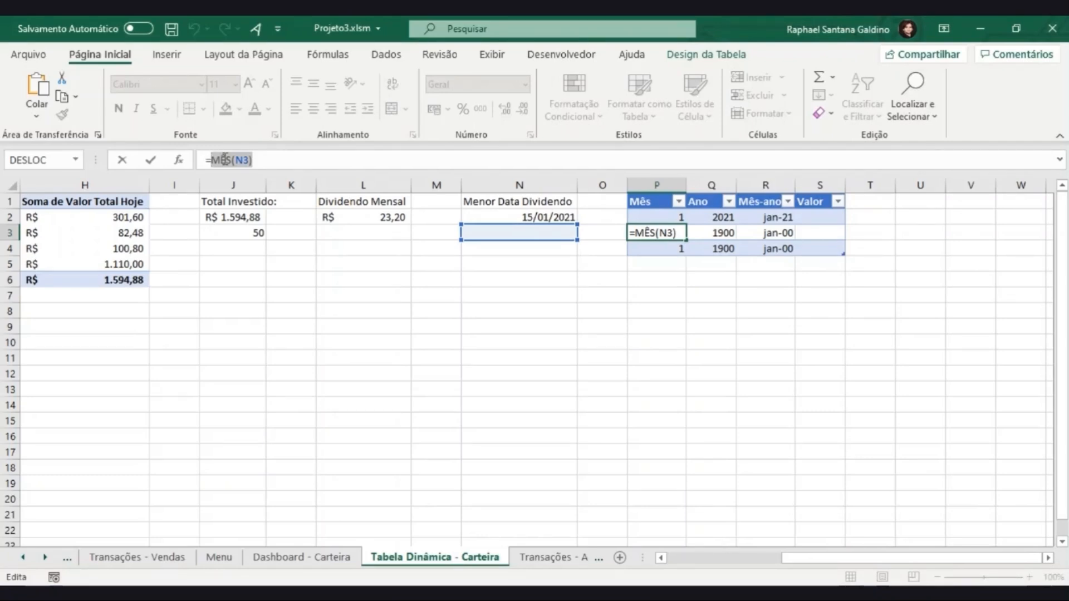
text(S)
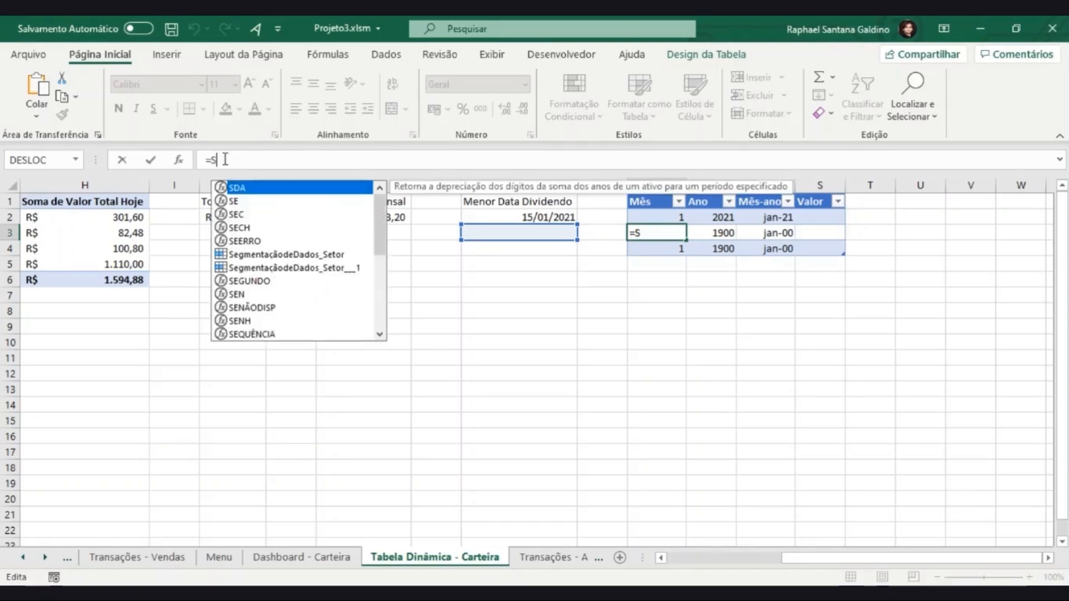
text(E()
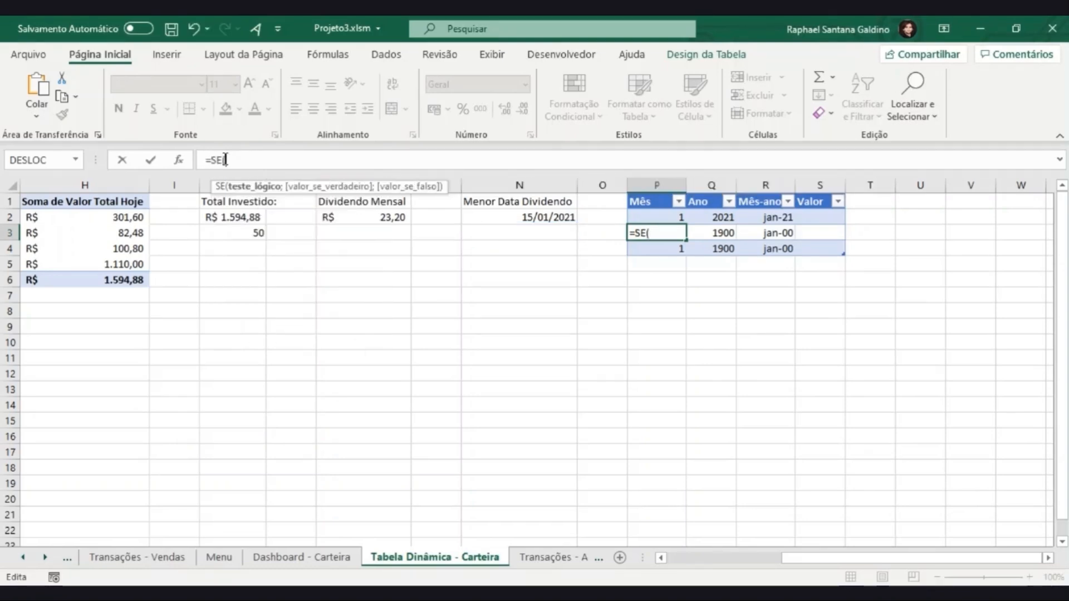
click(642, 215)
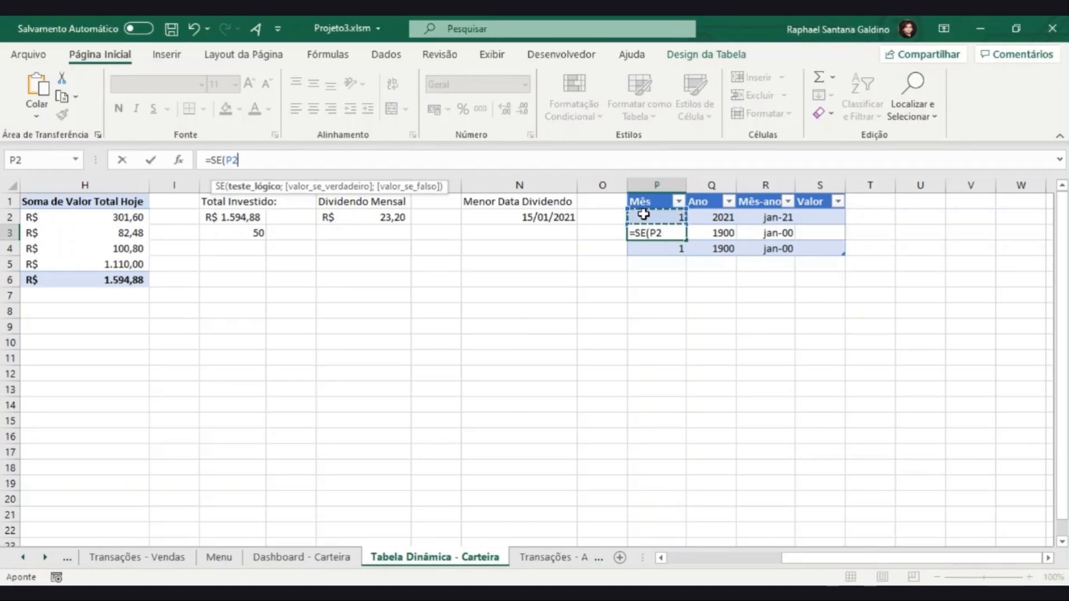
text(+1)
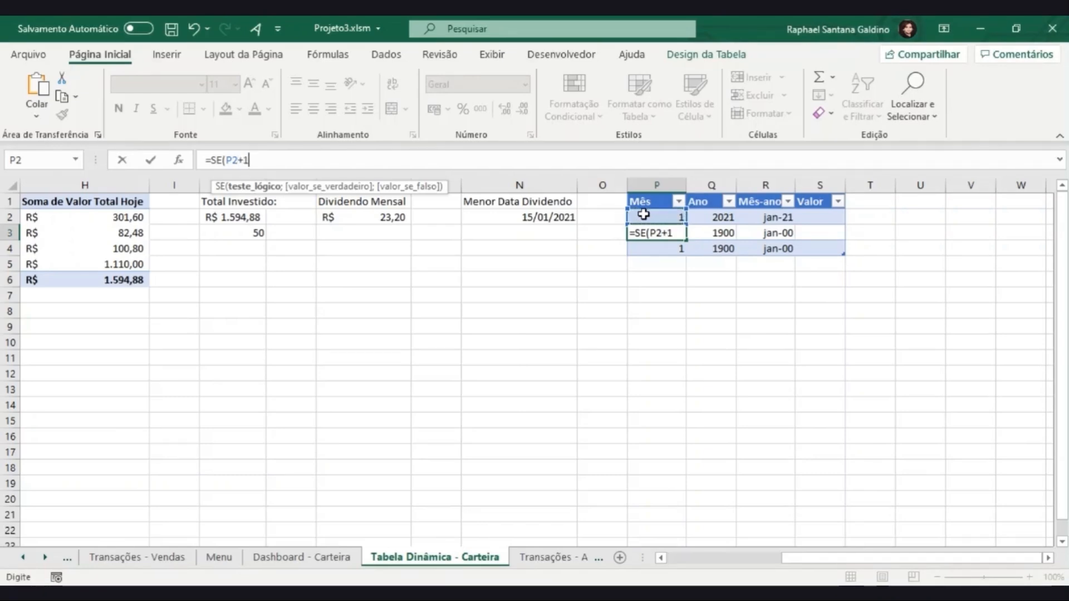
text(>12;)
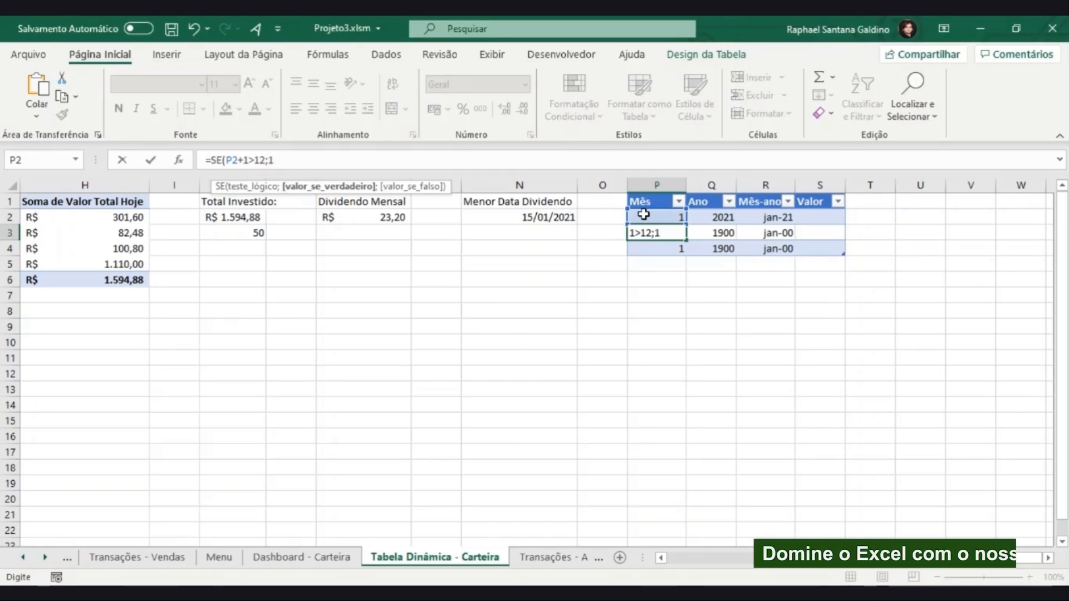
text(1;)
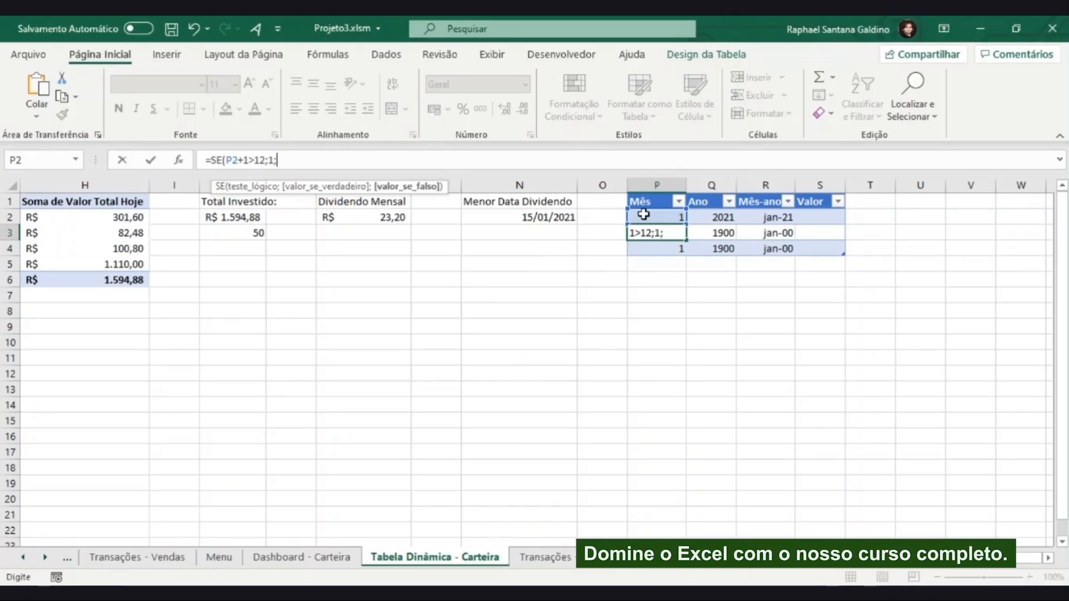
text(P2)
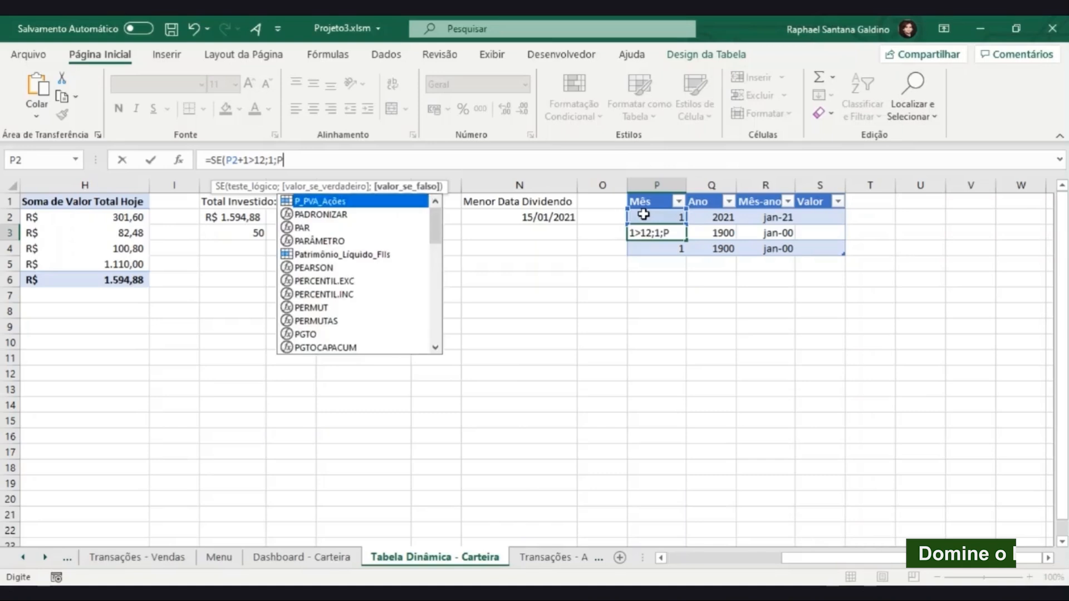
text(+1))
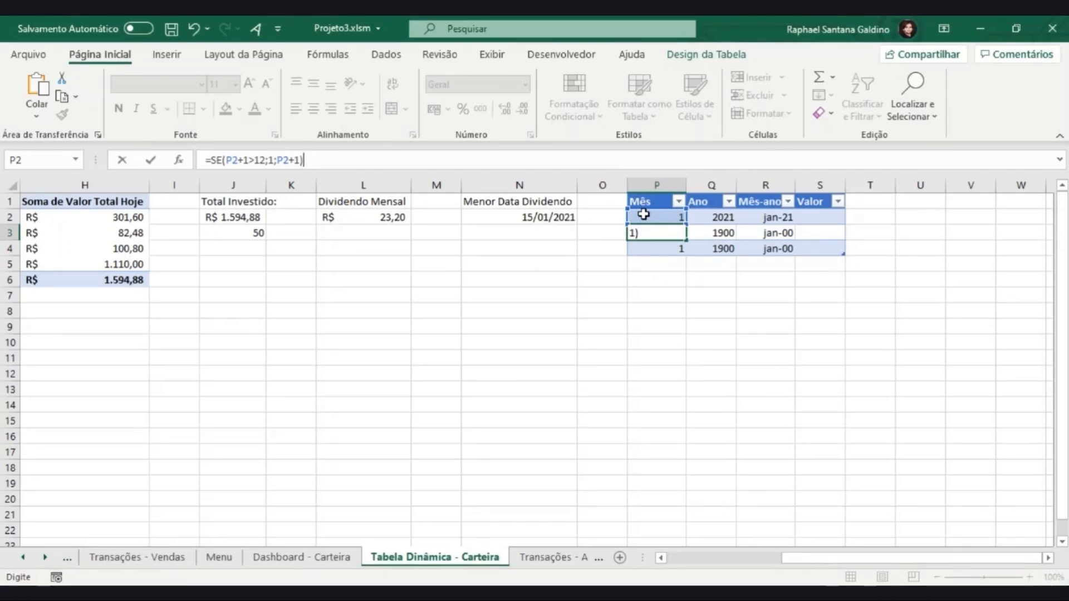
key(Return)
- Replace the formula in P2, the first Mês row, with =MÊS(N2)
click(643, 214)
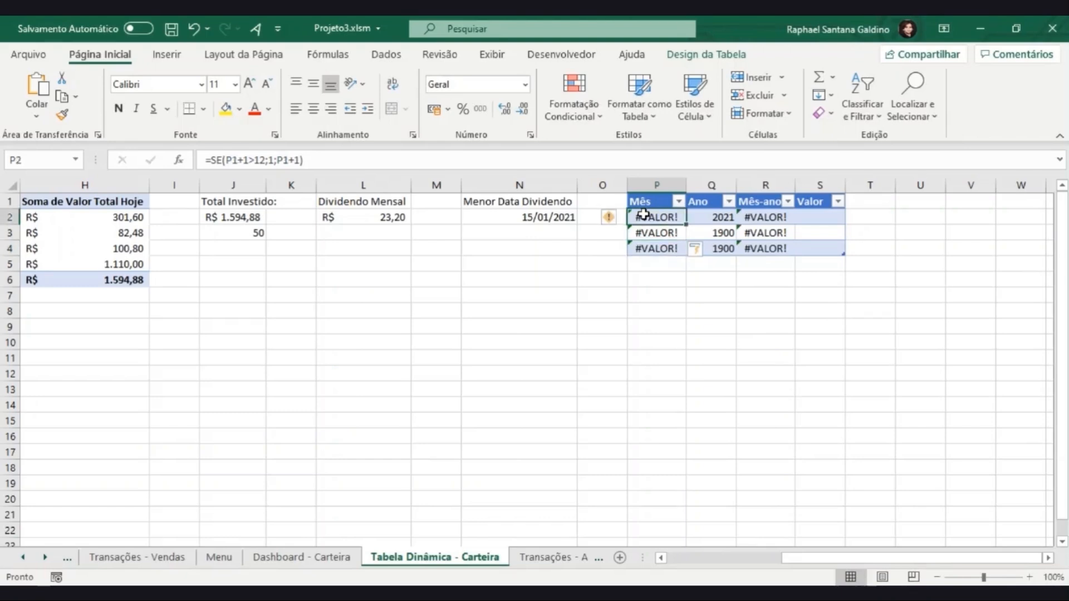
double_click(649, 216)
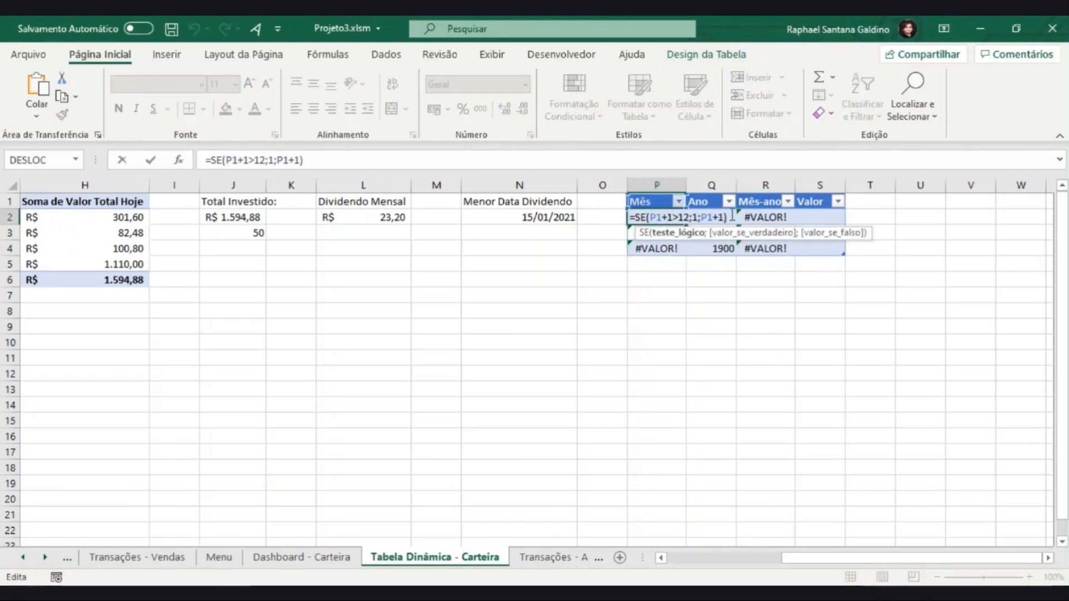
drag(732, 216, 608, 218)
key(BackSpace)
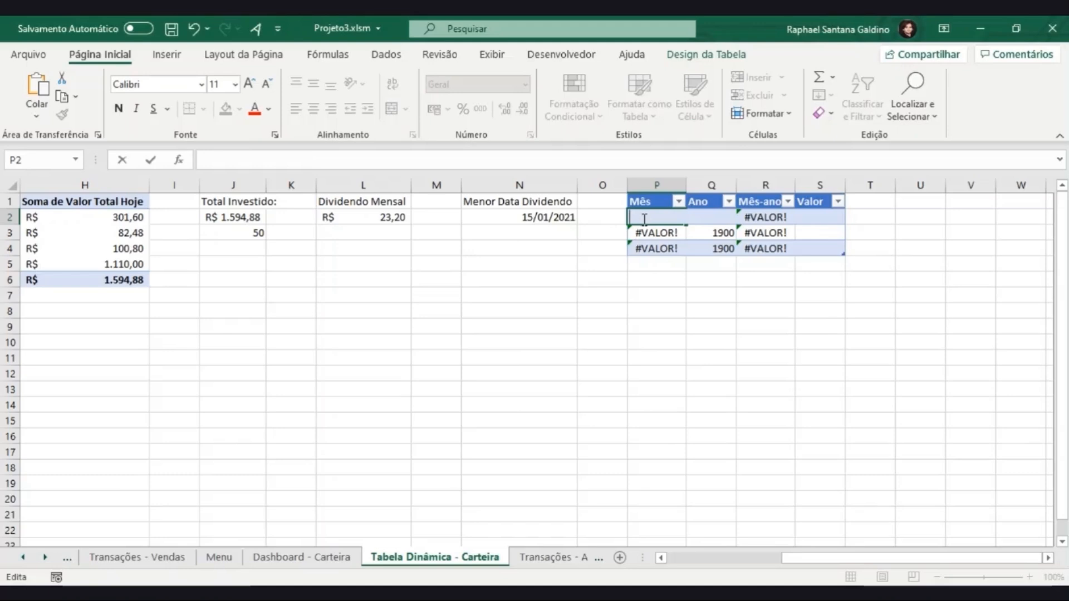
text(=MÊS()
click(571, 218)
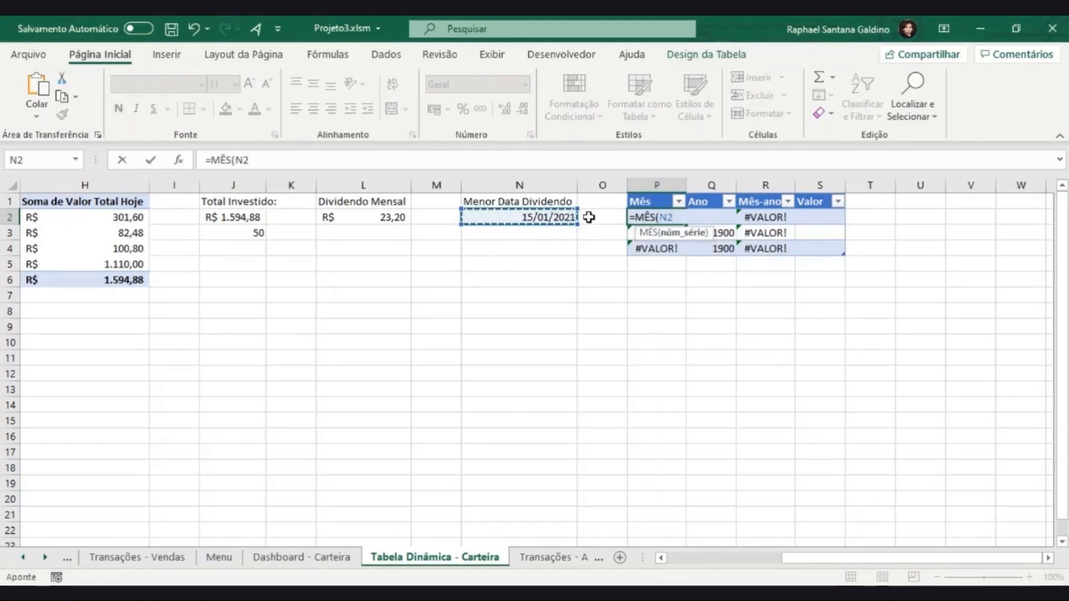
key(Return)
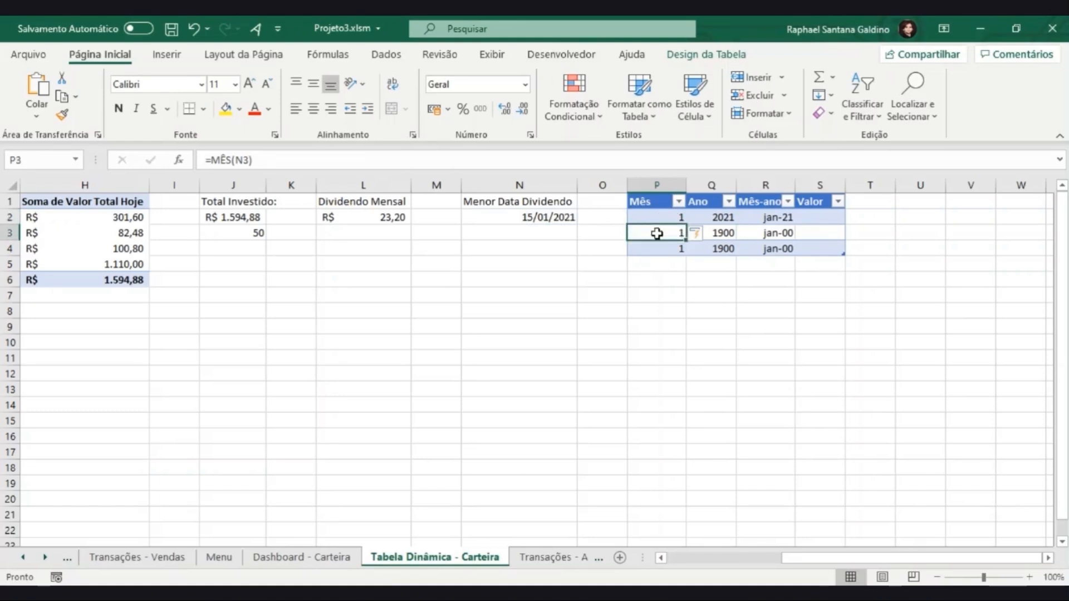
- Stop the automatic creation of calculated columns so the MÊS formula applies only to the first row of Mês
double_click(657, 233)
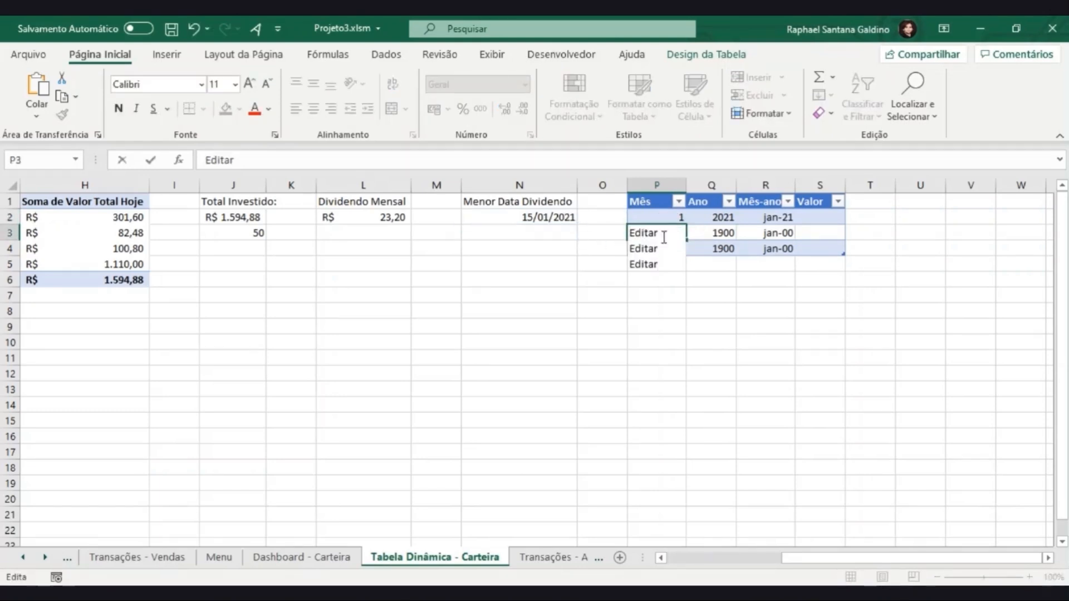
key(Escape)
click(703, 234)
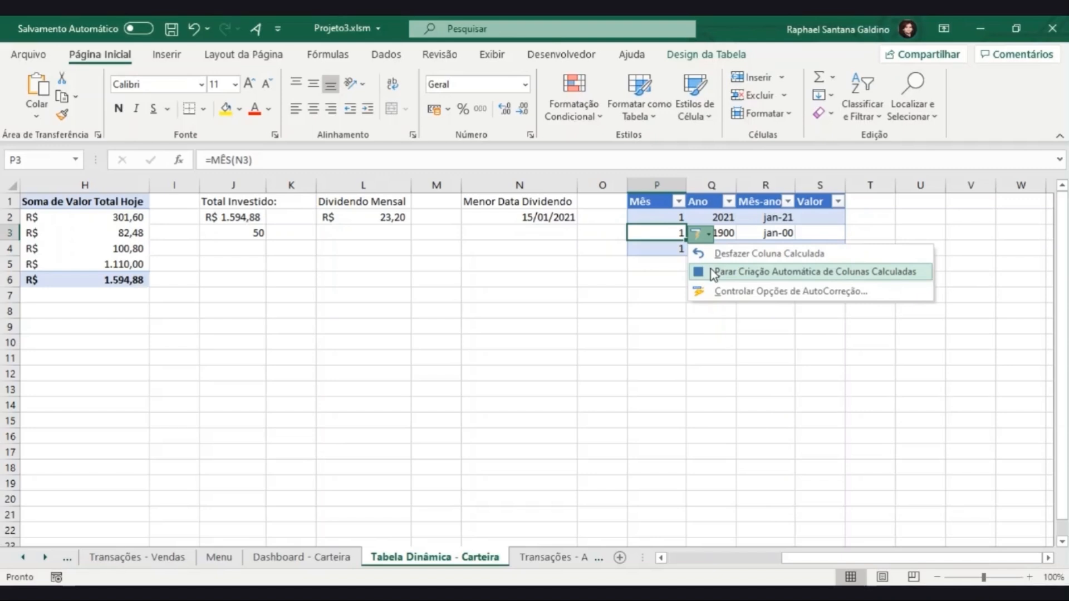
click(714, 270)
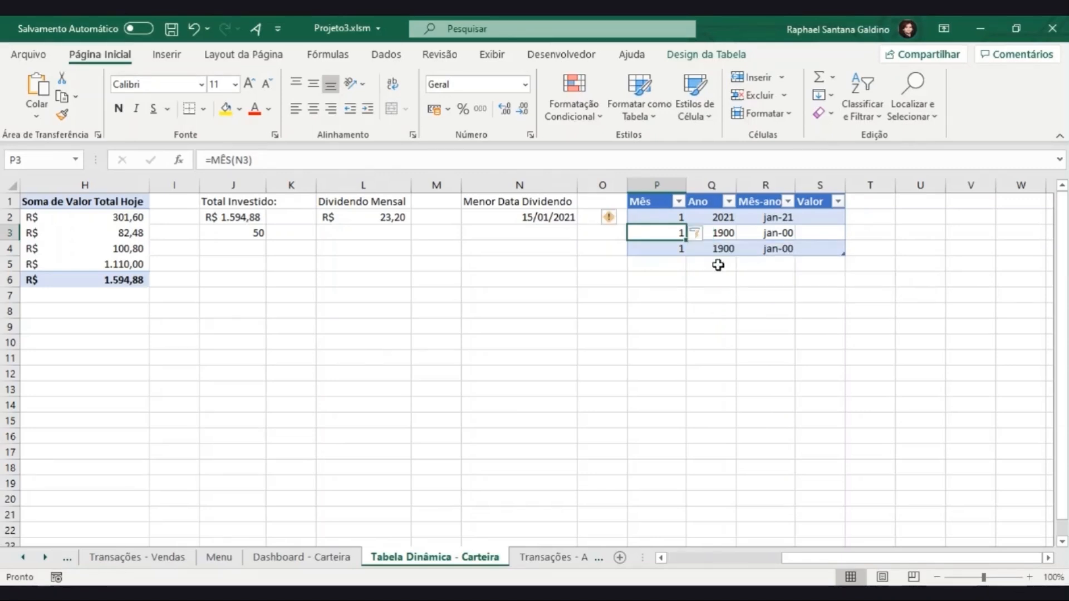
- Examine the formulas in the Mês, Ano and Mês-ano cells of the table's rows and the calculated-column options for P3
click(669, 237)
click(664, 217)
click(662, 248)
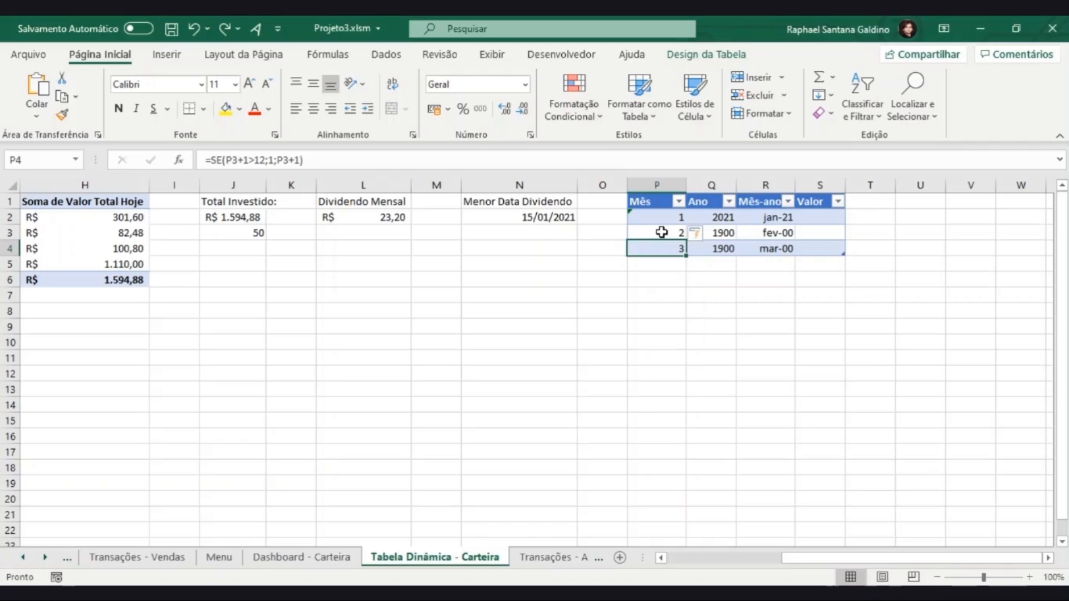
click(662, 233)
click(706, 237)
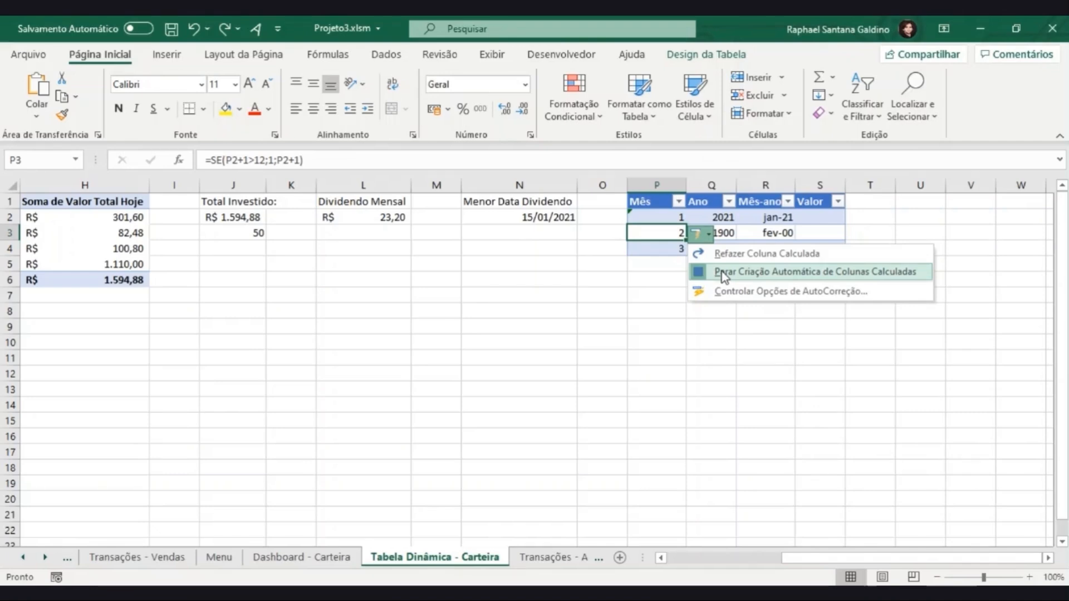
click(657, 222)
click(657, 257)
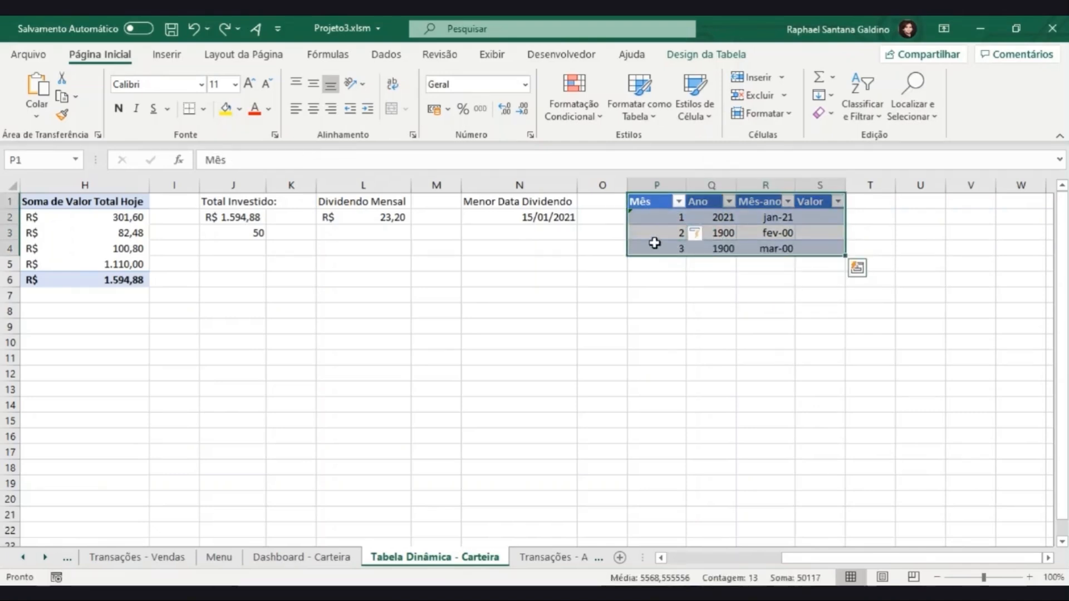
click(656, 232)
click(657, 218)
click(663, 234)
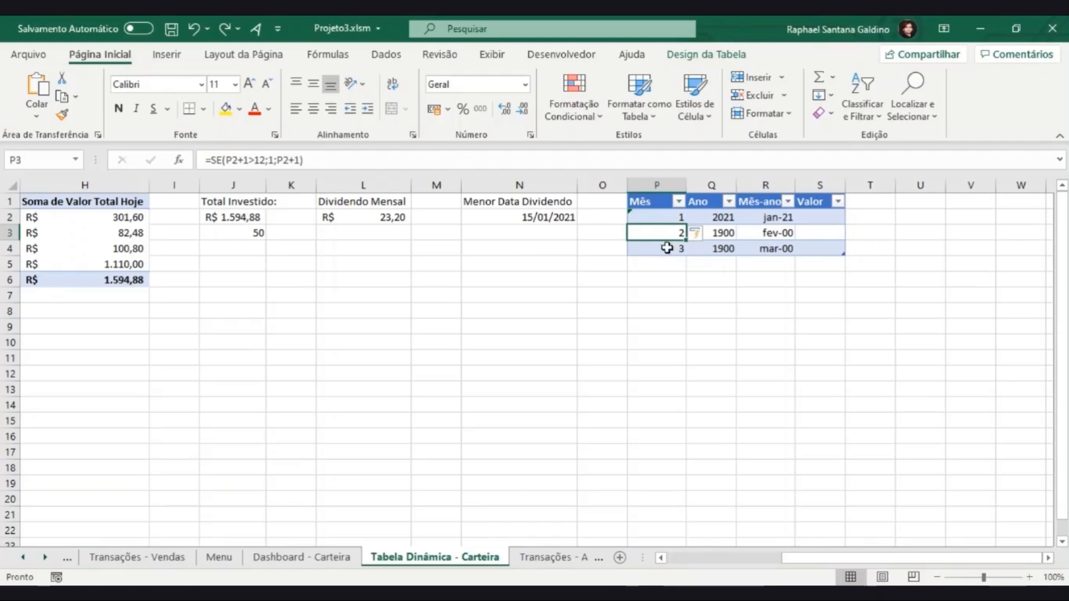
click(664, 254)
click(755, 248)
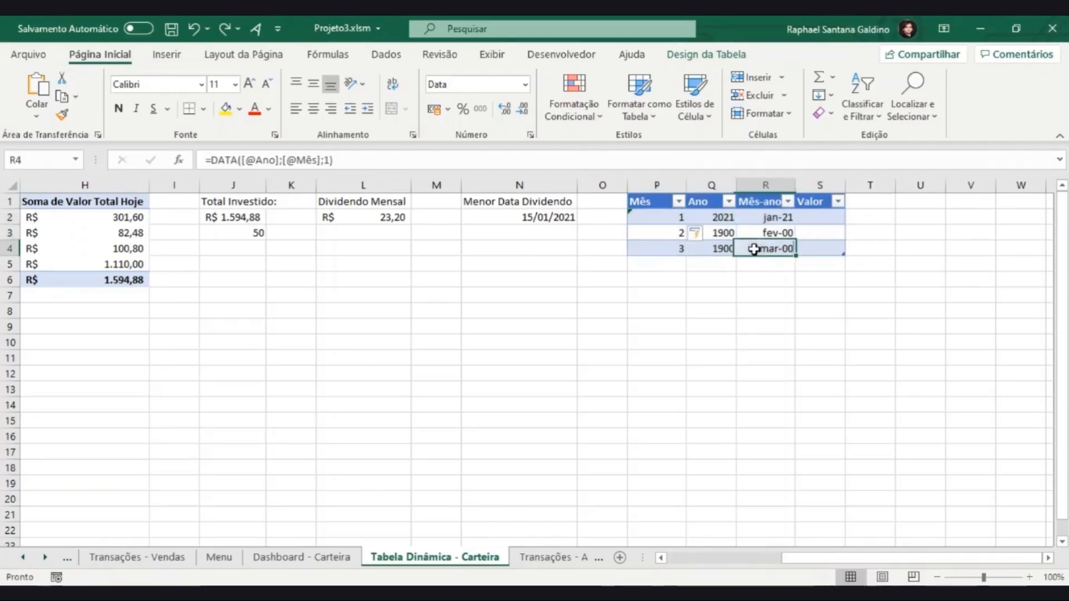
click(697, 249)
click(683, 248)
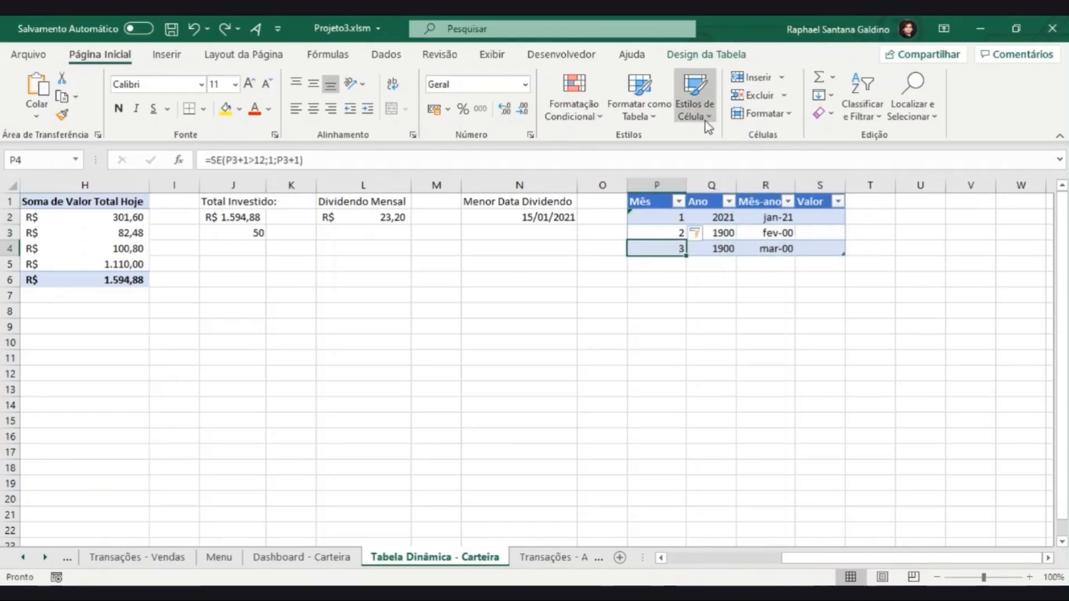
- Extend the table down to row 16 and check the Mês formula where the months pass 12
click(711, 55)
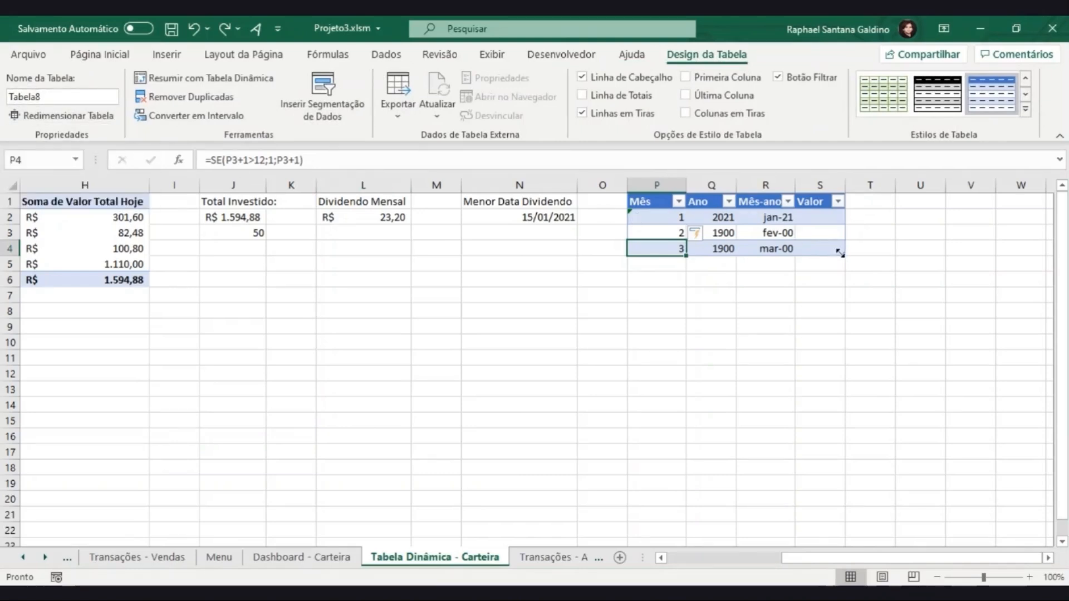
drag(842, 254, 829, 438)
click(679, 393)
click(677, 407)
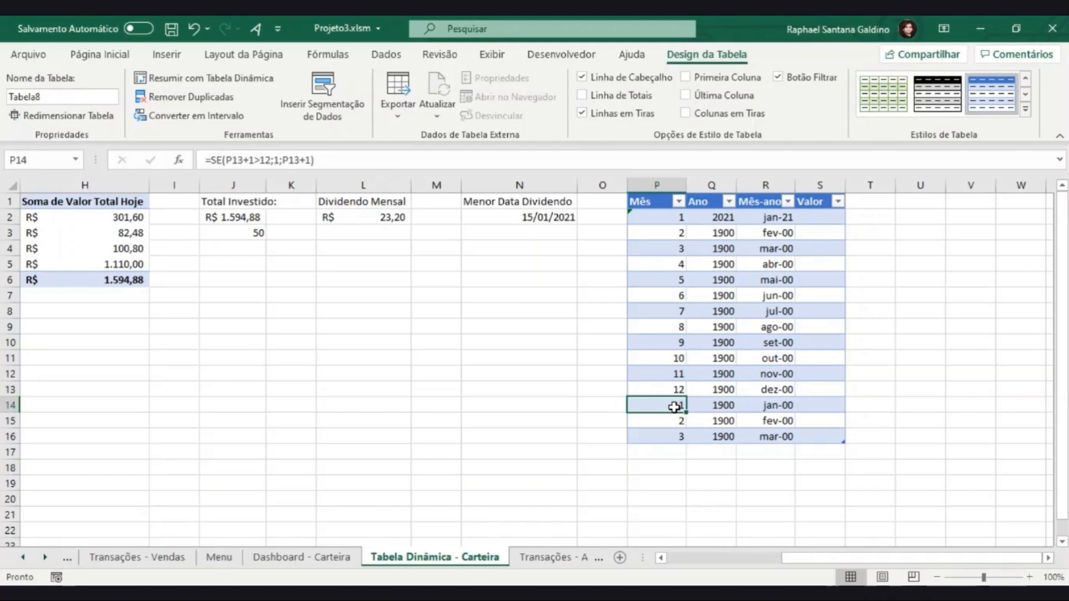
double_click(718, 233)
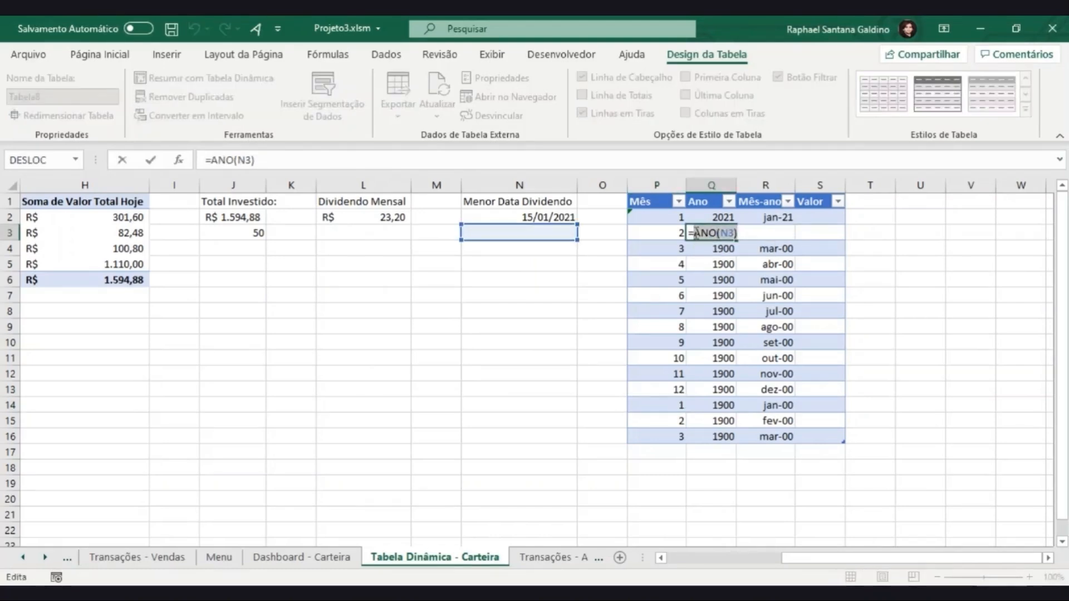
key(BackSpace)
key(BackSpace)
key(BackSpace)
key(BackSpace)
key(BackSpace)
key(BackSpace)
key(BackSpace)
text(SE)
double_click(707, 249)
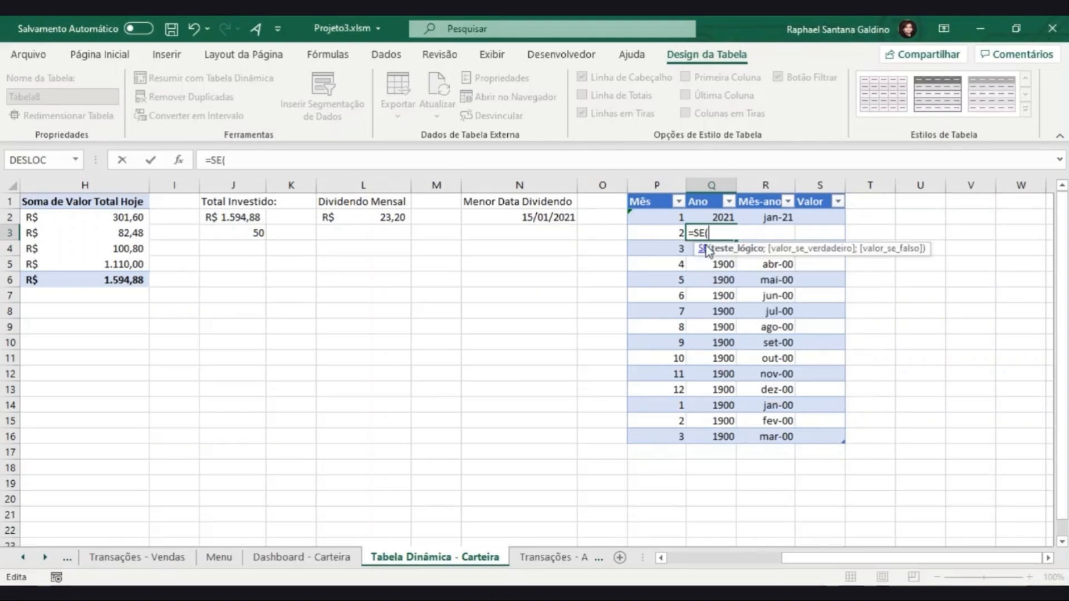
click(662, 233)
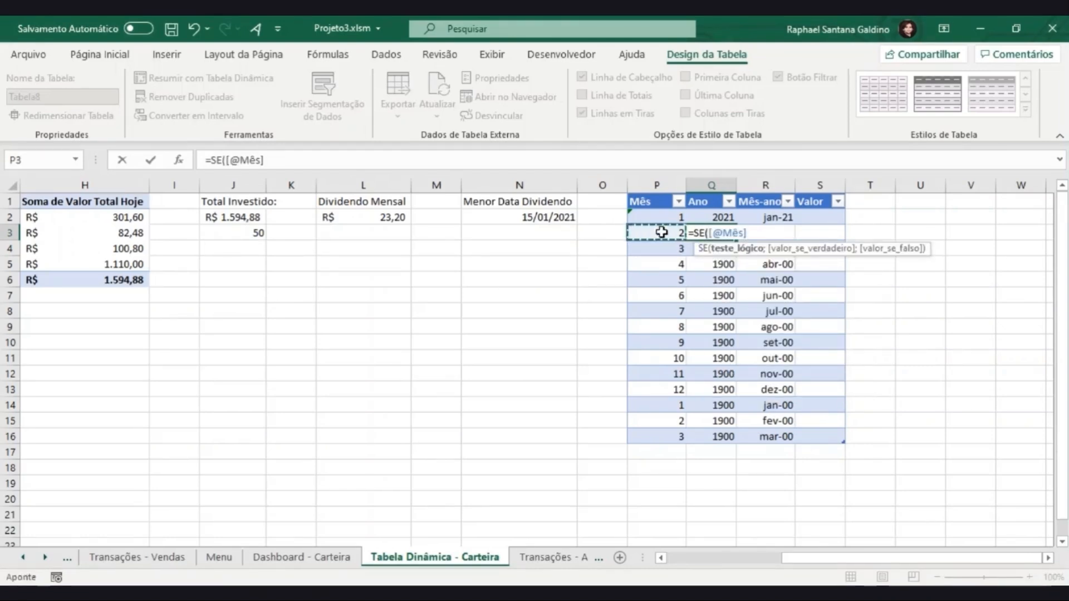
text(<)
click(662, 217)
text(;)
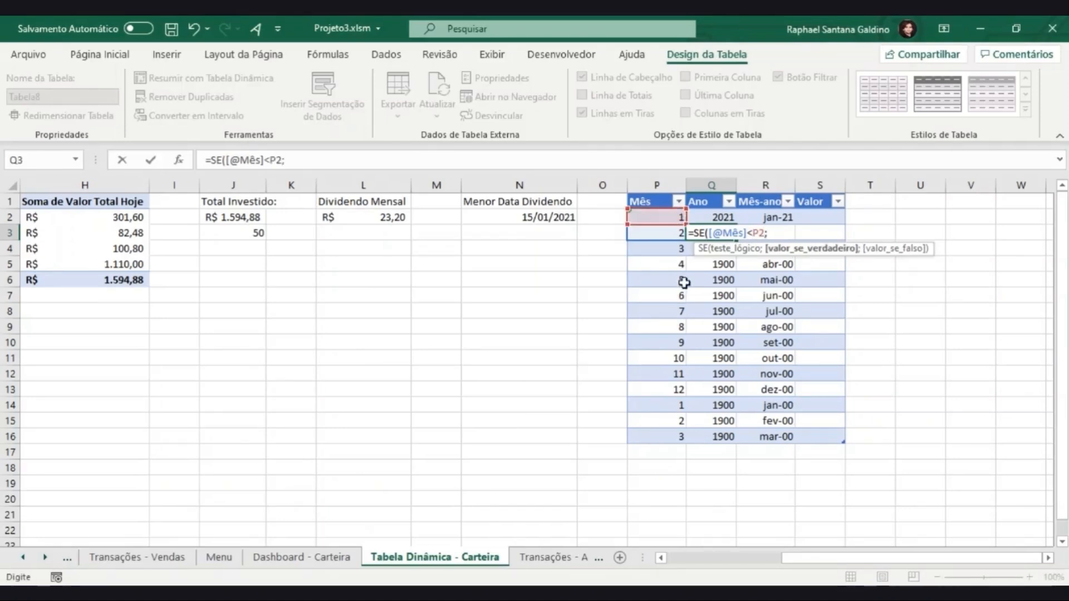
click(711, 215)
text(+1)
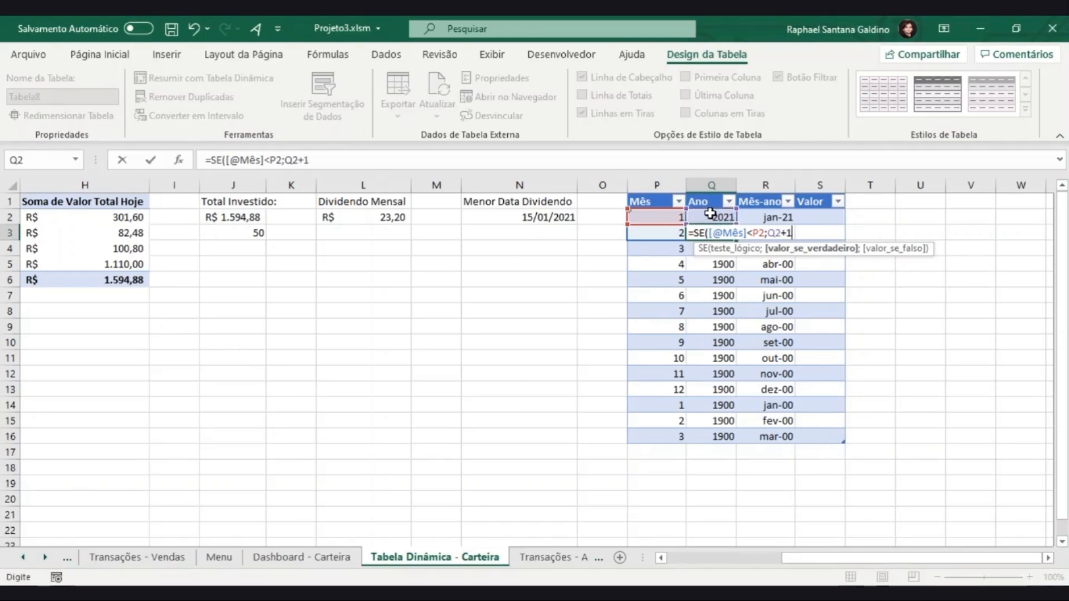
text(;)
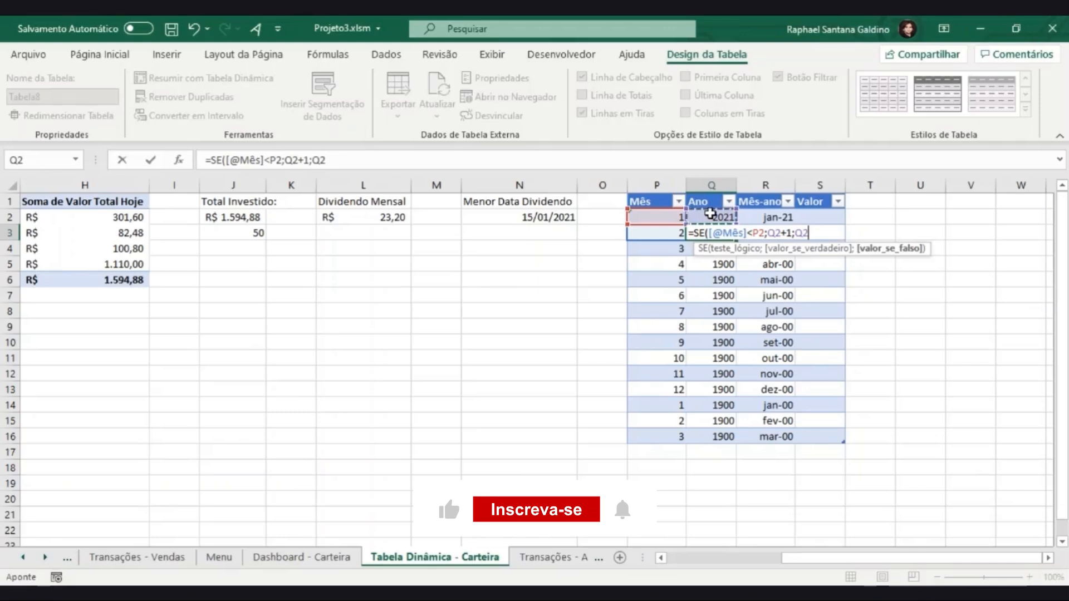
click(710, 214)
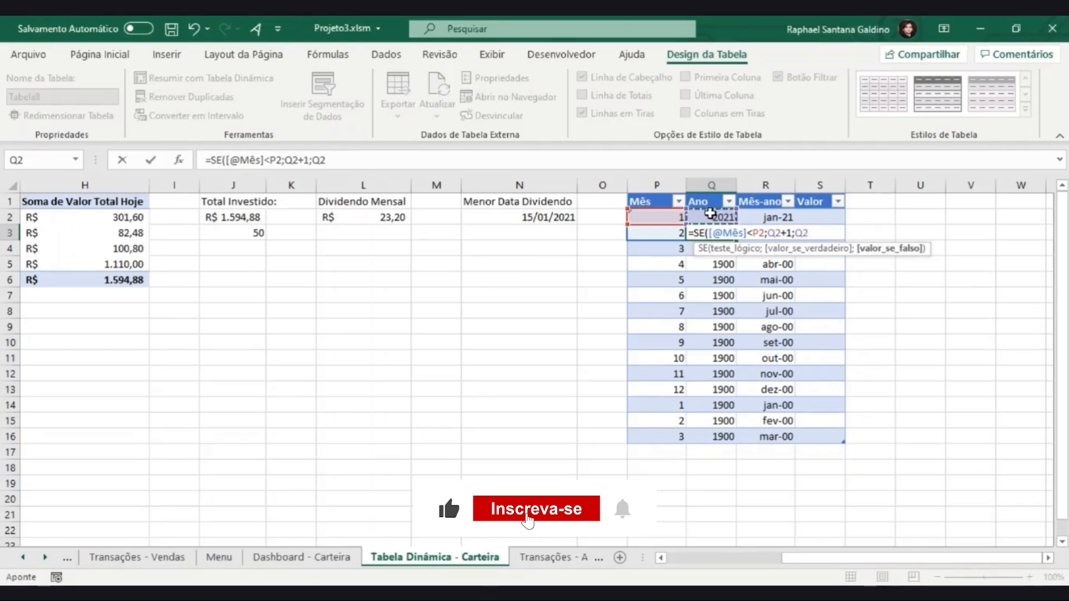
text())
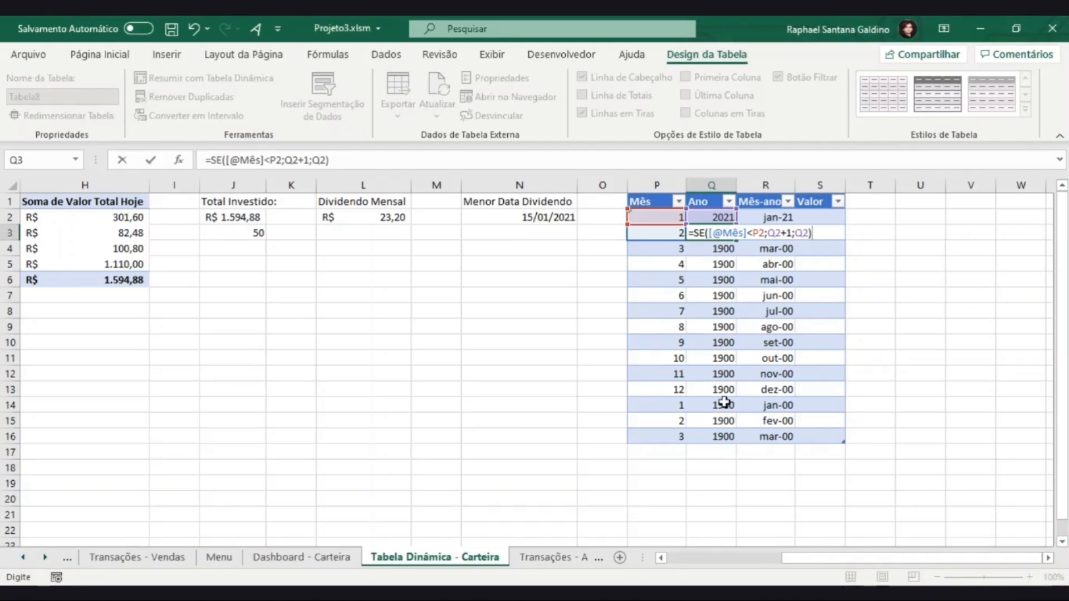
key(Return)
- Fill the Ano formula from Q3 down to Q16 and check the copied formula in the row of month 12
click(732, 237)
drag(740, 240, 723, 441)
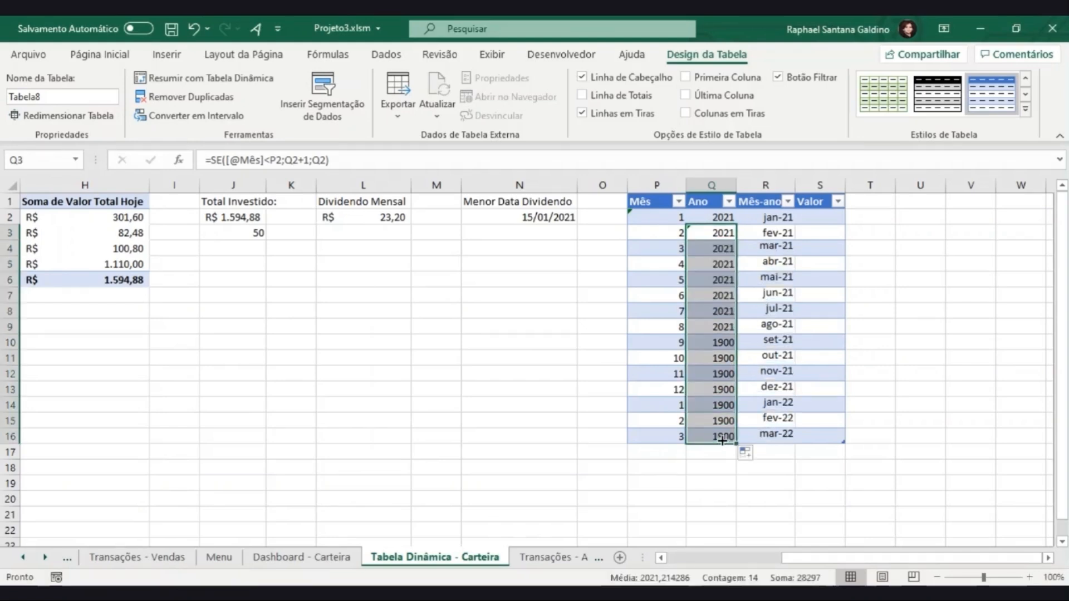
click(720, 390)
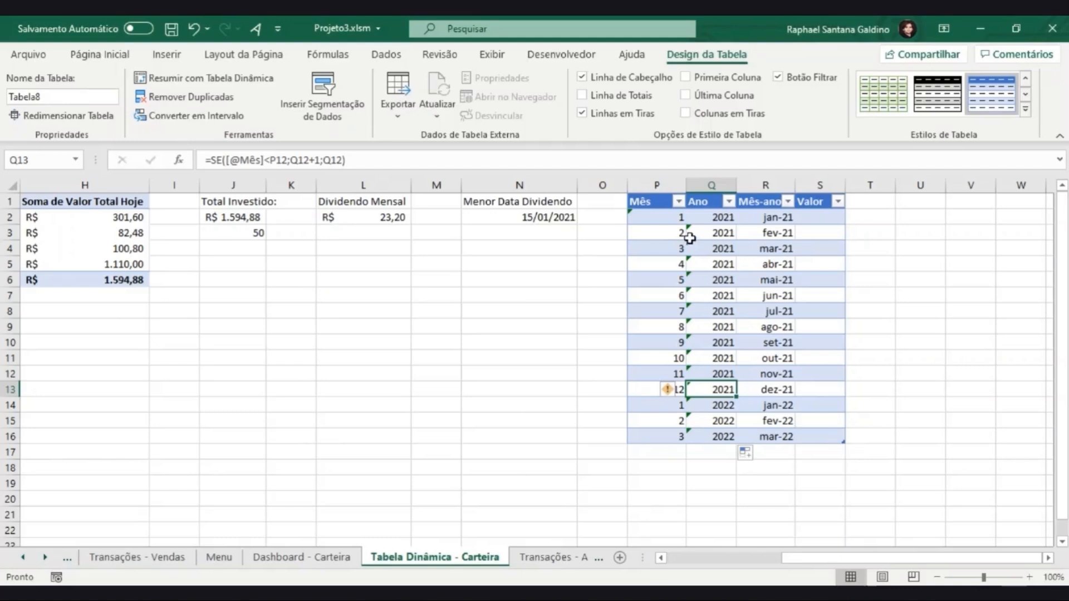
- Ignore the inconsistent-formula errors flagged in the Mês and Ano cells P2:Q16
drag(660, 216, 718, 439)
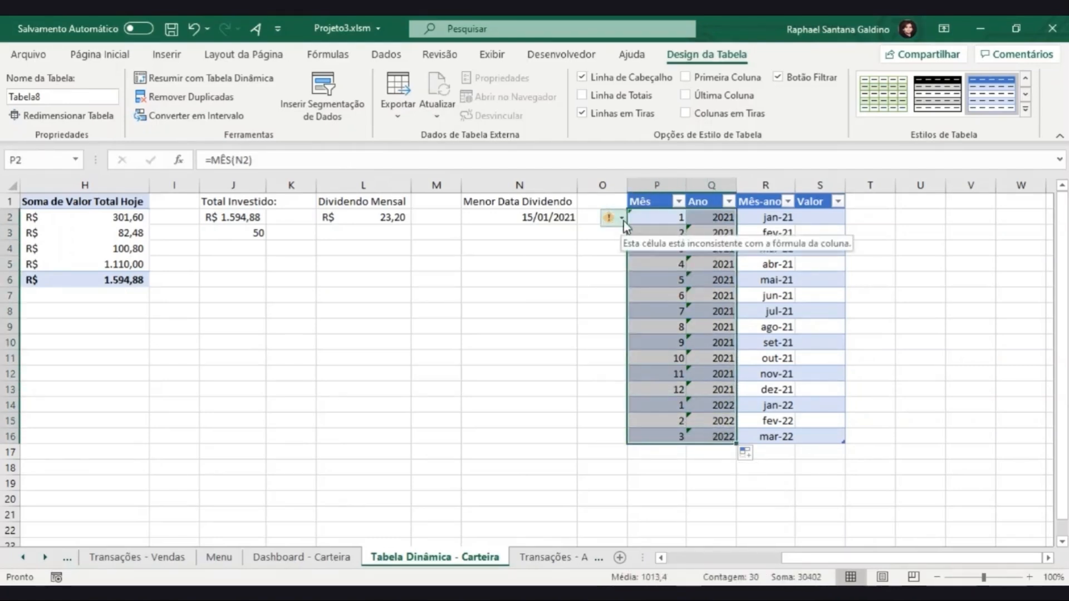
click(622, 220)
click(648, 296)
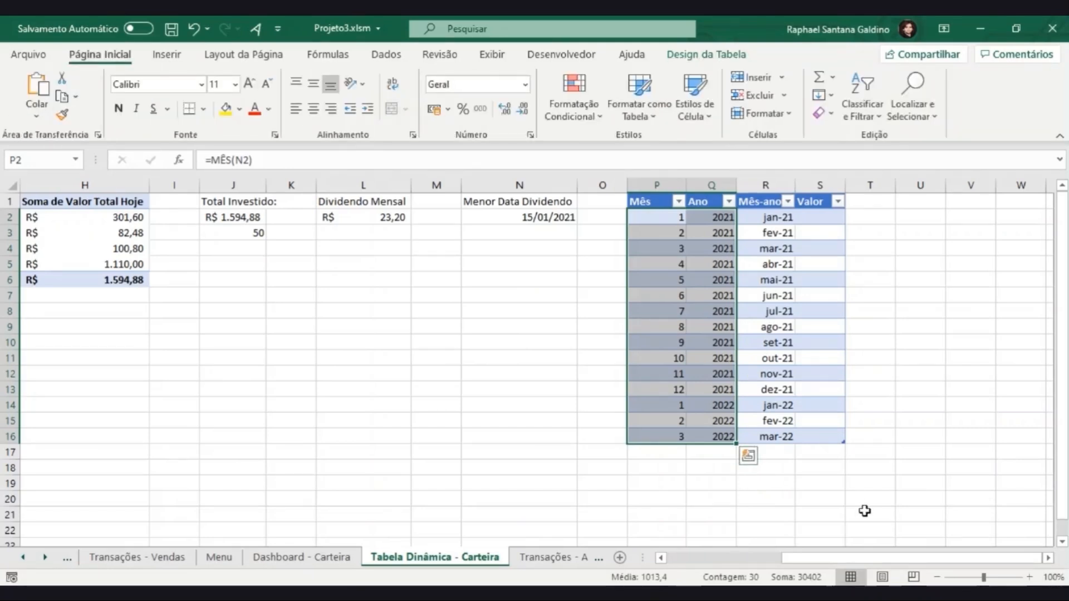
- Extend the table down to row 18 and check the Ano formulas in Q2 and Q17
drag(844, 442, 842, 474)
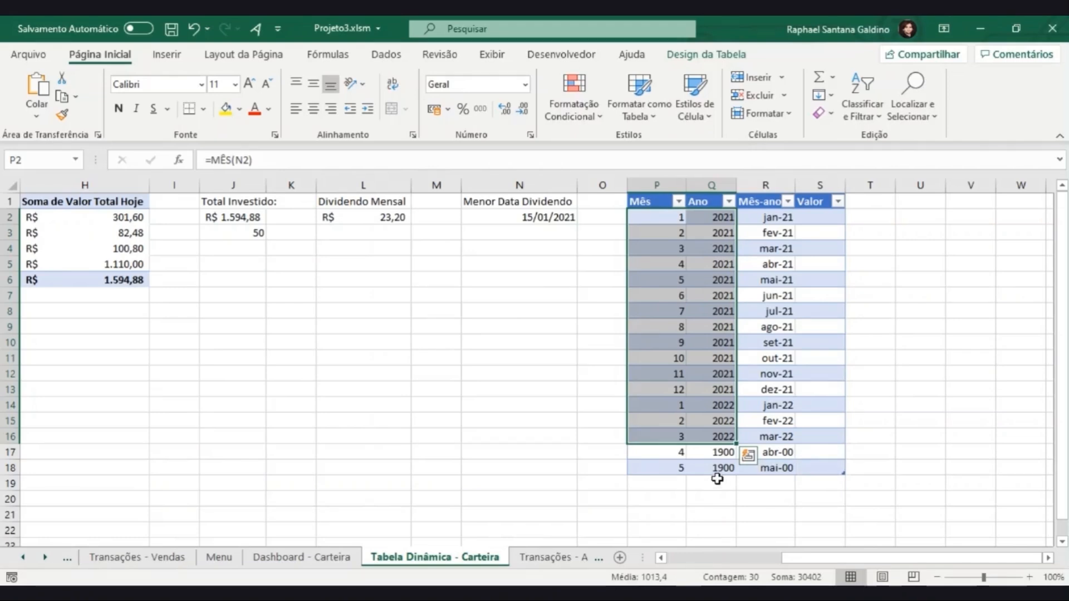
click(716, 225)
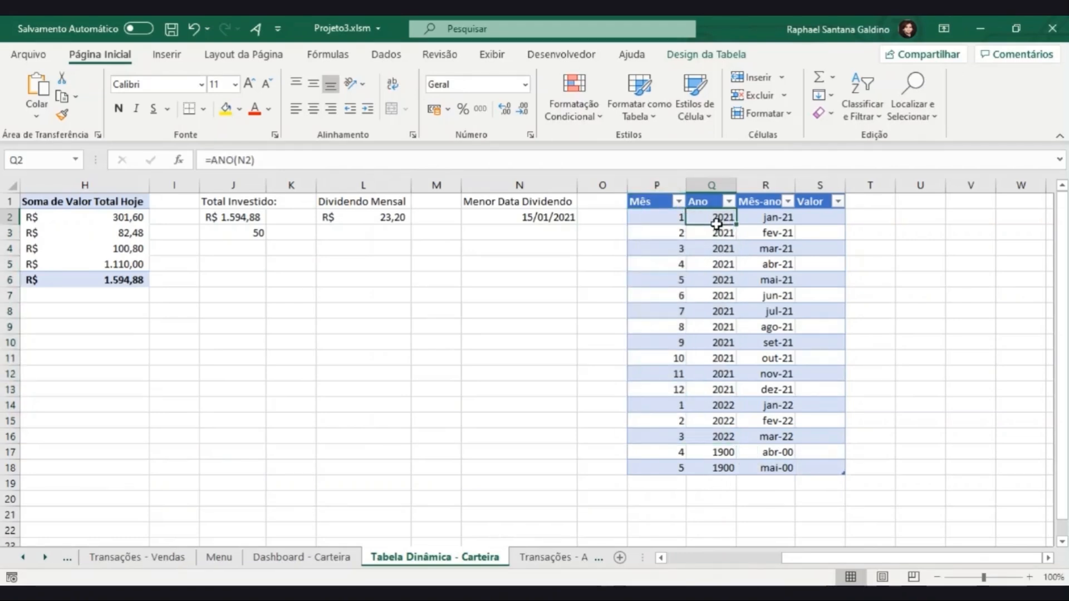
double_click(717, 223)
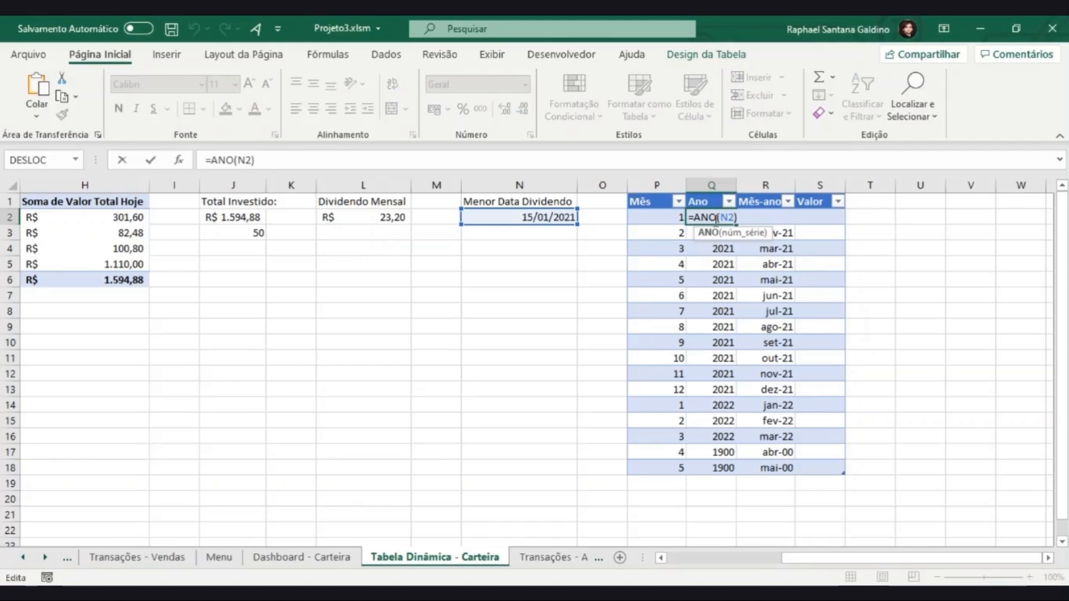
click(717, 461)
click(717, 452)
drag(294, 162, 205, 160)
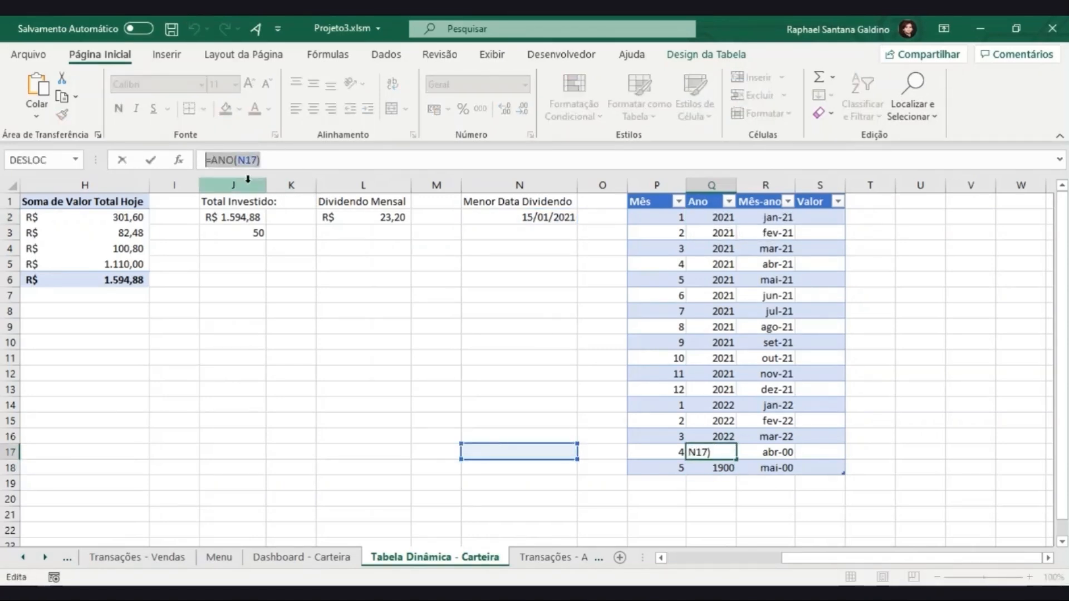
text(=)
click(700, 251)
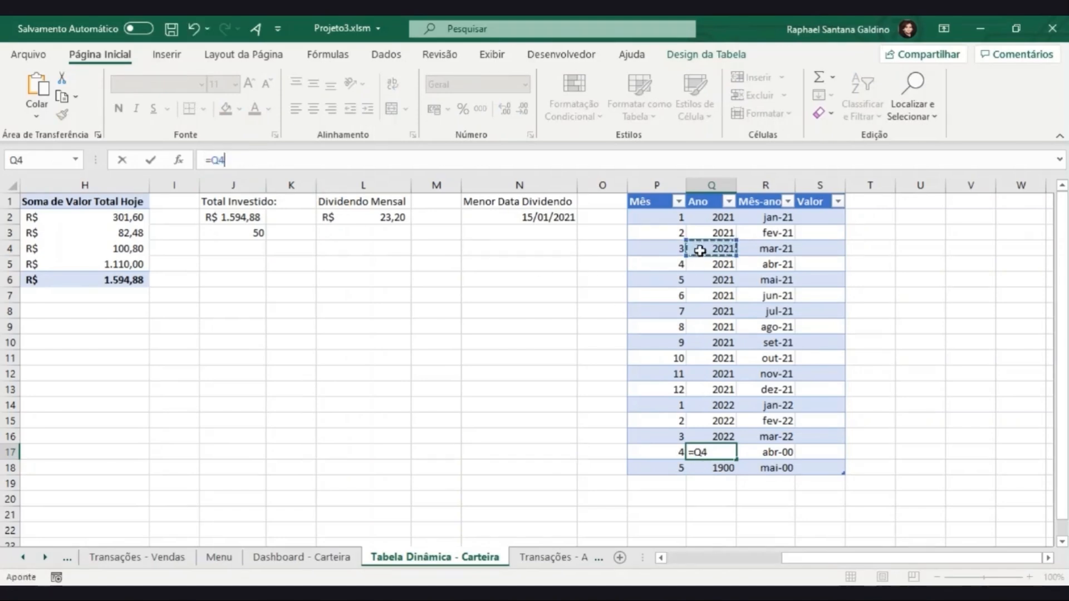
key(Escape)
- Try to replace all cells of the Ano column with the offered formula, check the rows, and undo the replacement
drag(715, 467, 720, 249)
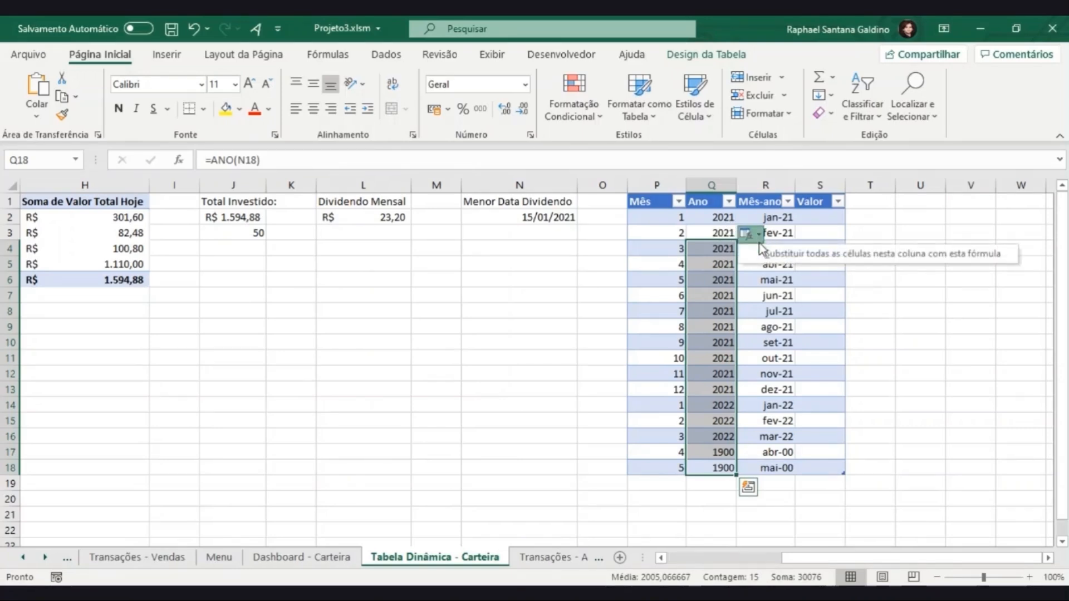
click(775, 258)
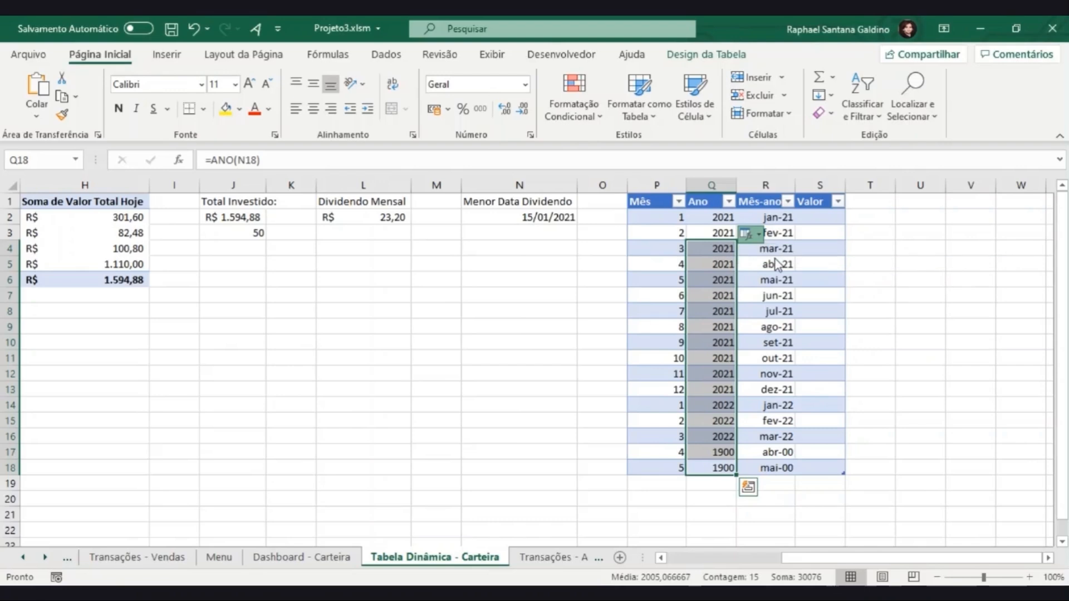
click(723, 290)
click(723, 249)
click(723, 311)
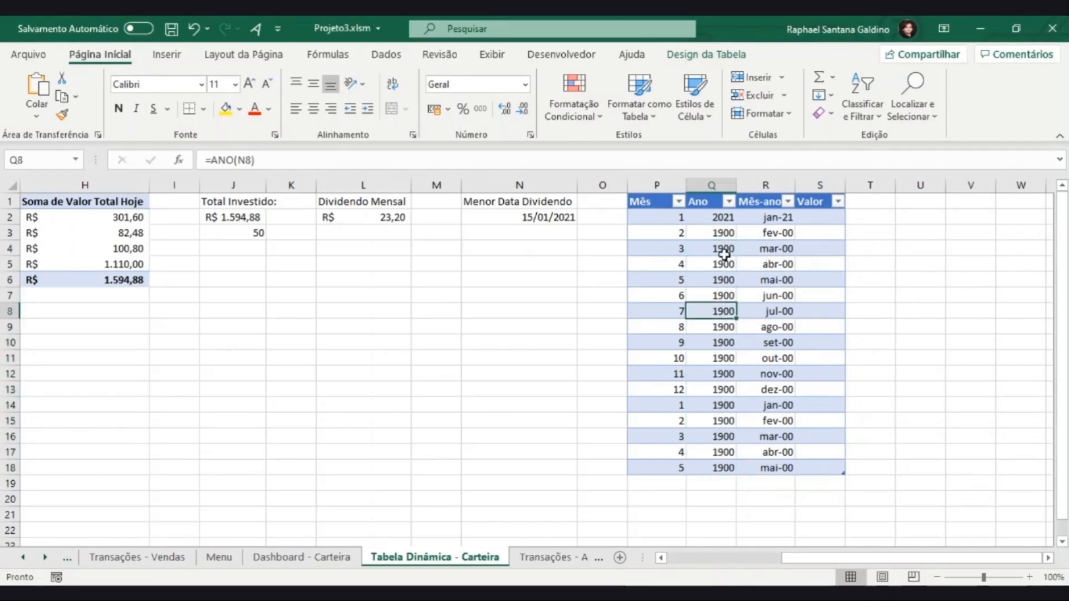
key(ctrl+z)
- Clear the Ano cells Q4:Q18 and the first Ano cell, Q2, keeping only the formula in Q3
click(722, 279)
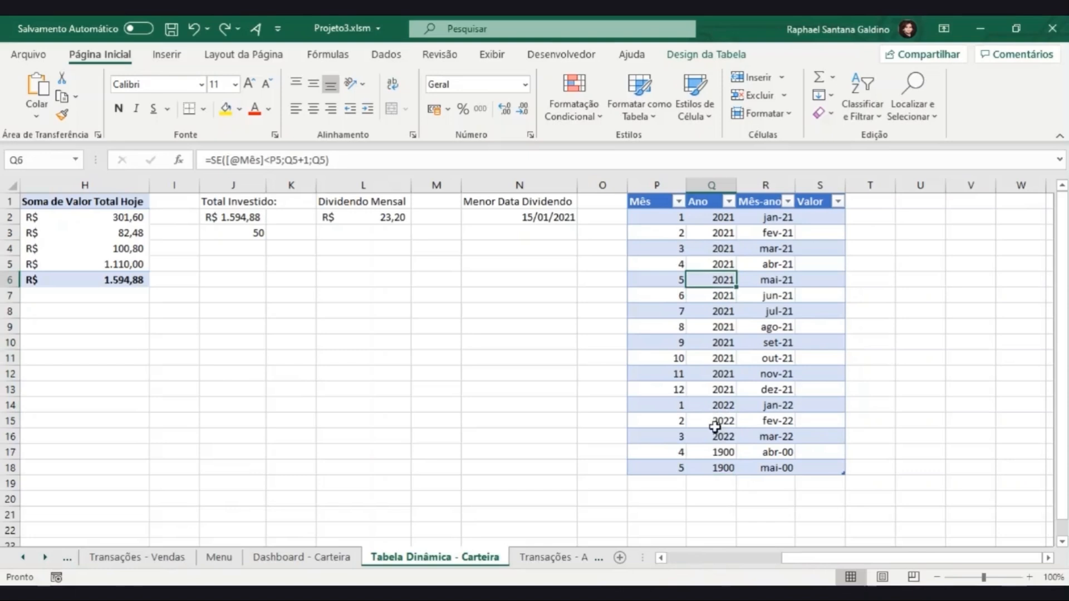
drag(717, 472, 723, 251)
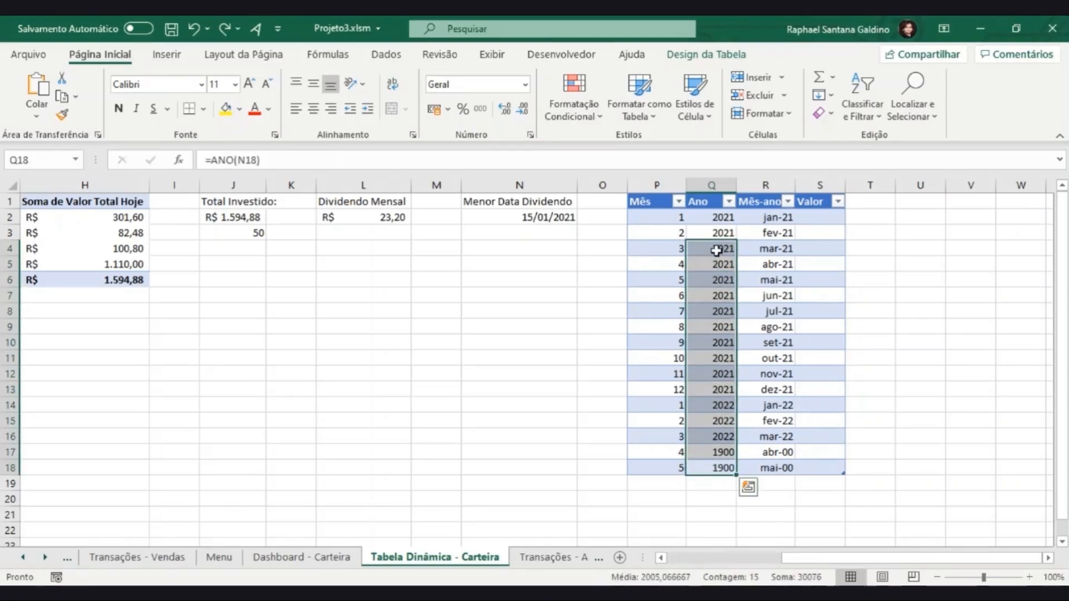
key(Delete)
click(720, 218)
click(725, 232)
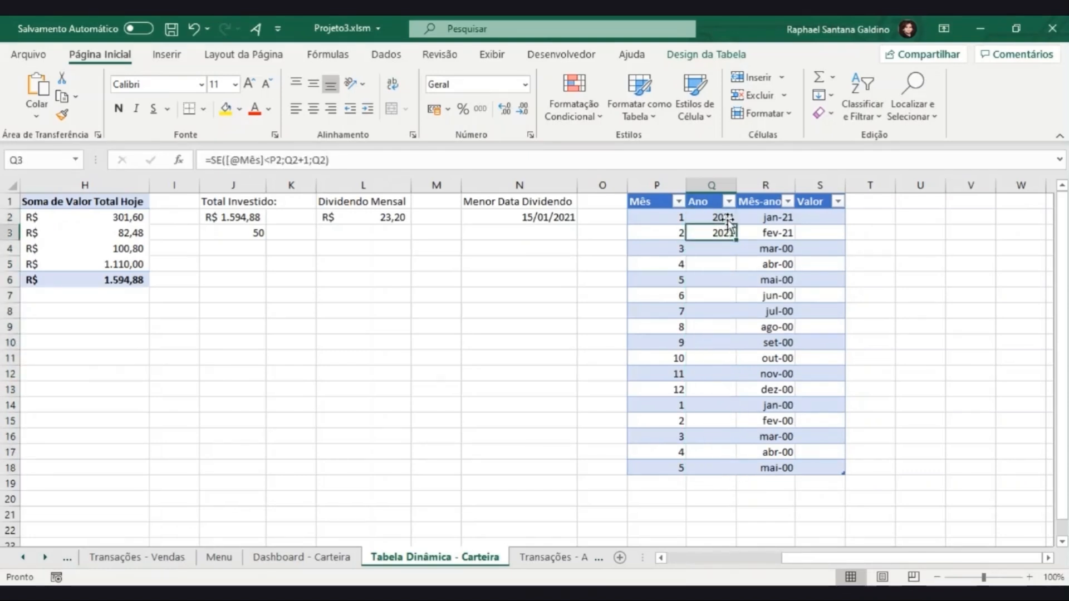
click(727, 220)
key(Delete)
- Fill the Q3 formula down the Ano column to row 18 and enter =ANO(N2) in Q2
click(721, 236)
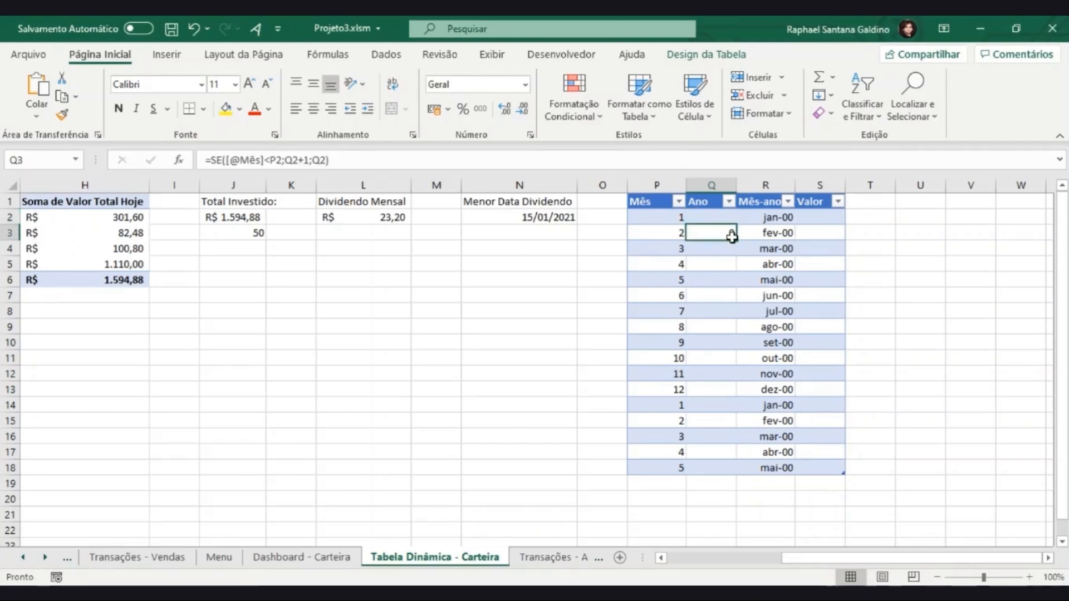
double_click(736, 240)
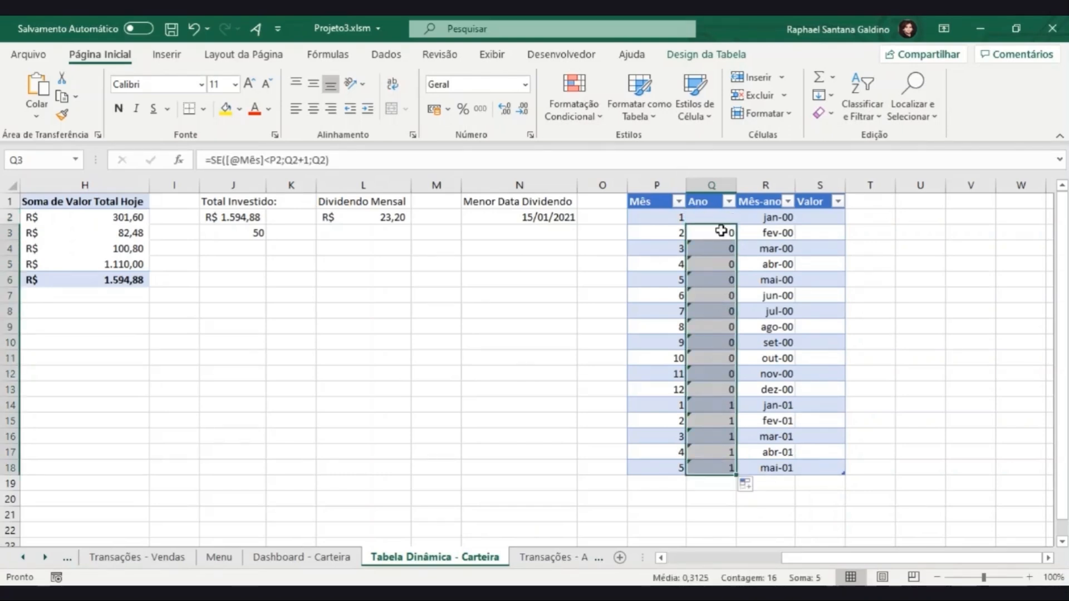
click(721, 218)
text(=ANO()
click(531, 219)
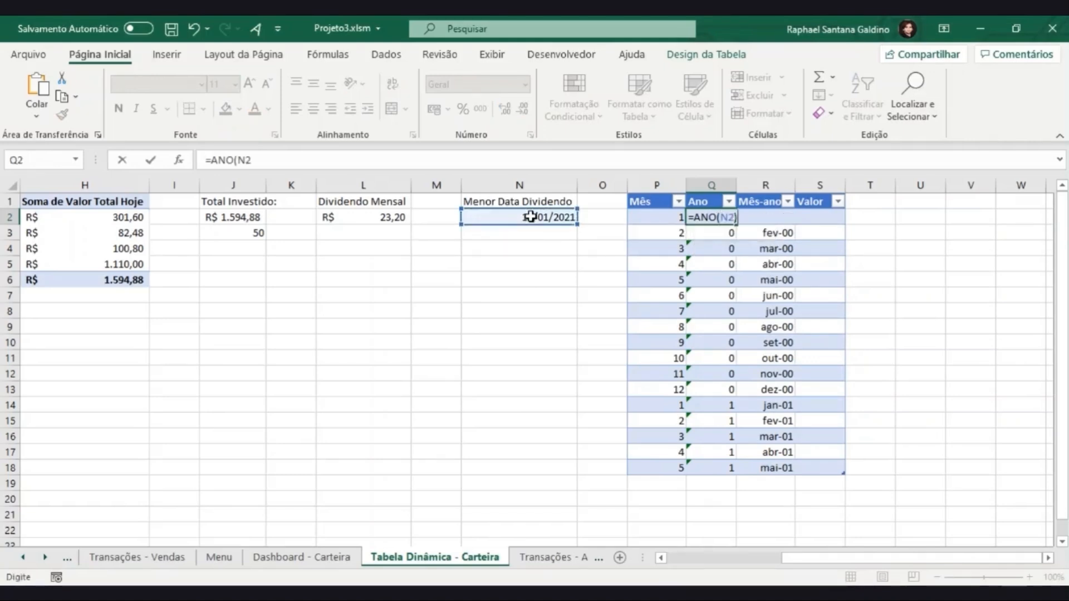
key(Return)
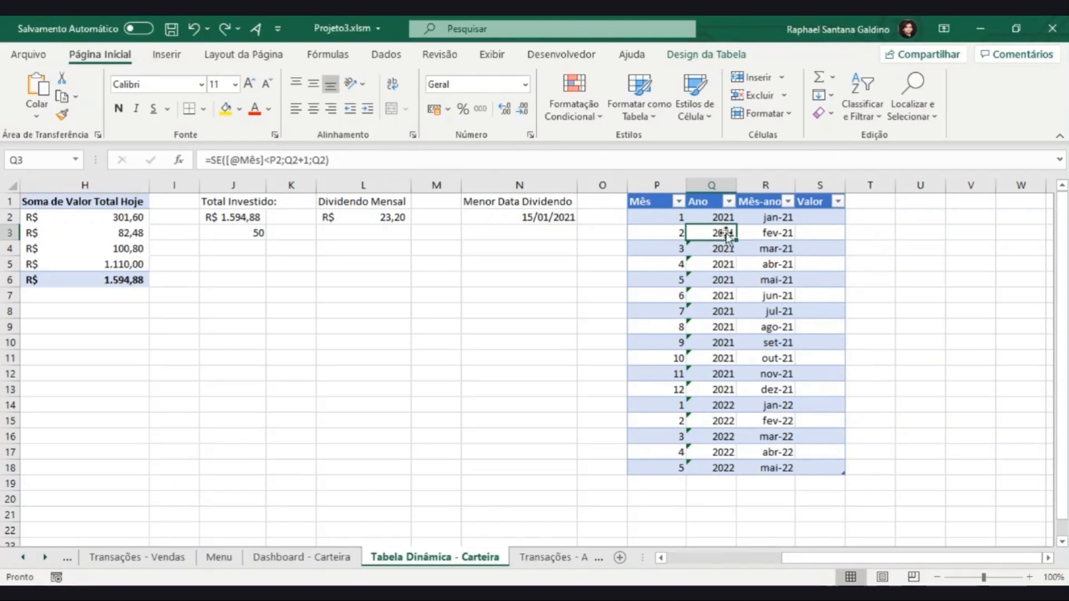
- Undo the fills below Q3 and replace all cells of the Ano column with the Q3 formula instead
key(ctrl+z)
key(ctrl+y)
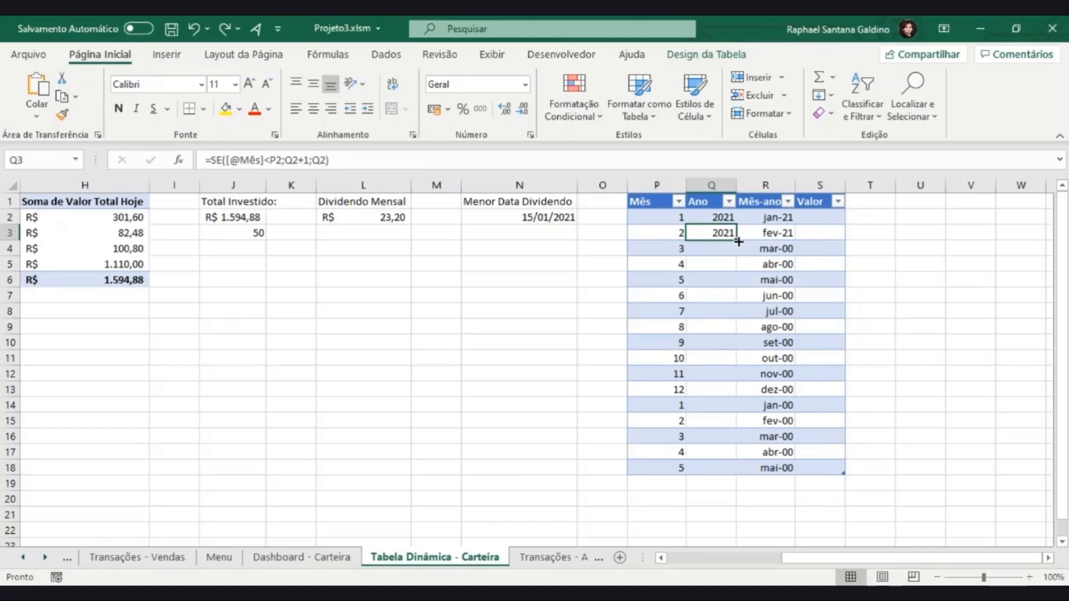
drag(738, 241, 731, 251)
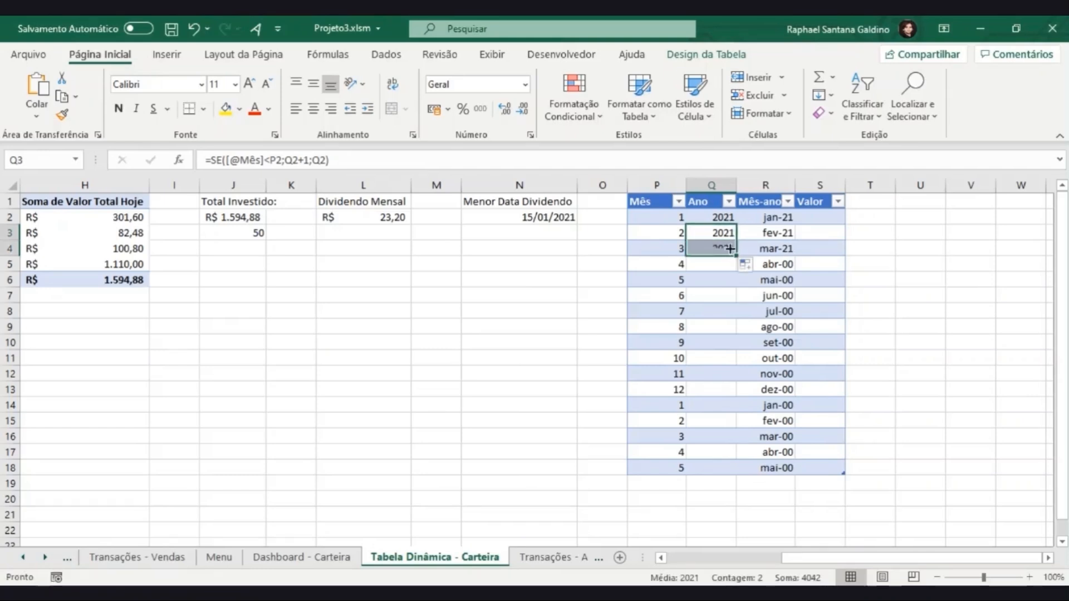
click(746, 266)
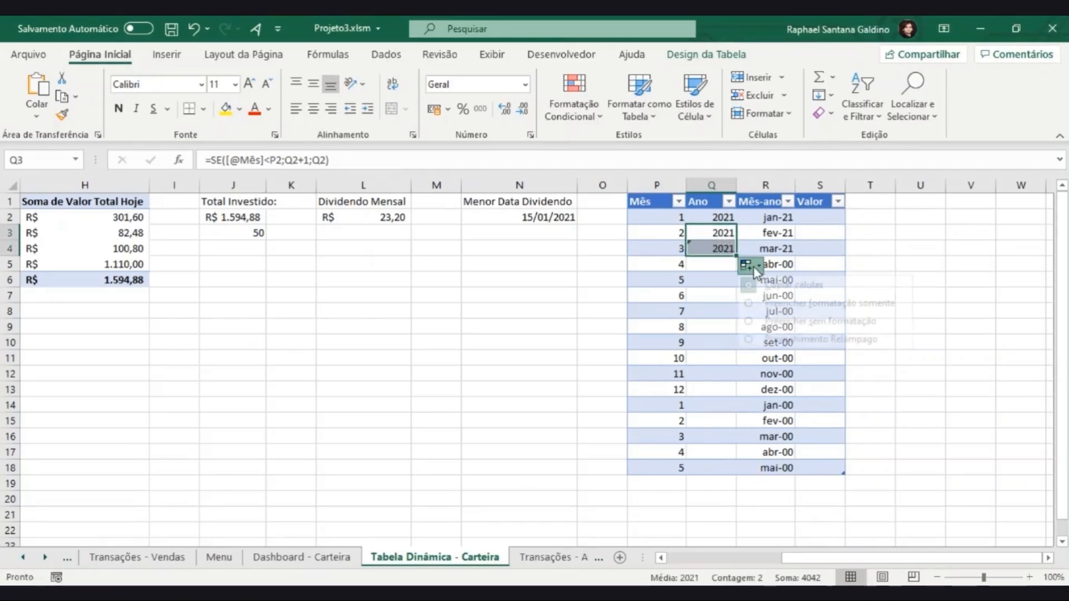
key(ctrl+z)
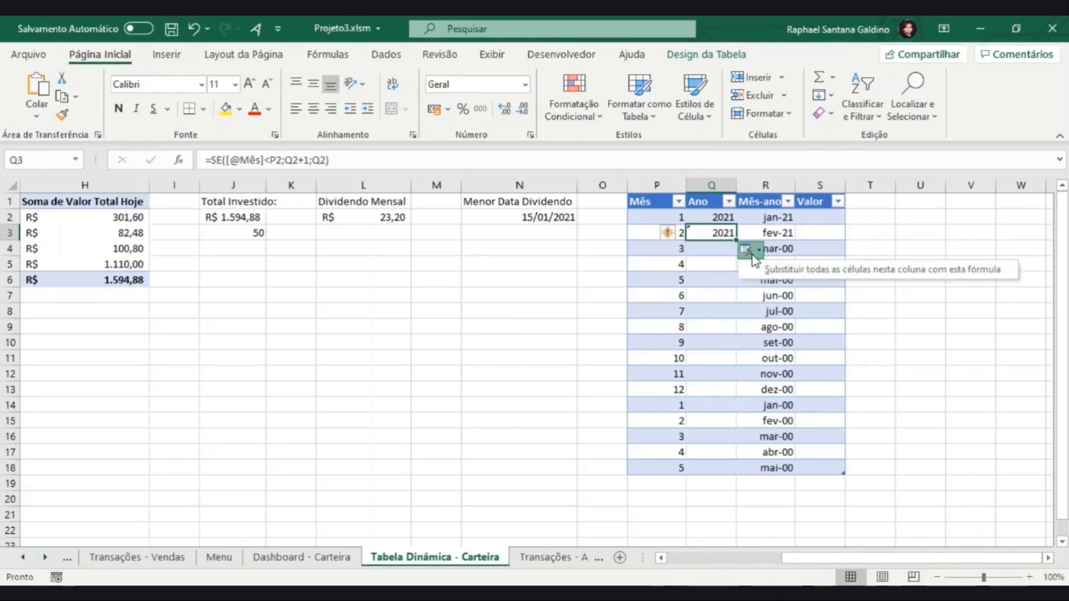
click(762, 269)
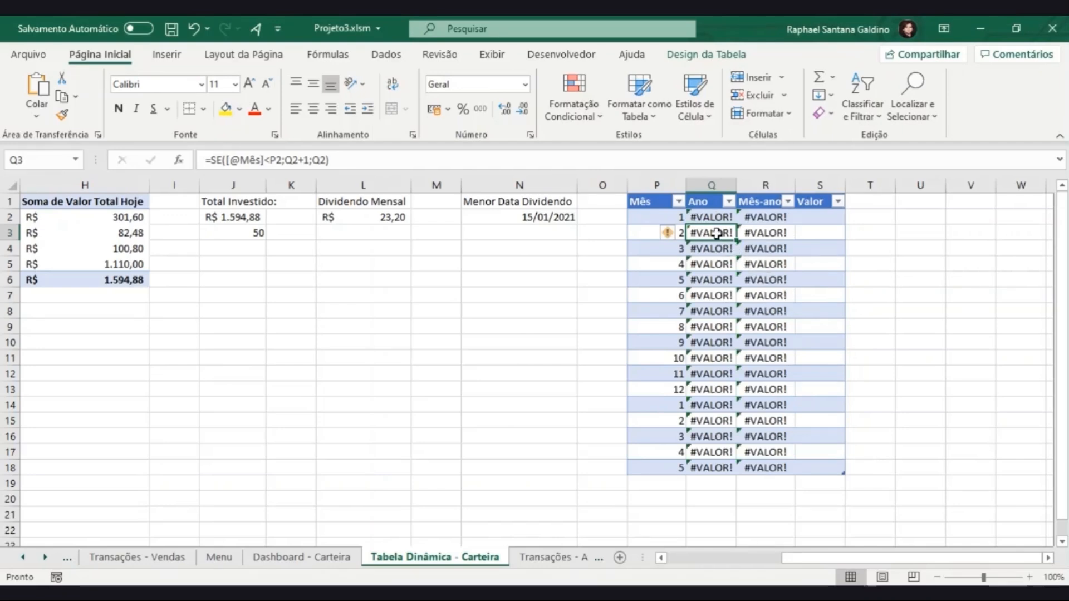
- Replace the formula in the first Ano cell, Q2, with =ANO(N2)
double_click(721, 217)
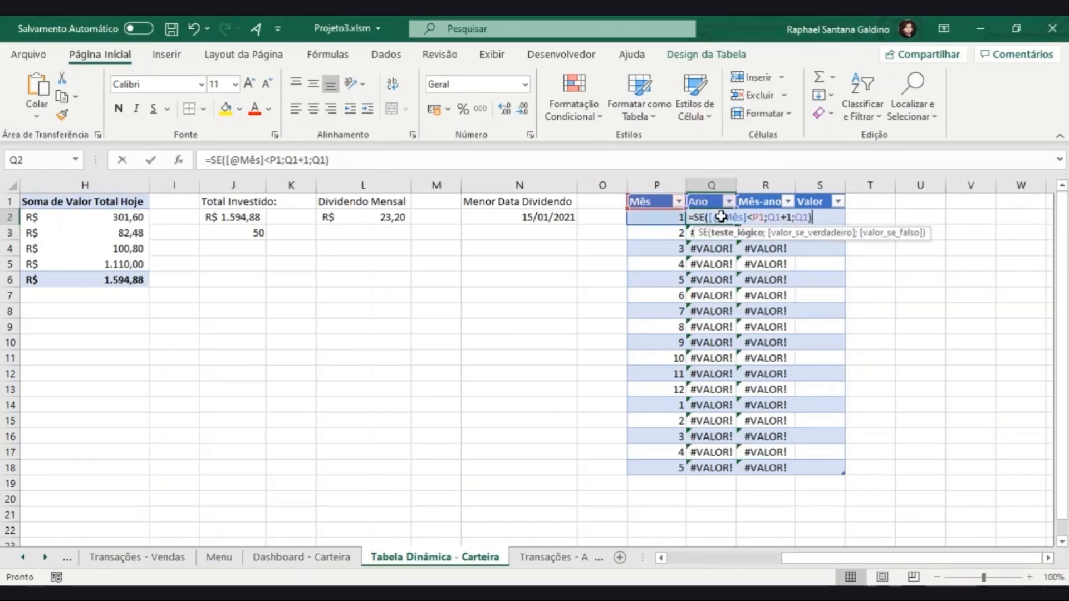
mouse_move(691, 218)
mouse_down()
mouse_move(816, 217)
mouse_move(695, 216)
mouse_up()
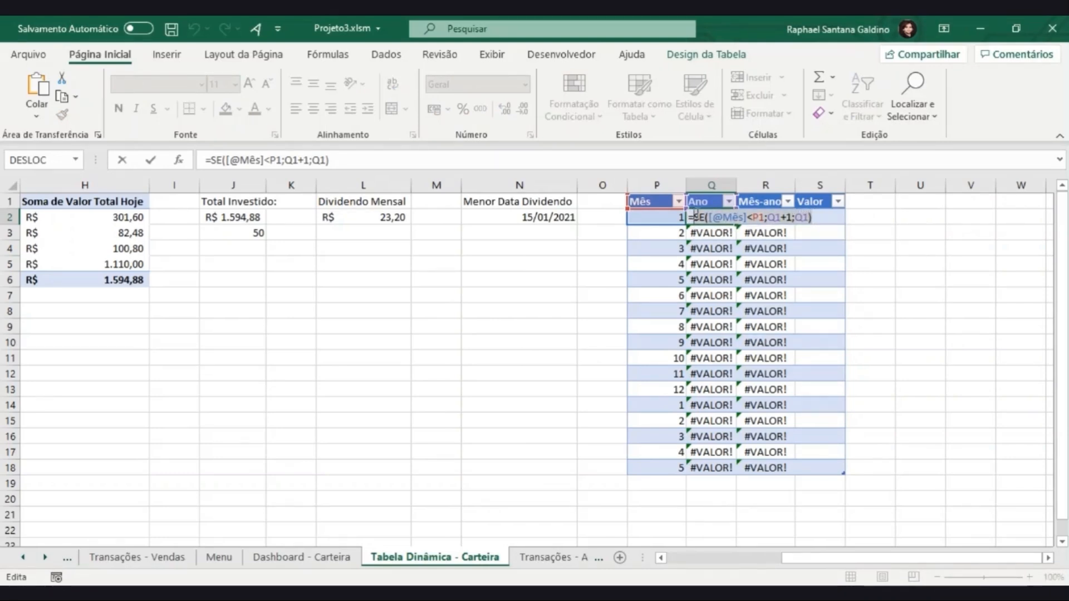
text(ANO)
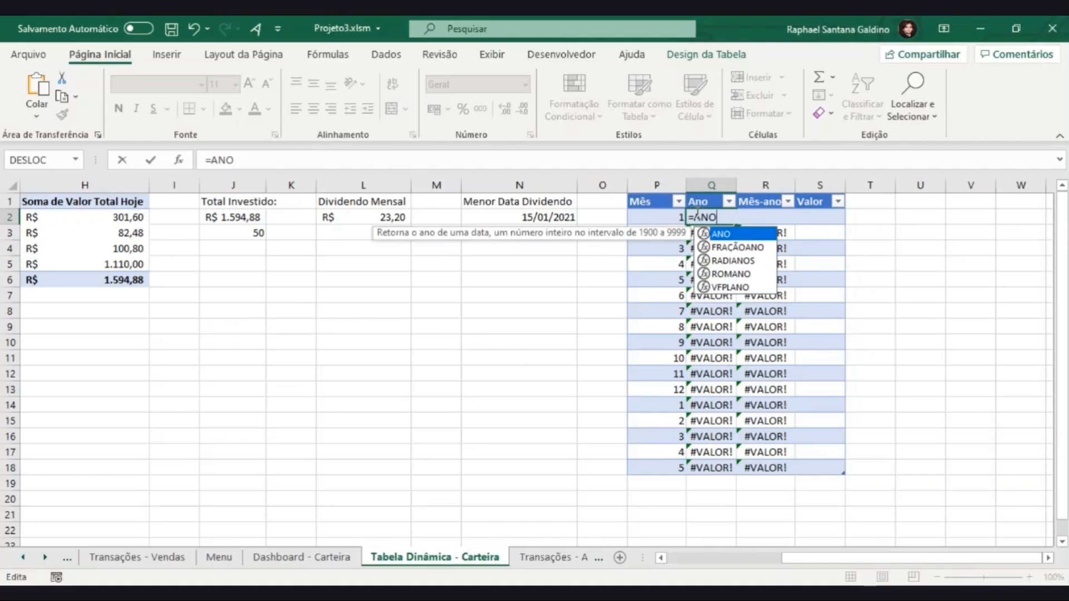
text(()
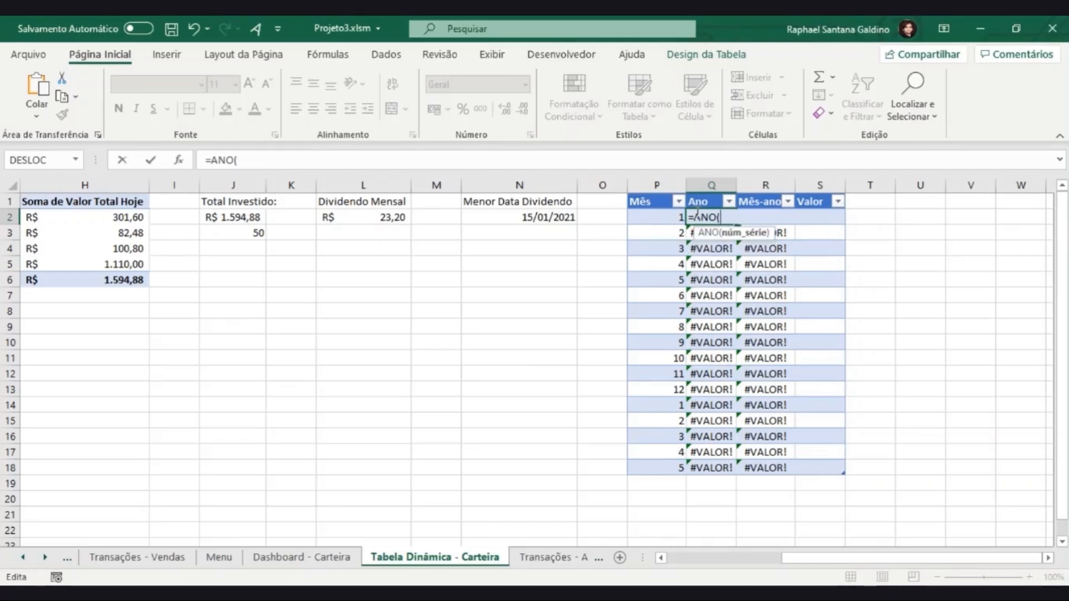
click(559, 216)
text())
key(Return)
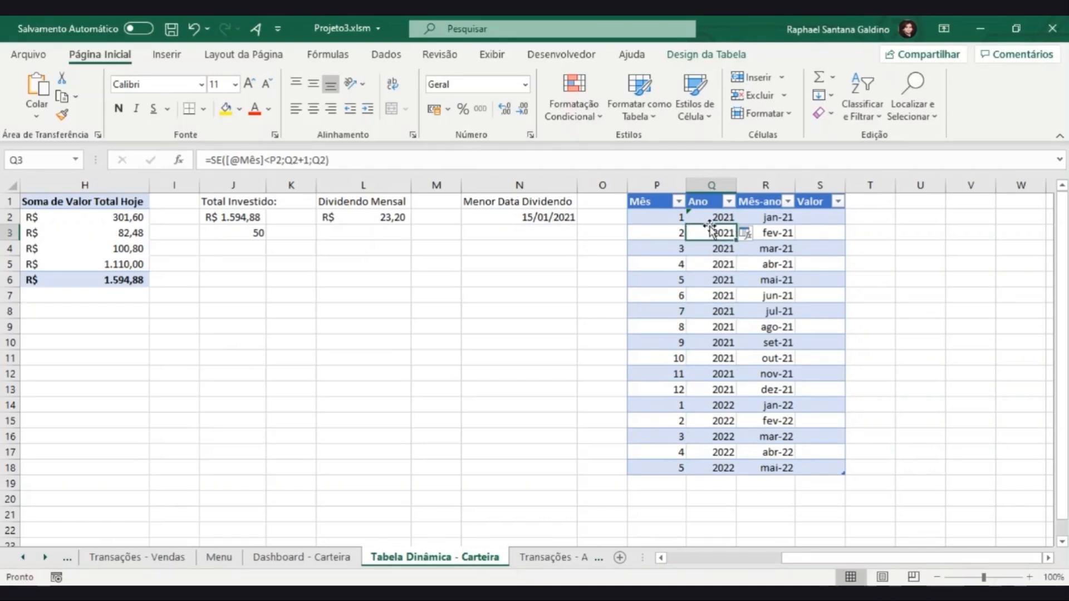
- Examine the formulas down the Ano column and compare Q3:Q18 with the one in Q2
key(Down)
key(Down)
key(Down)
key(Down)
key(Down)
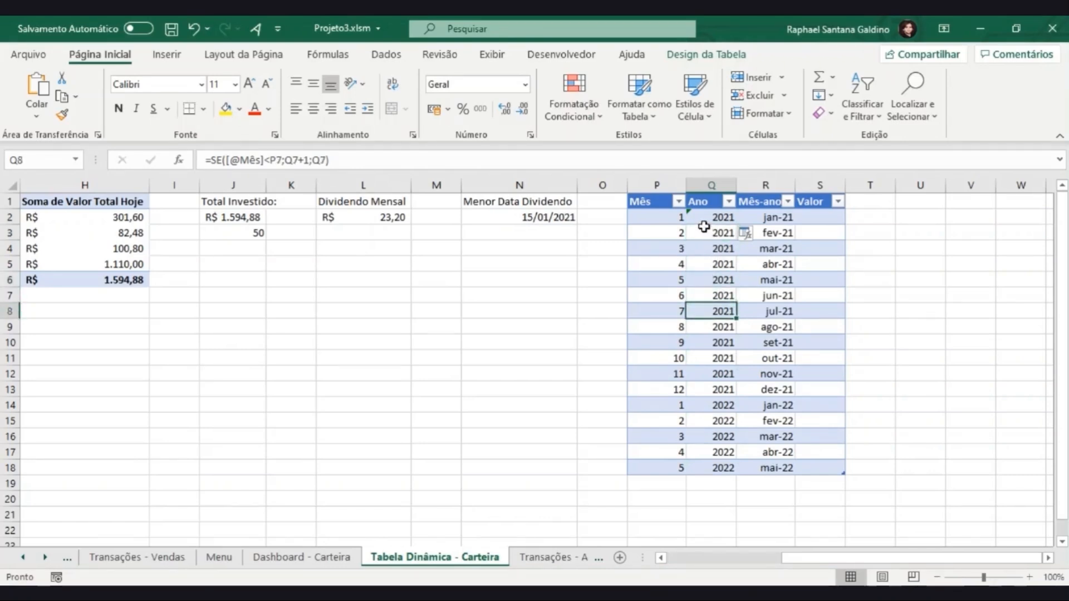
click(703, 218)
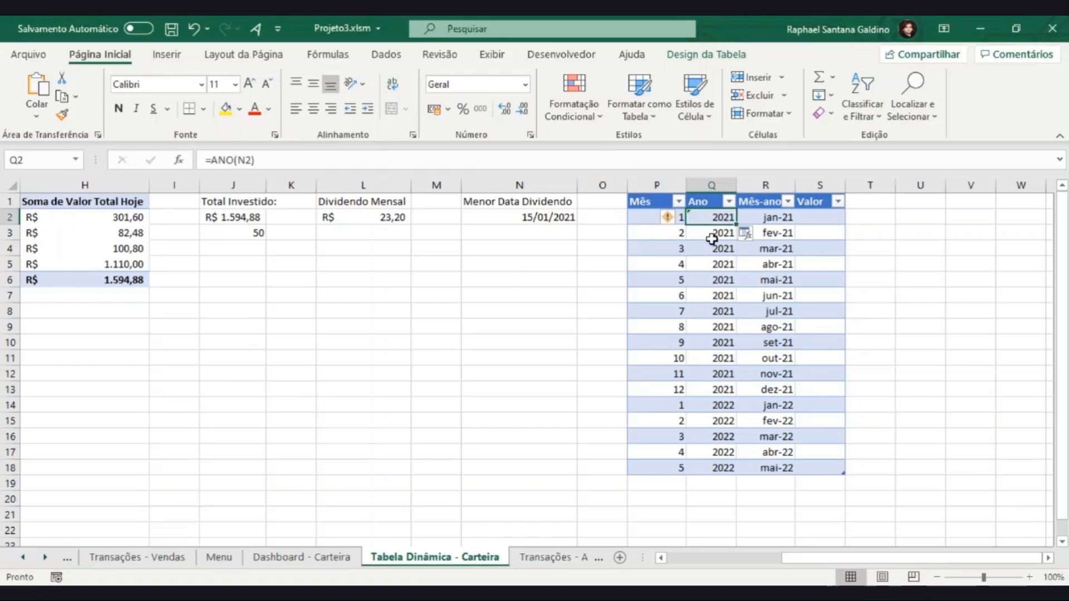
drag(714, 238, 708, 465)
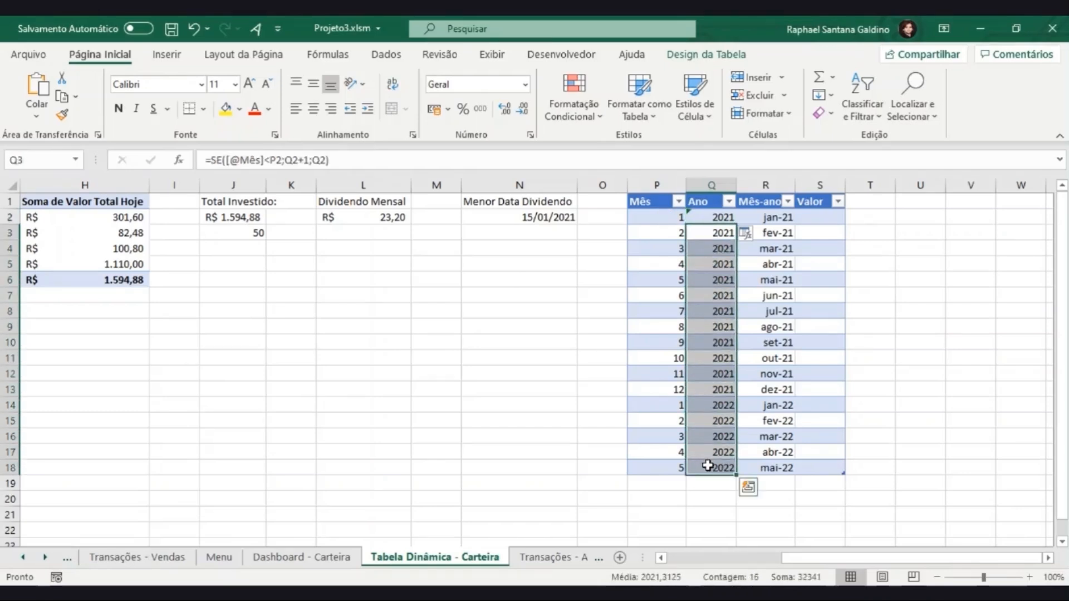
click(709, 325)
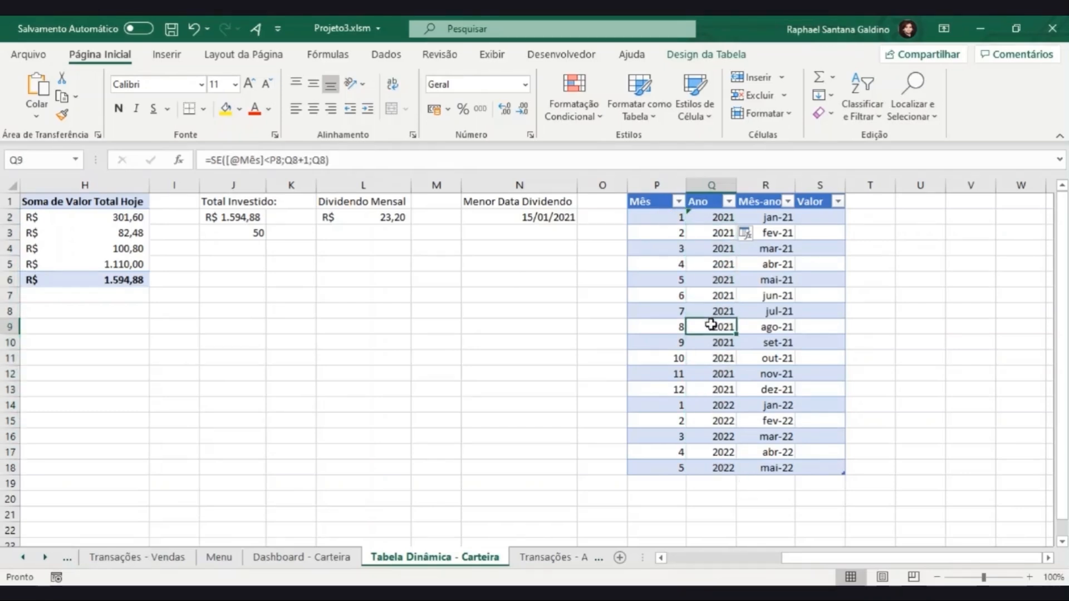
click(720, 217)
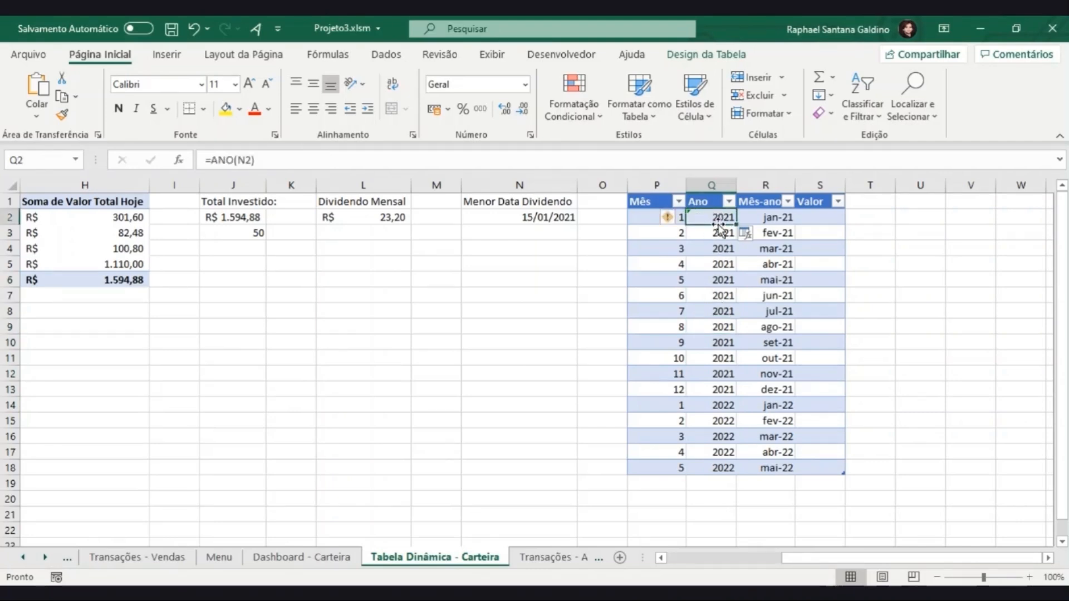
- Extend the table down to row 21 and check the formulas in the added Ano and Mês cells
drag(843, 473, 841, 522)
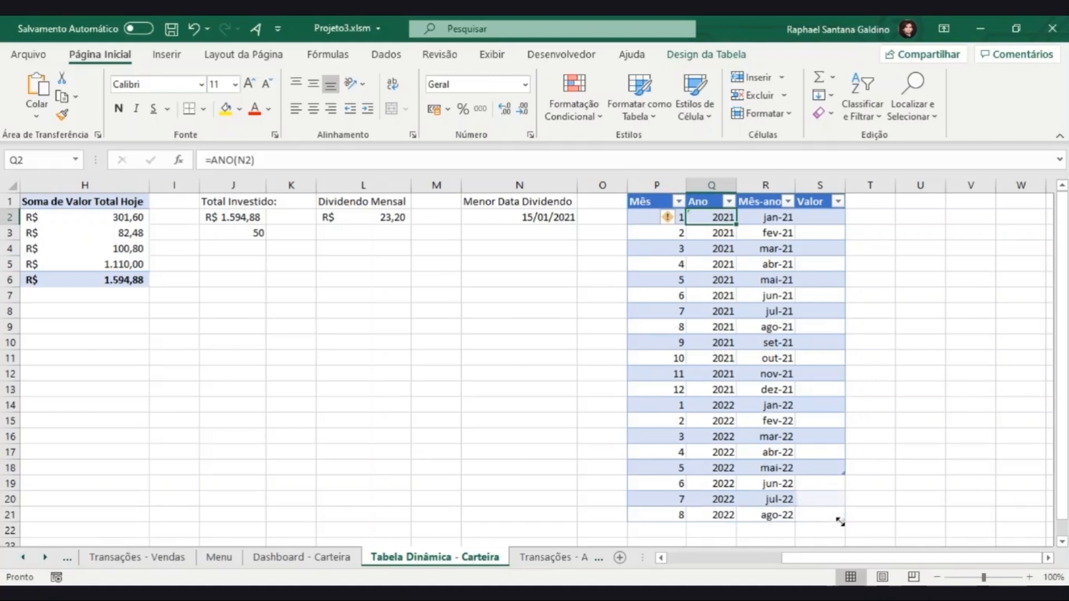
click(721, 511)
click(728, 468)
click(724, 499)
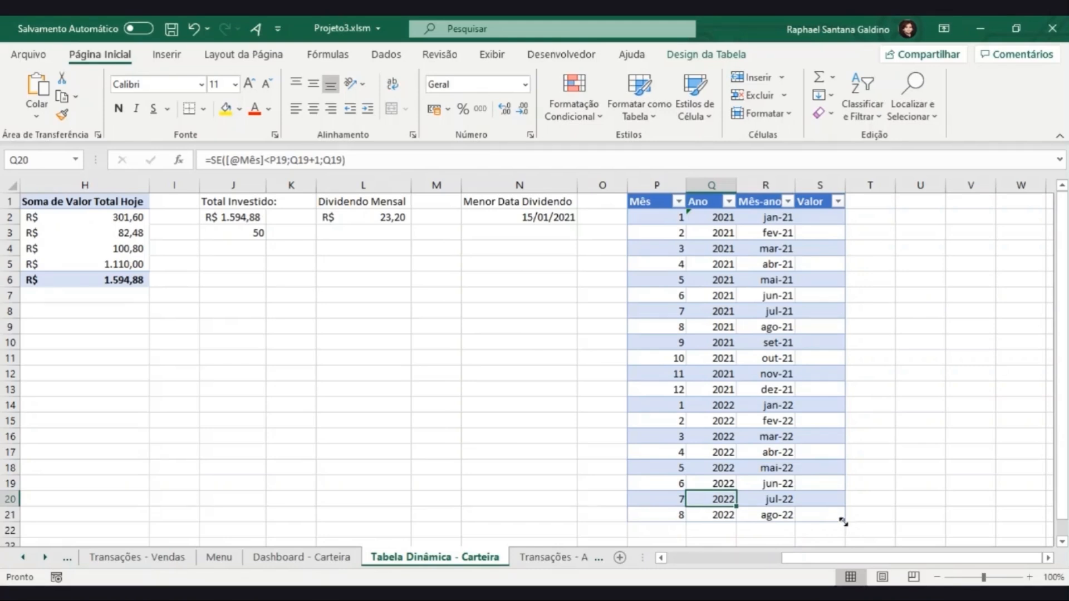
click(677, 511)
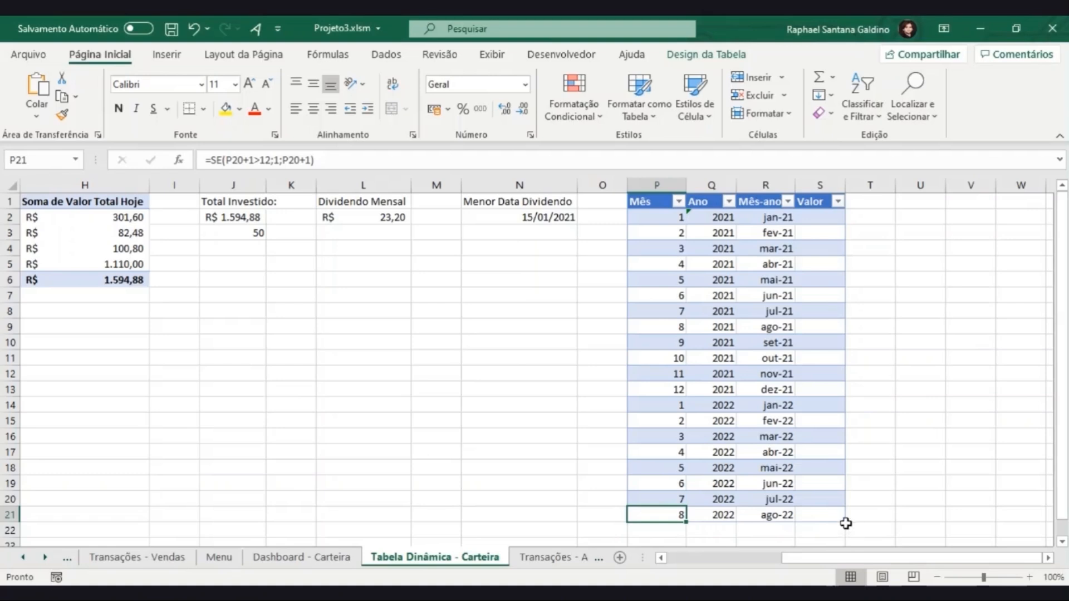
- Extend the table further to row 27 and check the Mês and Ano formulas at the change of year
mouse_move(845, 519)
mouse_down()
mouse_move(846, 540)
mouse_move(843, 520)
mouse_up()
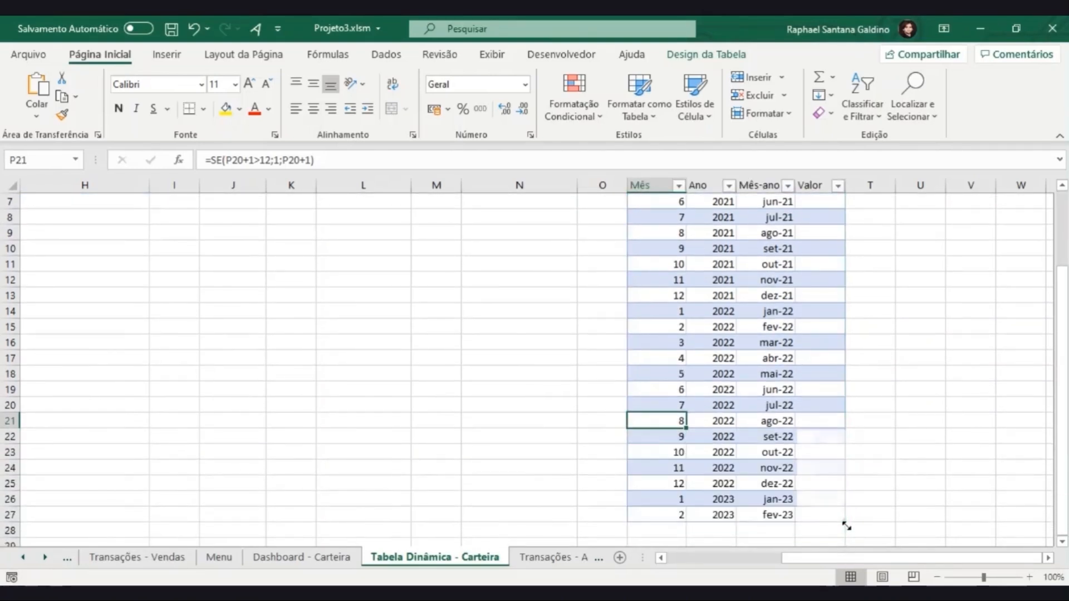
click(679, 497)
click(716, 499)
scroll(746, 437, up, 2)
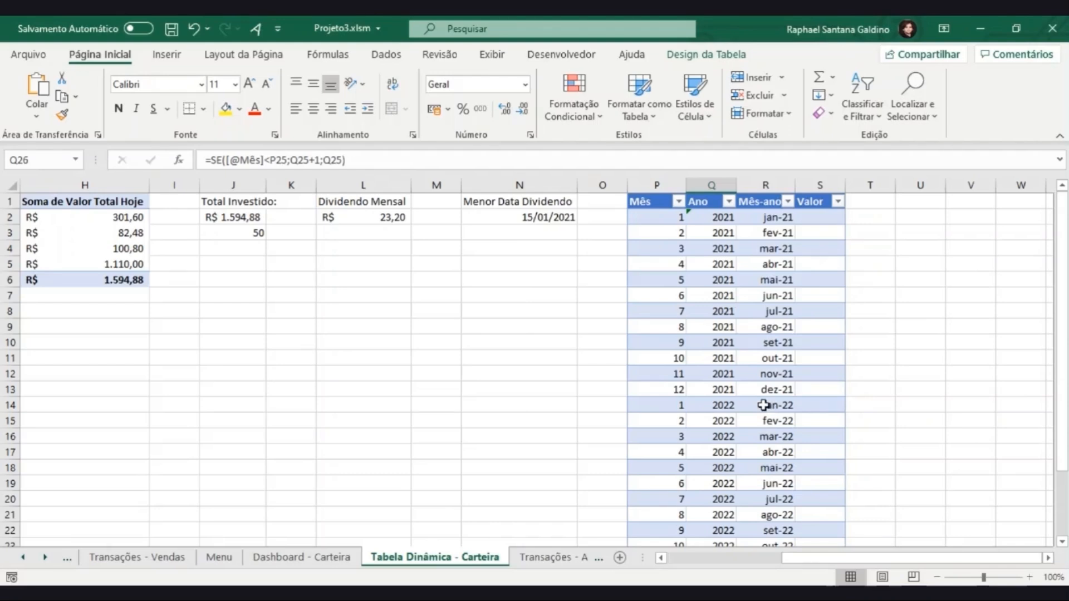
scroll(703, 457, down, 1)
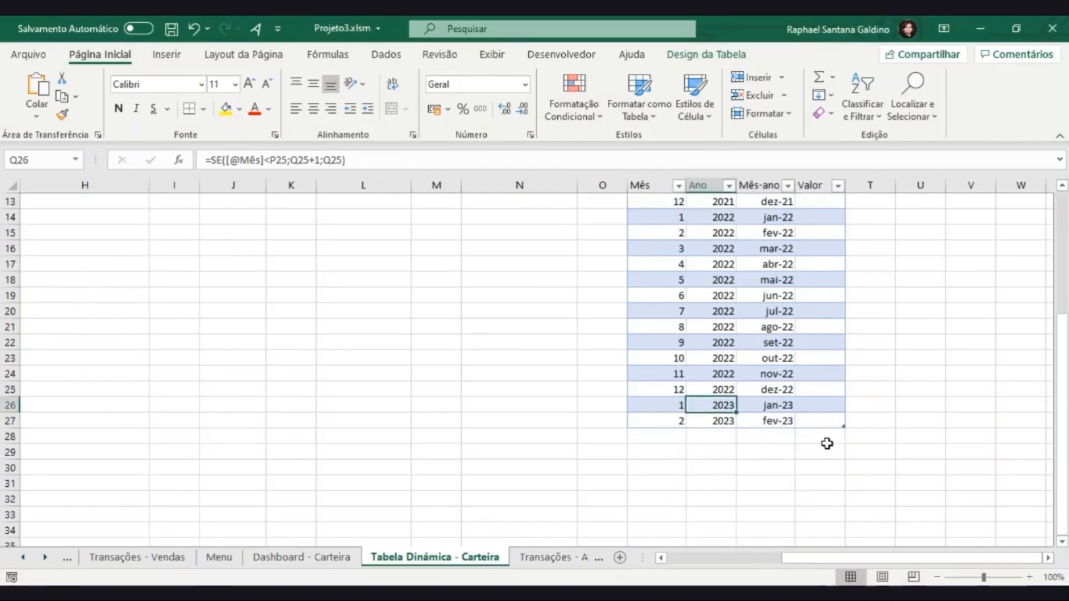
- Shrink the table so it ends at row 15 and clear the leftover cells below it
drag(842, 426, 847, 237)
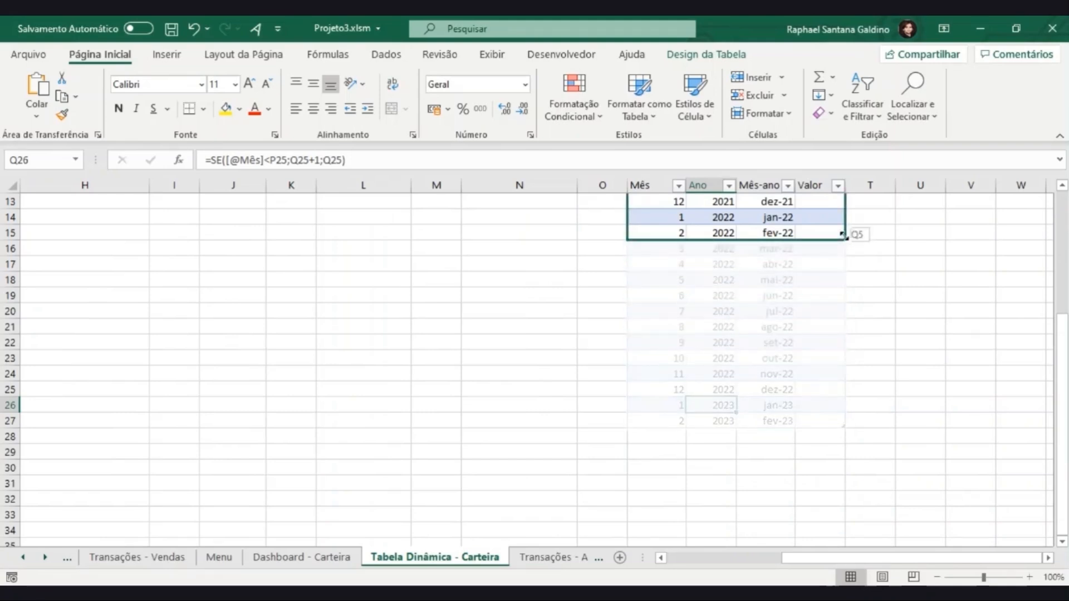
scroll(850, 270, up, 4)
drag(686, 436, 788, 477)
key(Delete)
scroll(789, 477, up, 3)
click(816, 217)
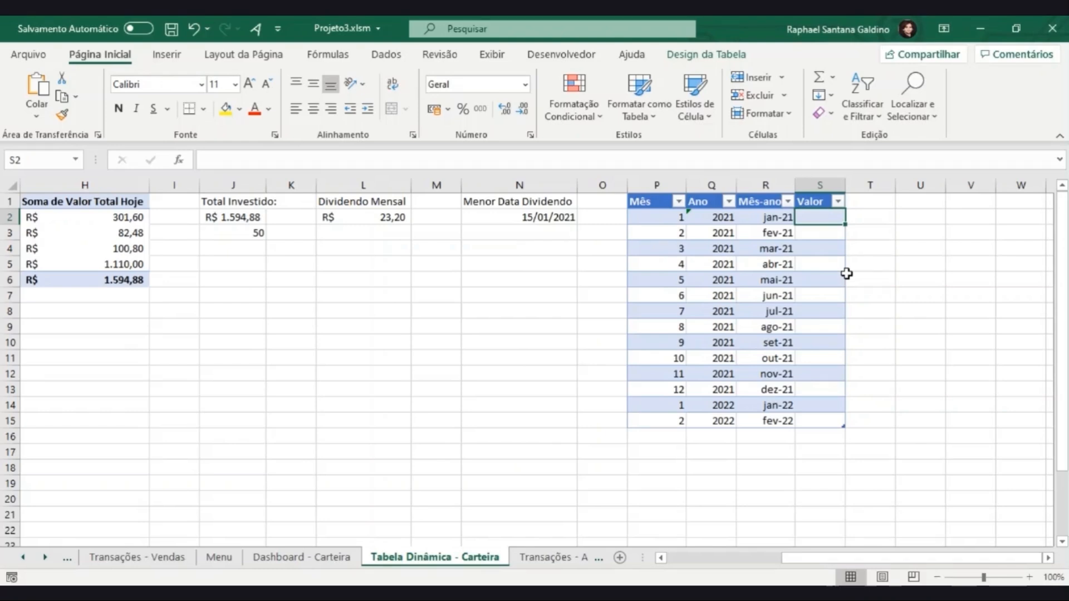
click(778, 222)
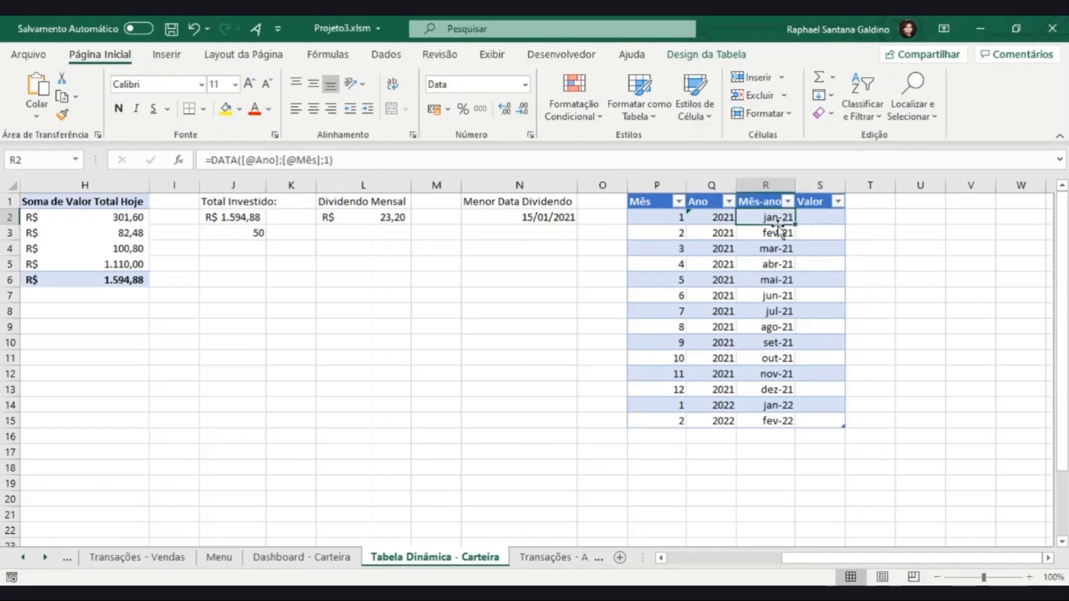
click(777, 235)
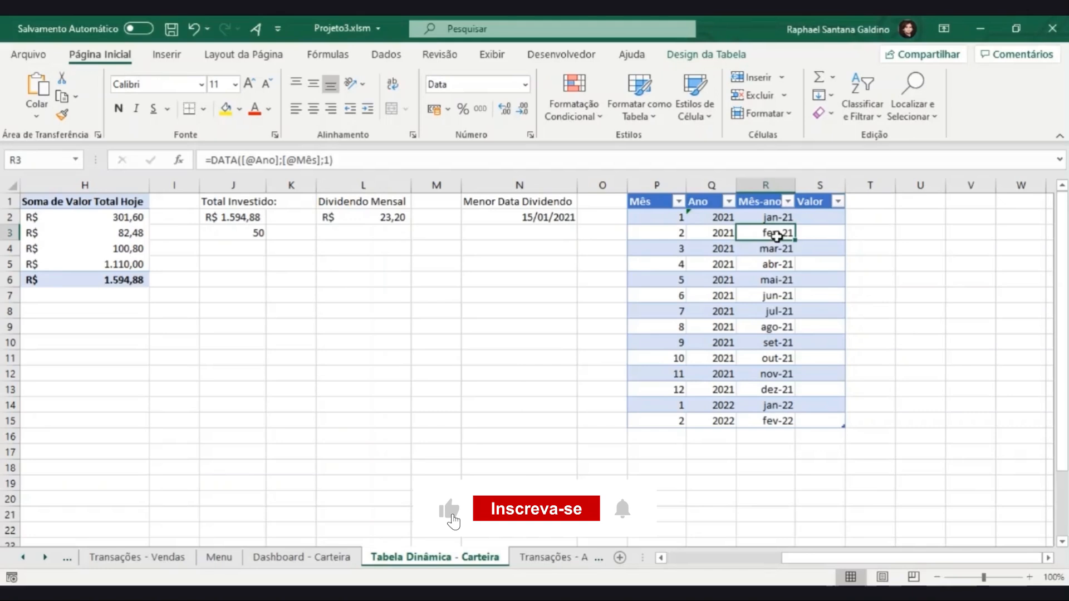
click(784, 217)
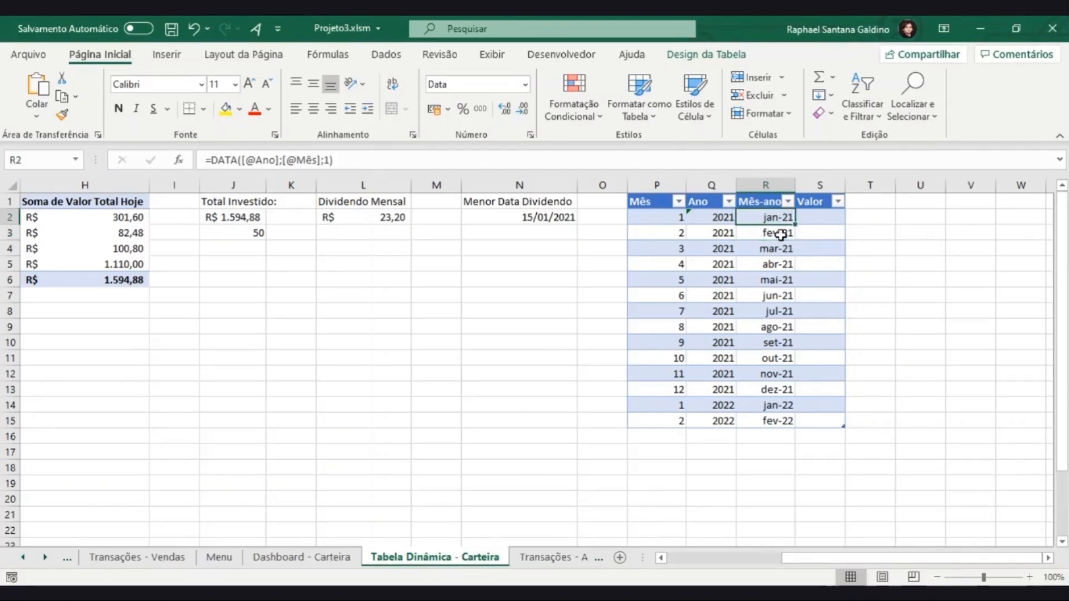
click(781, 234)
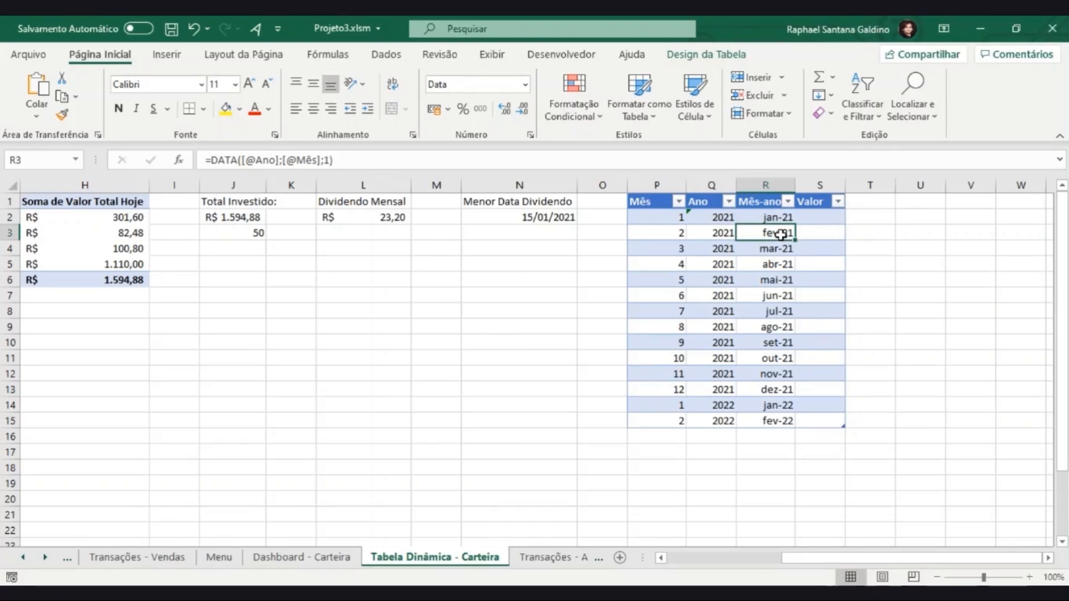
- Start a SOMASES formula in the first Valor cell, S2, with Tab_transações_Dividendos[Valor Total de Div] as the sum range
click(810, 218)
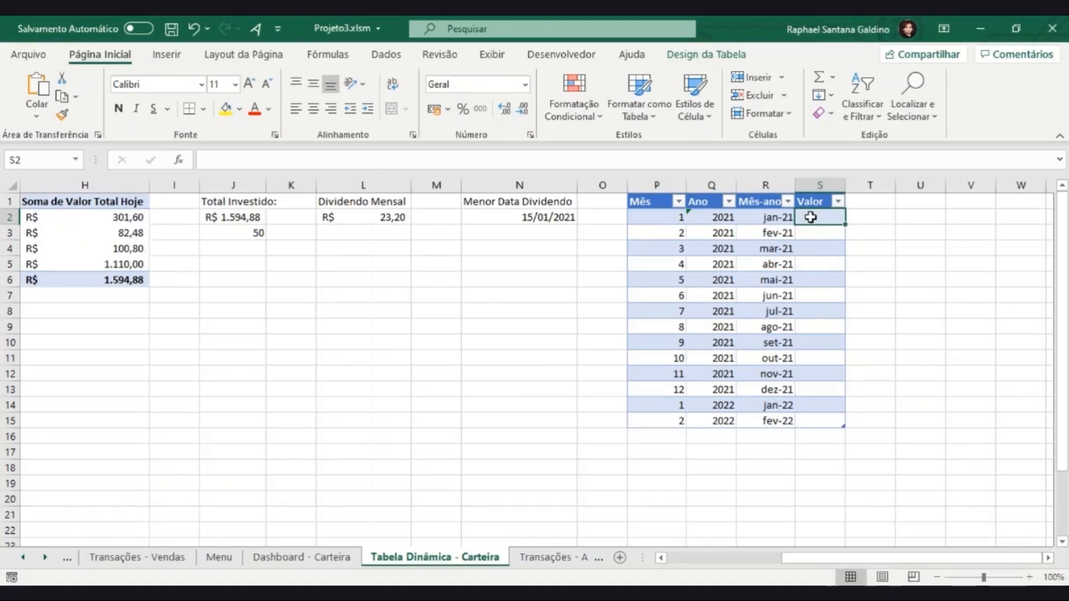
text(=)
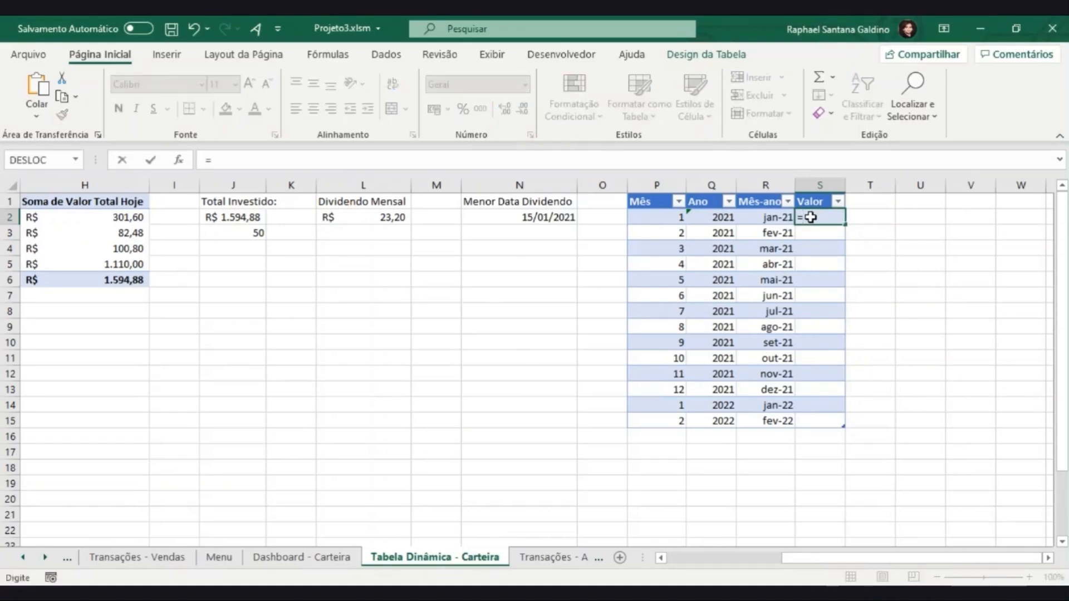
text(SOMASES()
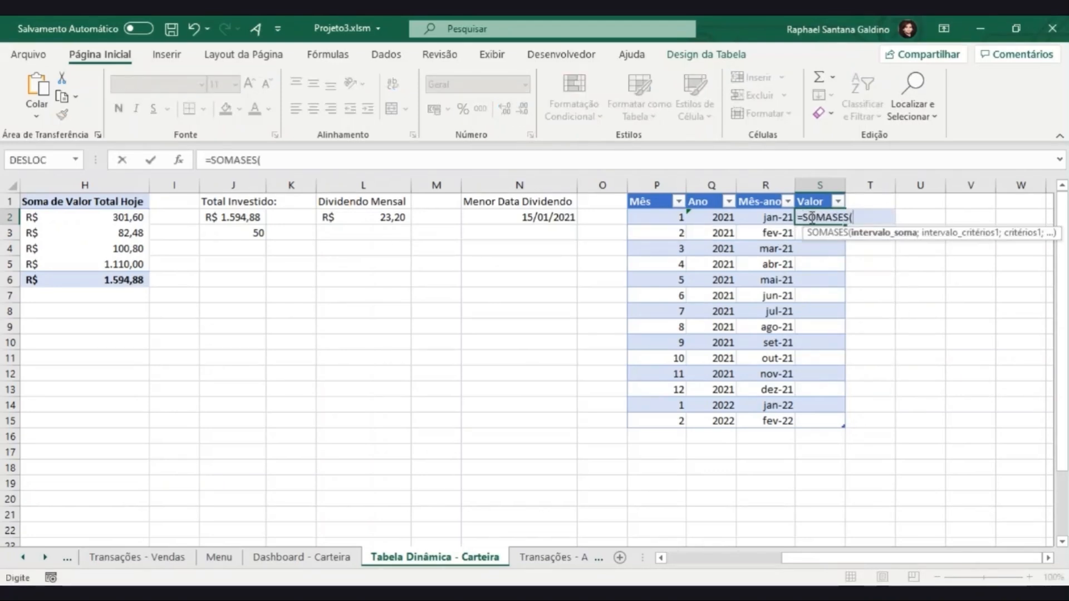
text(tab)
key(Down)
key(Tab)
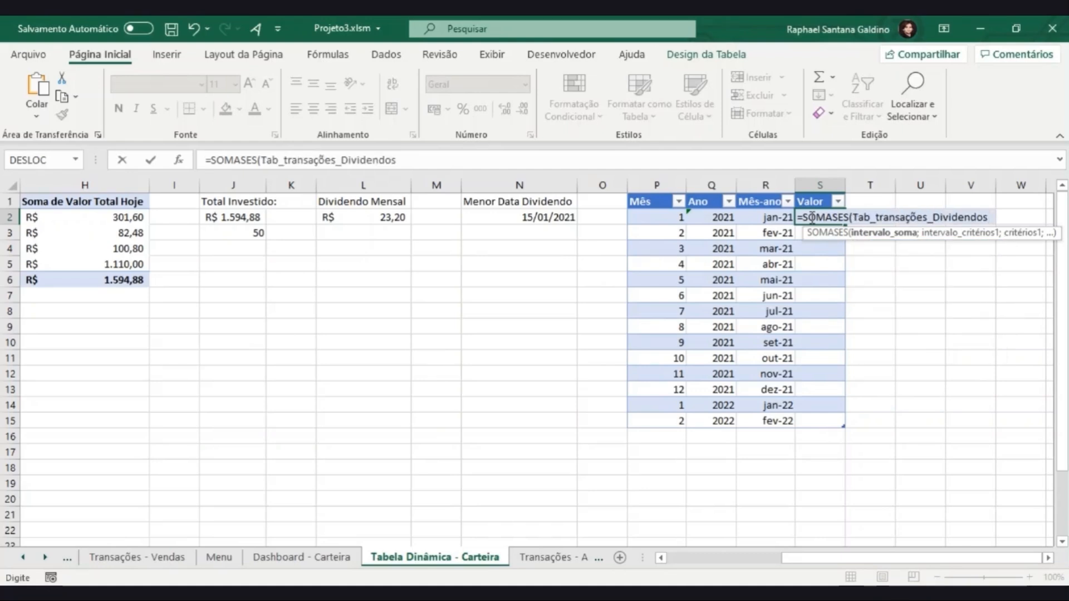
text([)
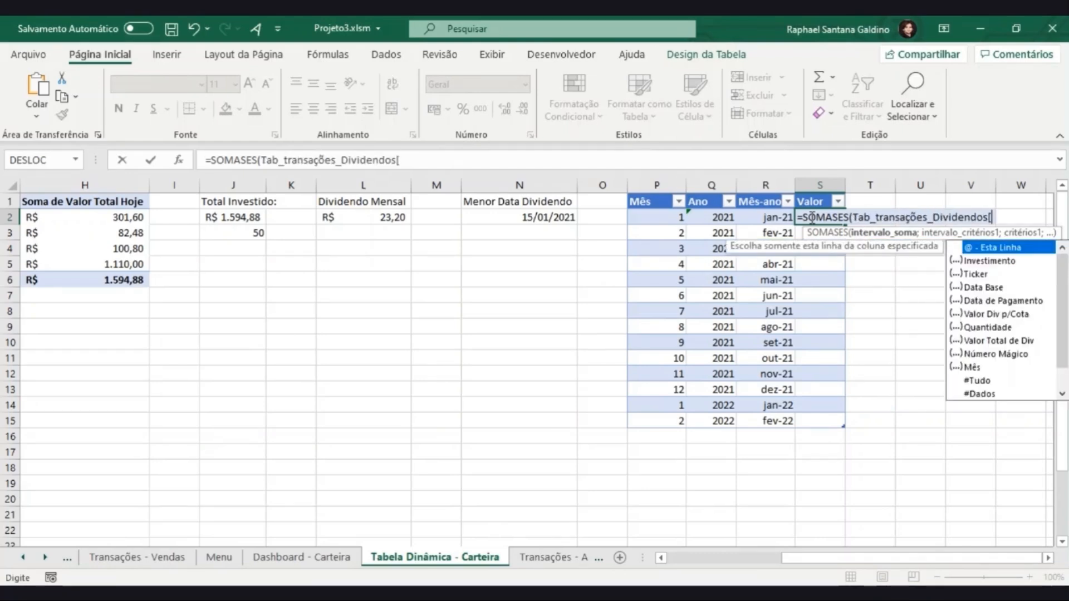
key(Down)
key(Down)
key(Down)
key(Down)
key(Down)
key(Down)
key(Down)
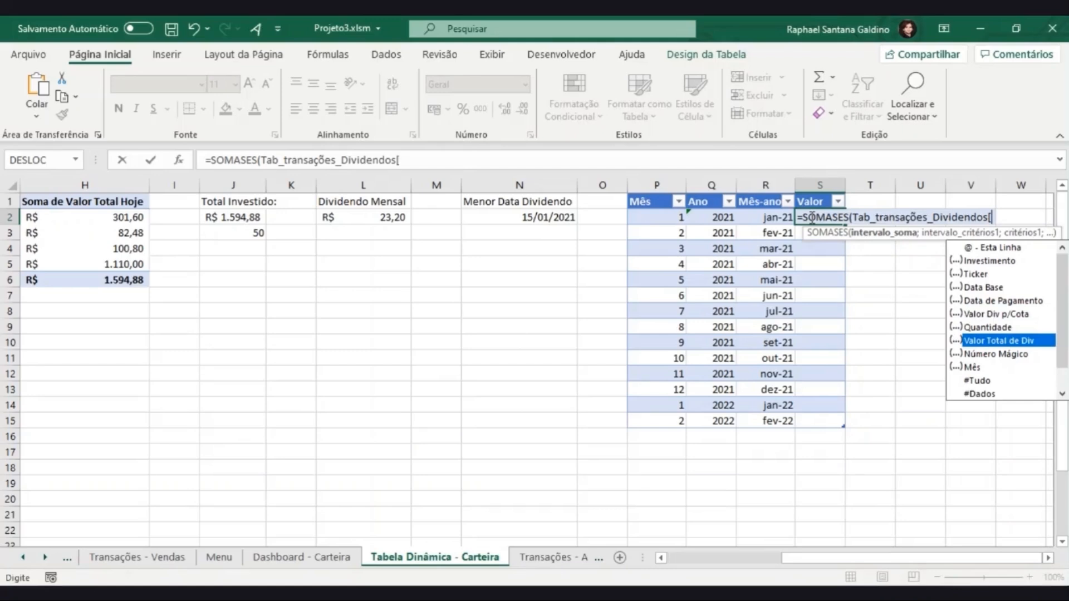
text(]va)
key(Down)
key(Tab)
- Add Tab_transações_Dividendos[Data de Pagamento] as the first criteria range of the SOMASES formula
text(];tabe)
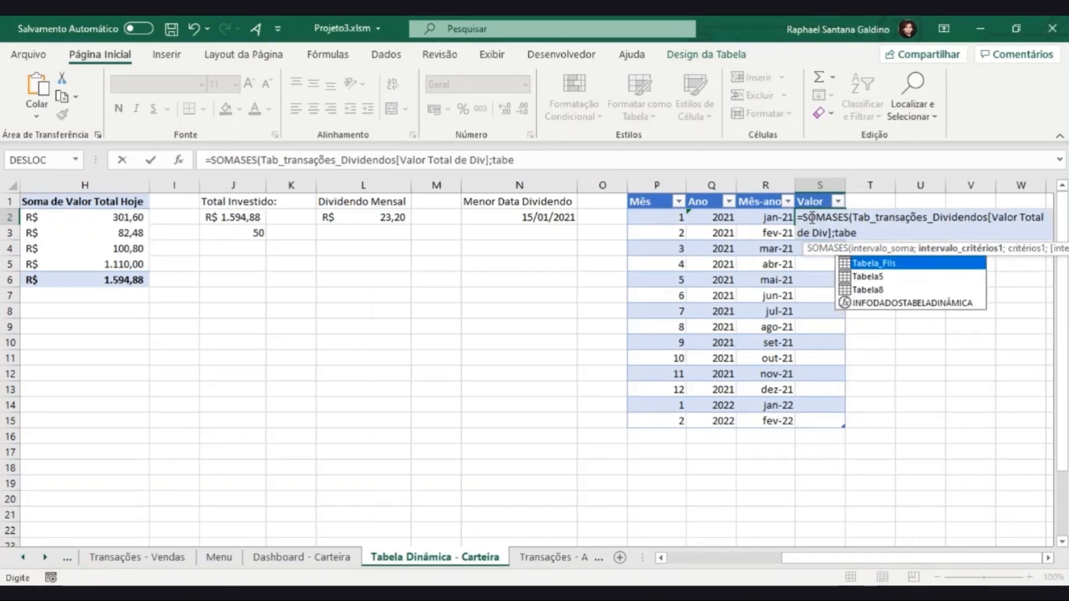
key(BackSpace)
key(BackSpace)
key(BackSpace)
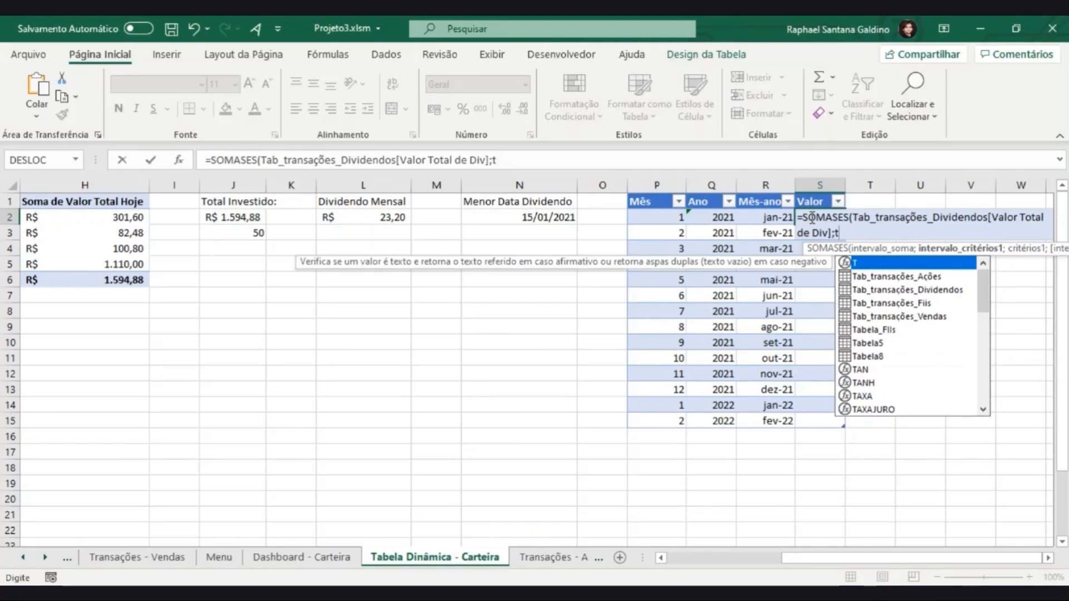
key(Down)
key(Down)
key(Tab)
text([)
key(Down)
key(Down)
key(Down)
key(Down)
key(Tab)
text(])
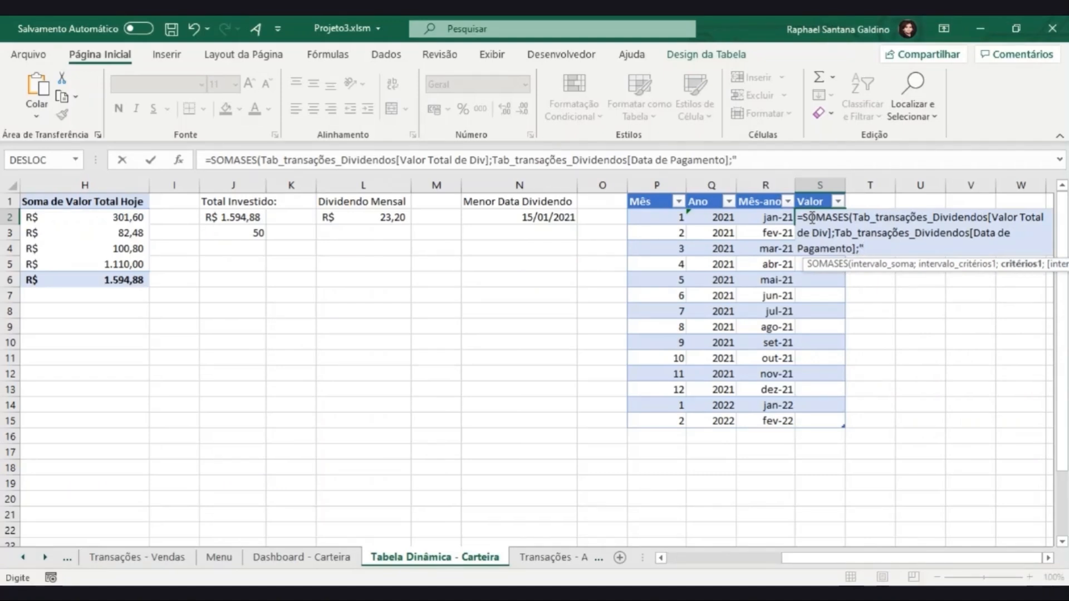
- Set the first SOMASES criterion in S2 to ">="&[@[Mês-ano]], so payments count from the row's month onward
text(;">=")
click(774, 217)
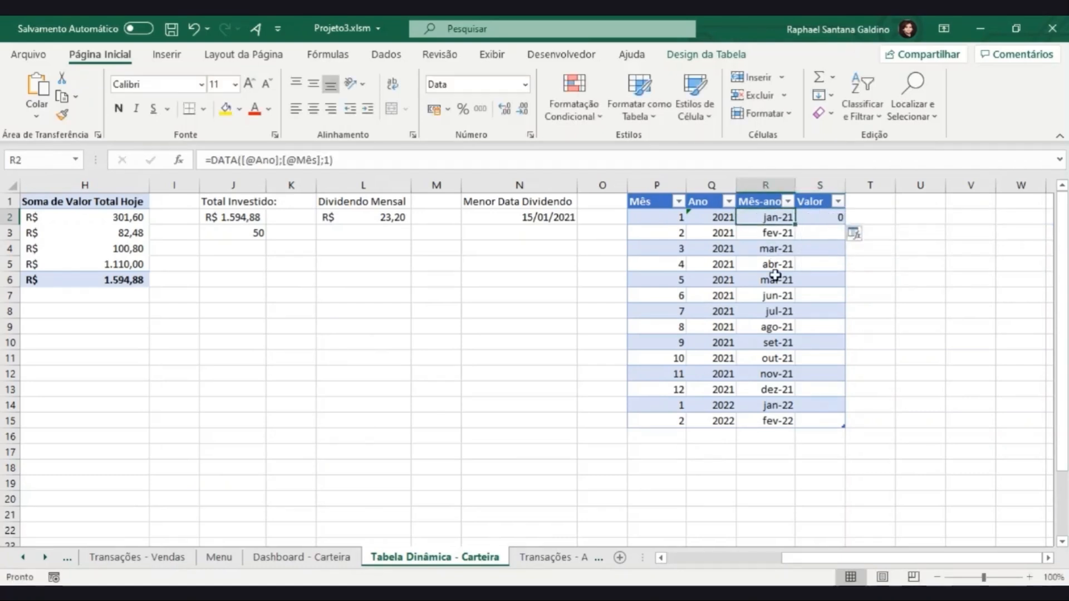
click(832, 218)
key(F2)
key(Left)
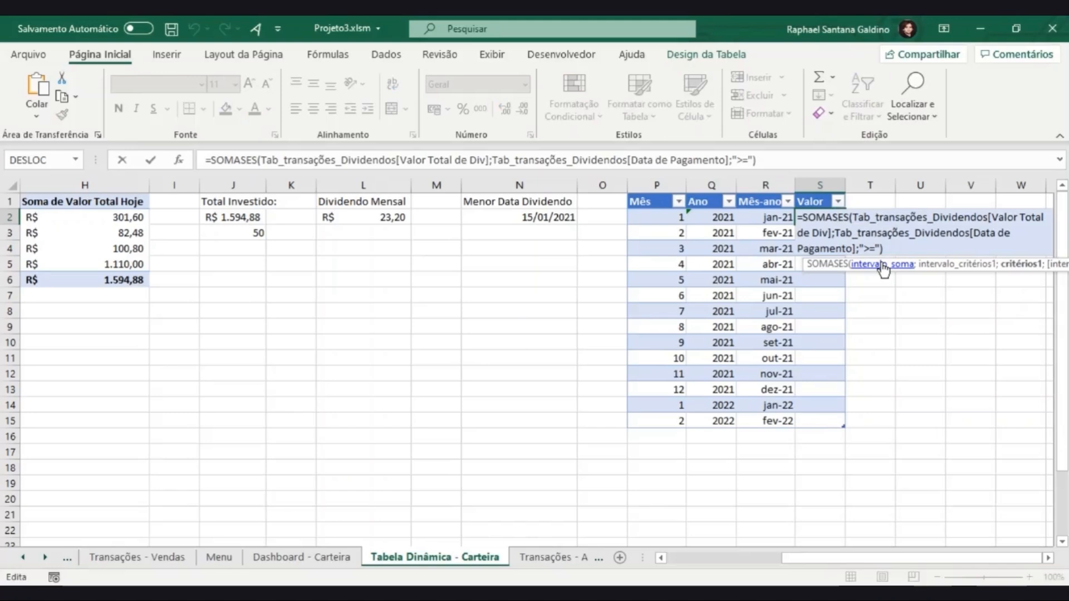
text(&)
click(778, 216)
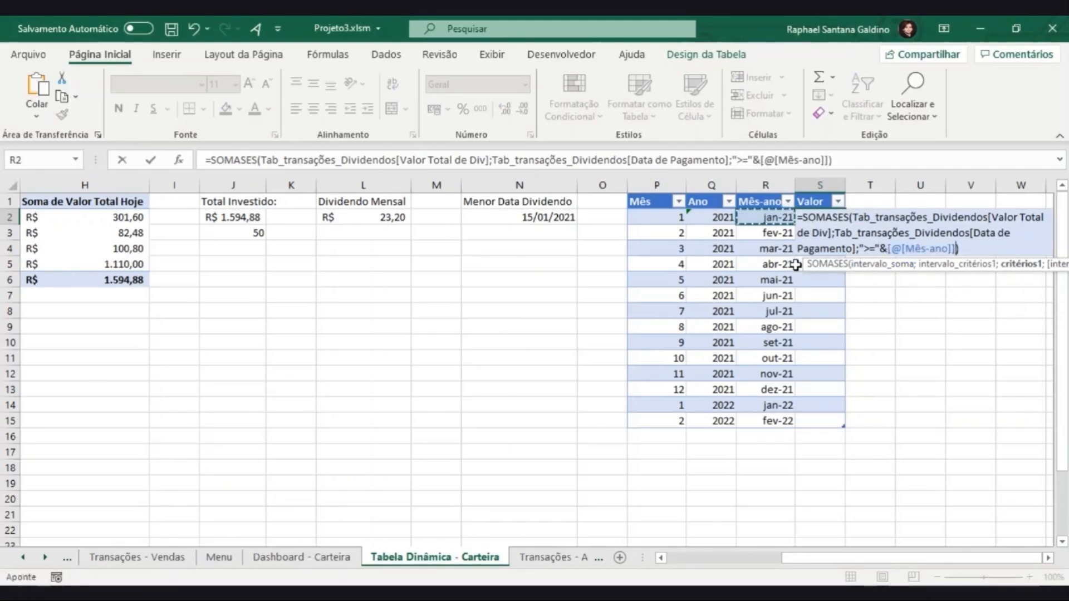
- Add Tab_transações_Dividendos[Data de Pagamento] as the second criteria range of the SOMASES formula
text(;)
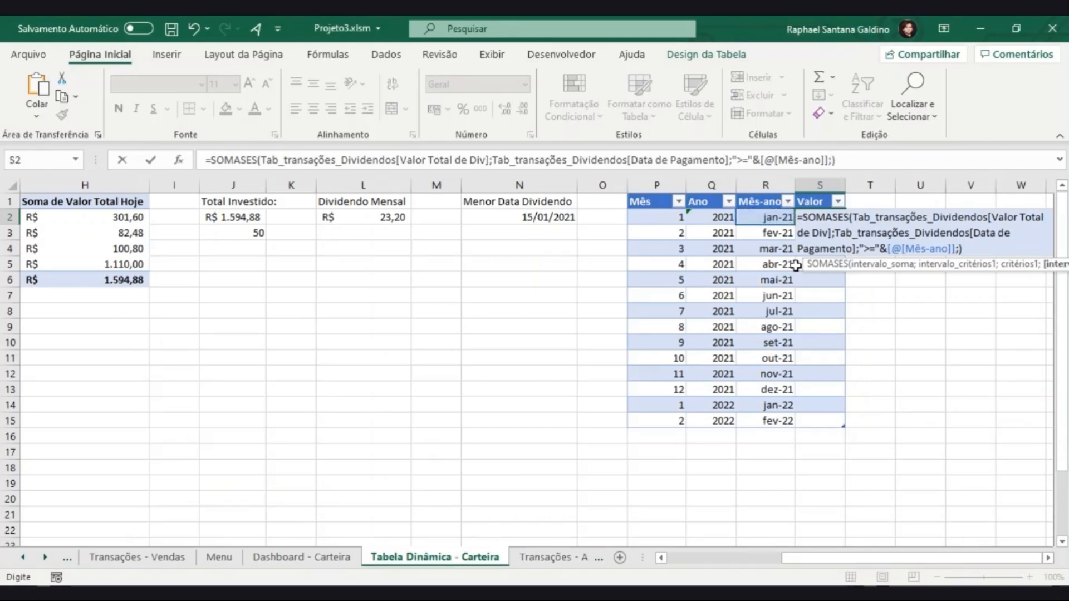
text(tab)
key(Down)
key(Tab)
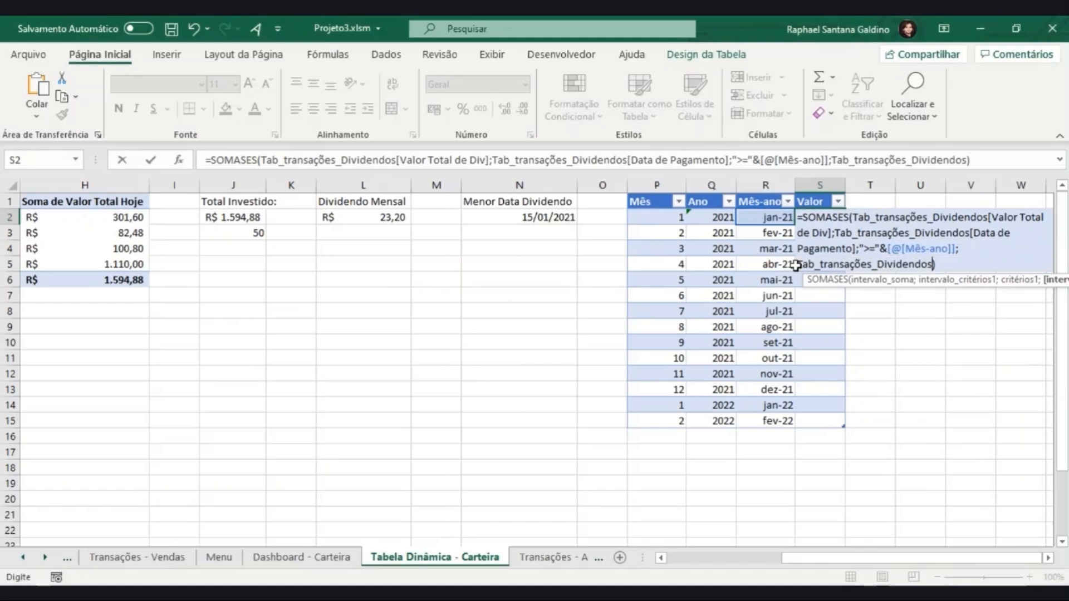
text([)
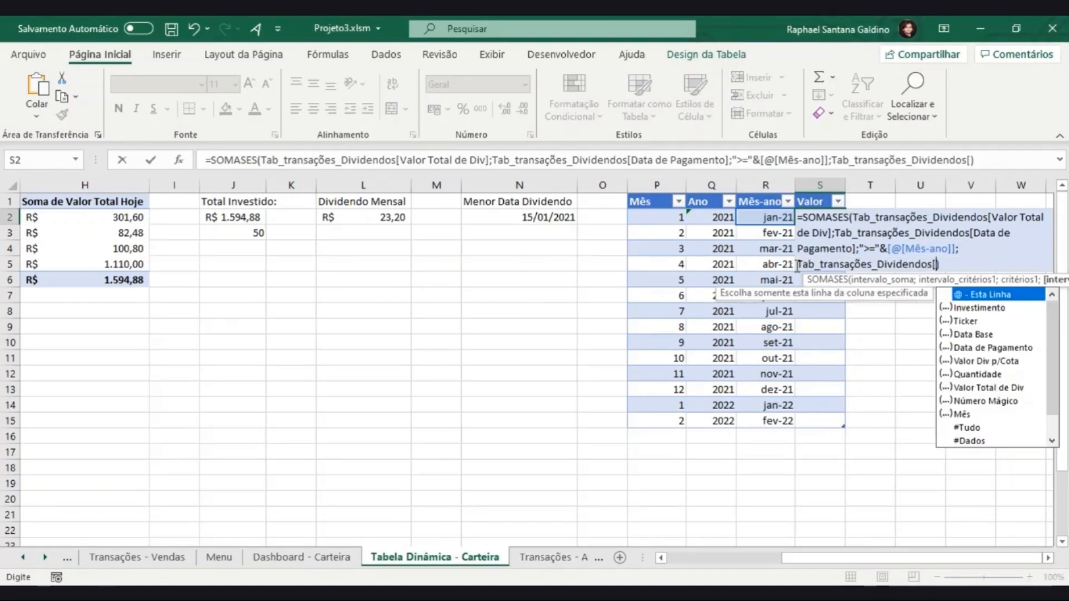
key(Down)
key(Down)
key(Down)
key(Down)
key(Down)
key(Up)
key(Tab)
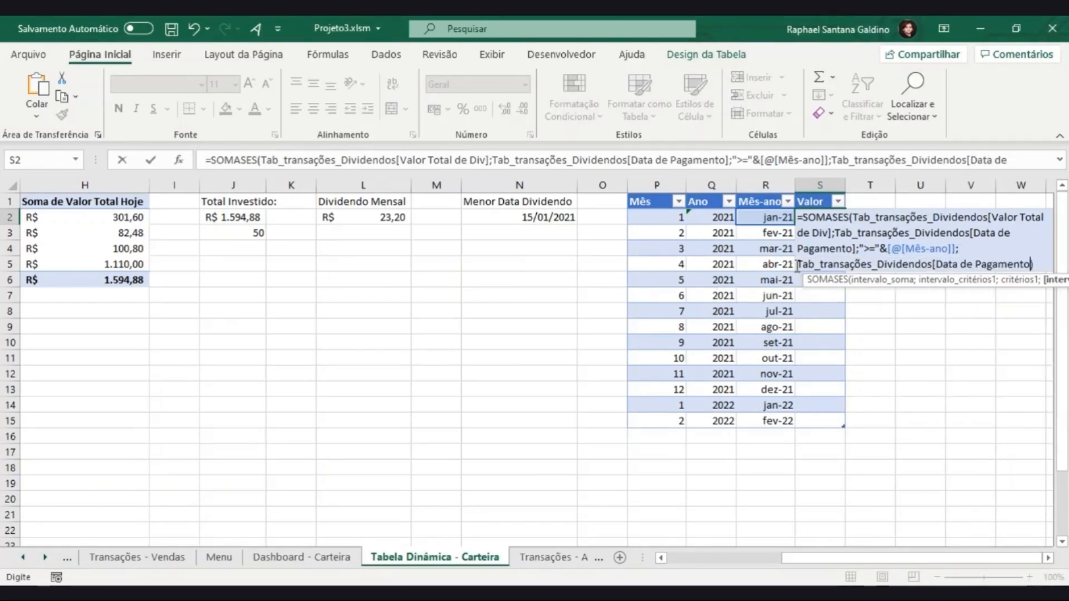
text(];)
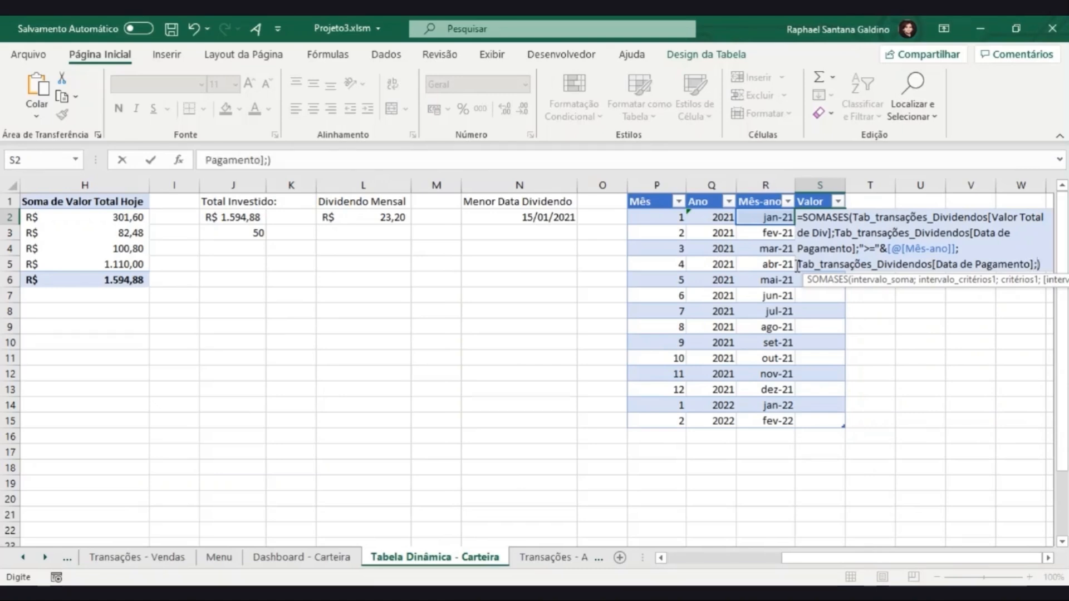
- Set the second SOMASES criterion to "<"&R3, the following month's date, and complete the formula
text("<")
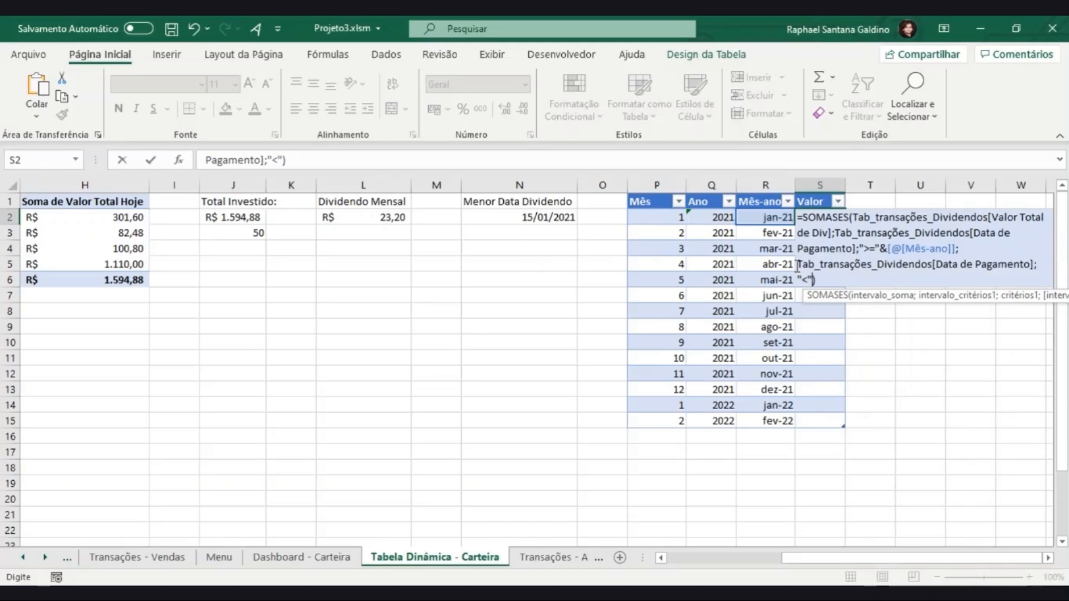
text(&)
click(767, 234)
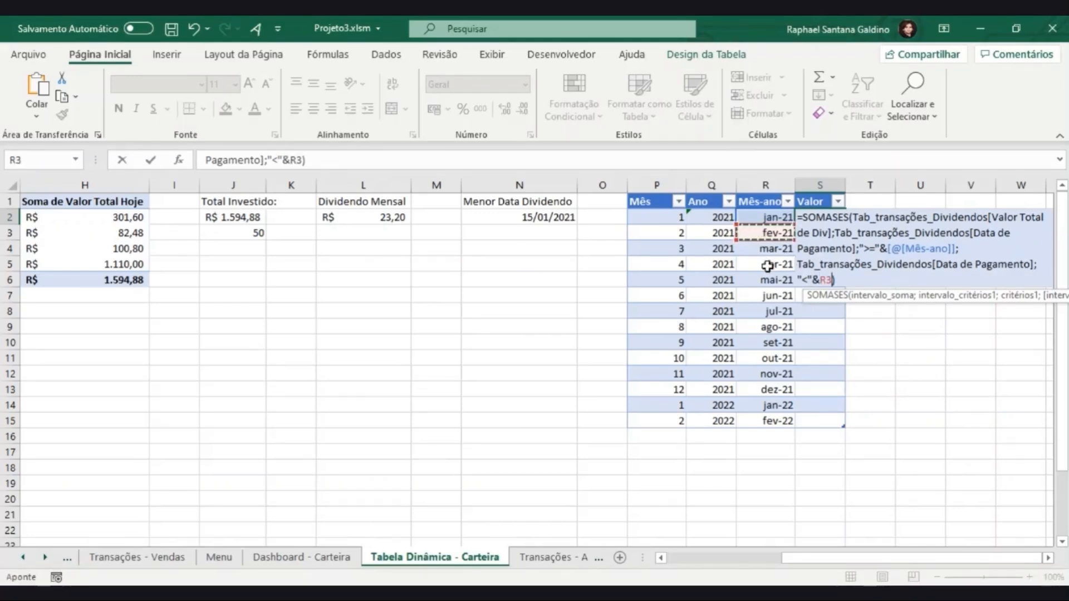
key(Return)
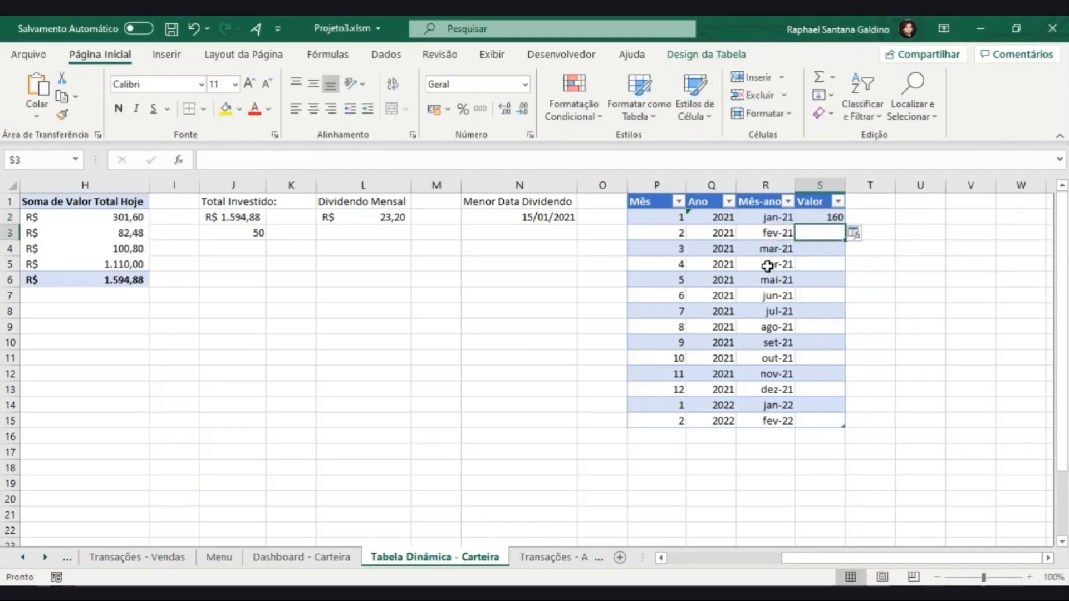
- Fill the SOMASES formula down the Valor column and extend the table to row 17
click(816, 217)
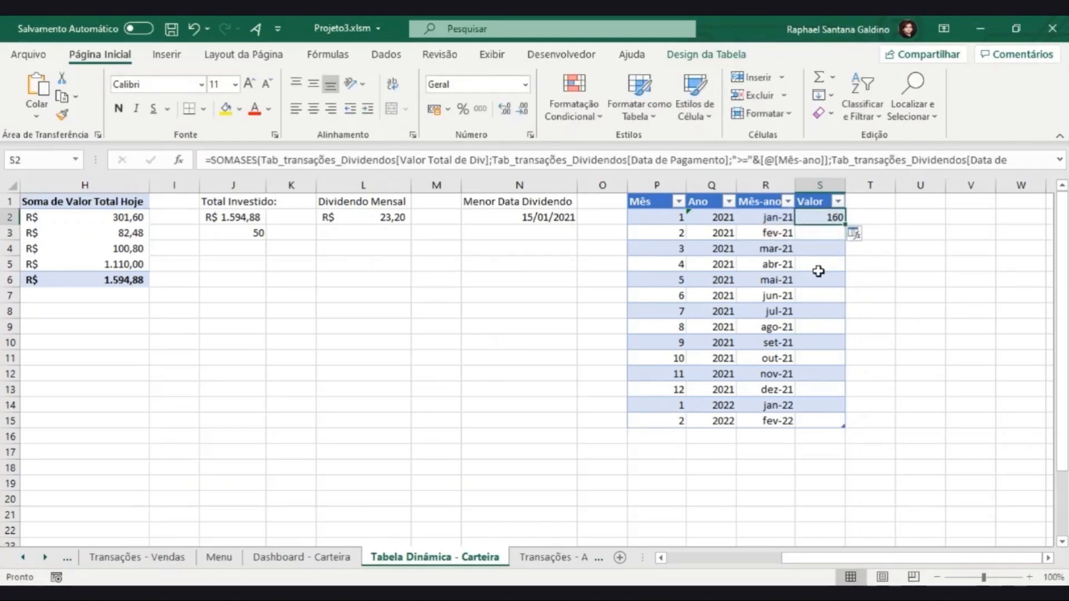
double_click(845, 224)
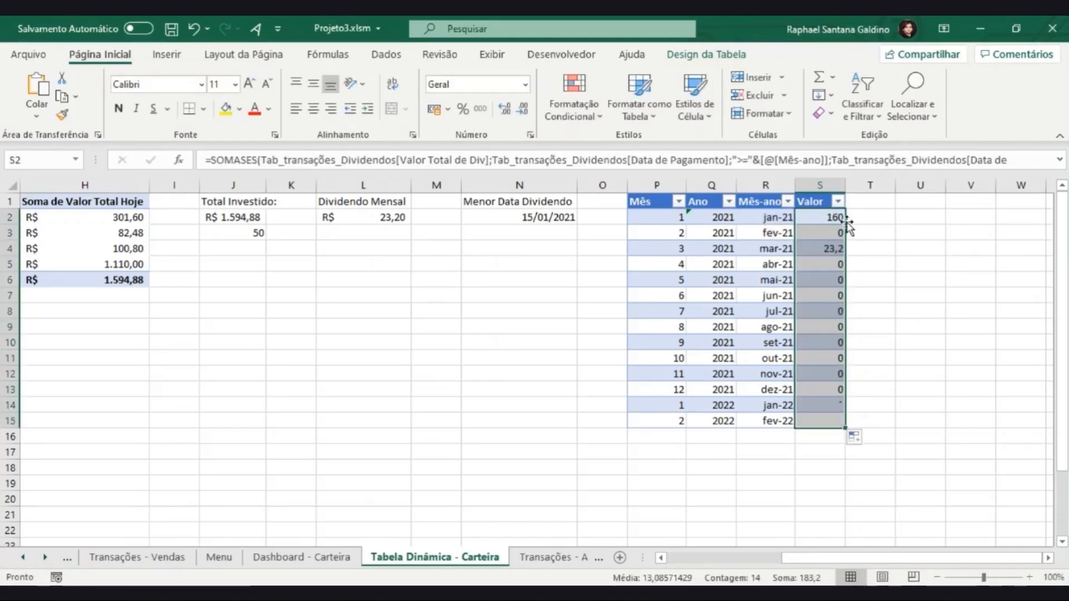
click(814, 248)
drag(844, 428, 846, 456)
click(838, 452)
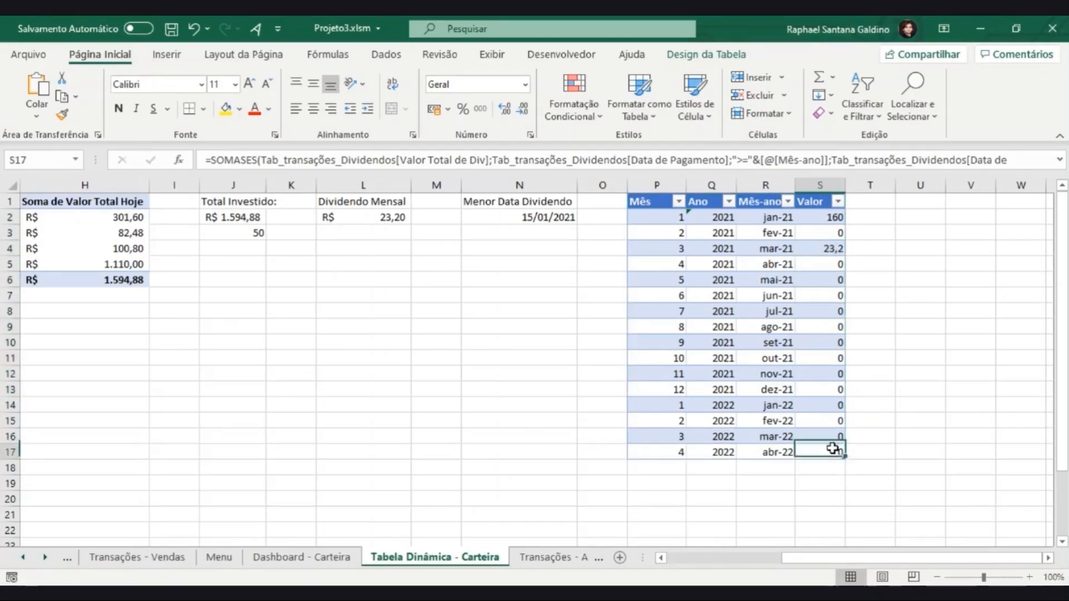
double_click(830, 436)
key(Return)
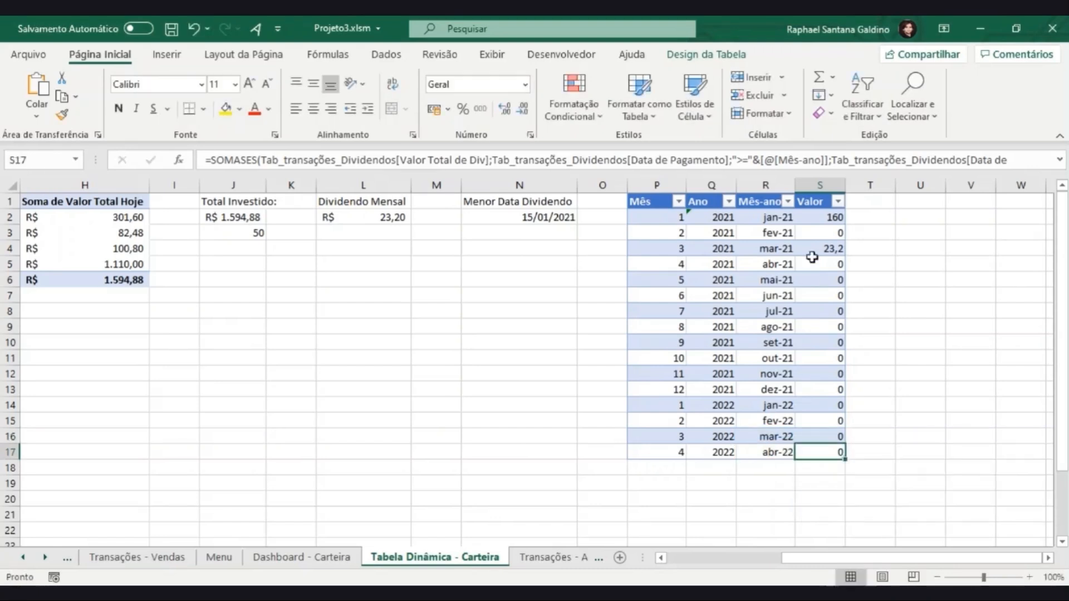
- Compare the January and March 2021 totals with the payment dates and total values on the Transações - Dividendos sheet
click(813, 217)
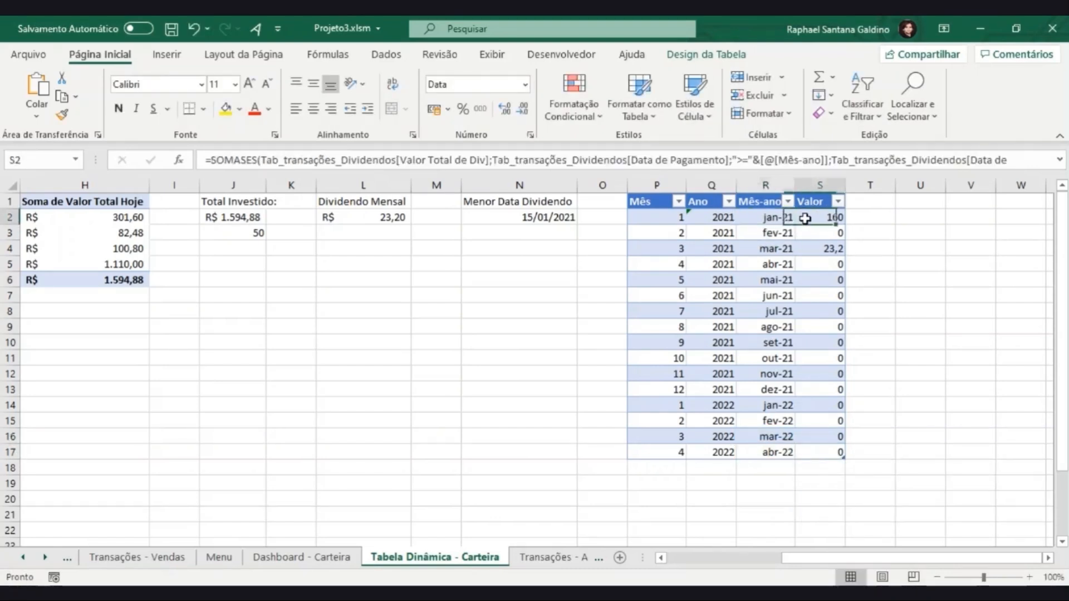
click(820, 248)
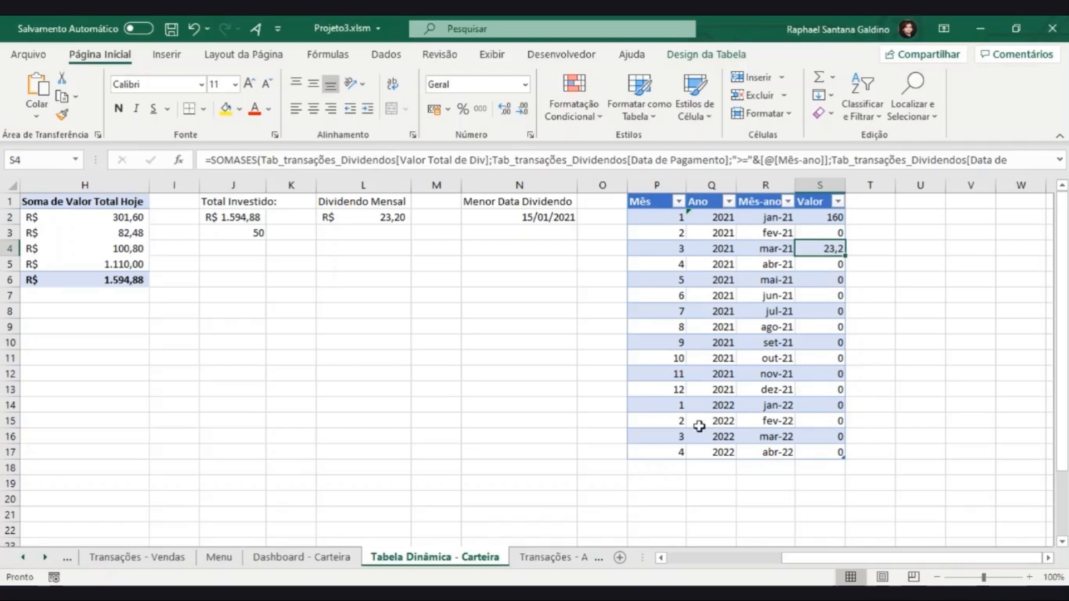
click(153, 558)
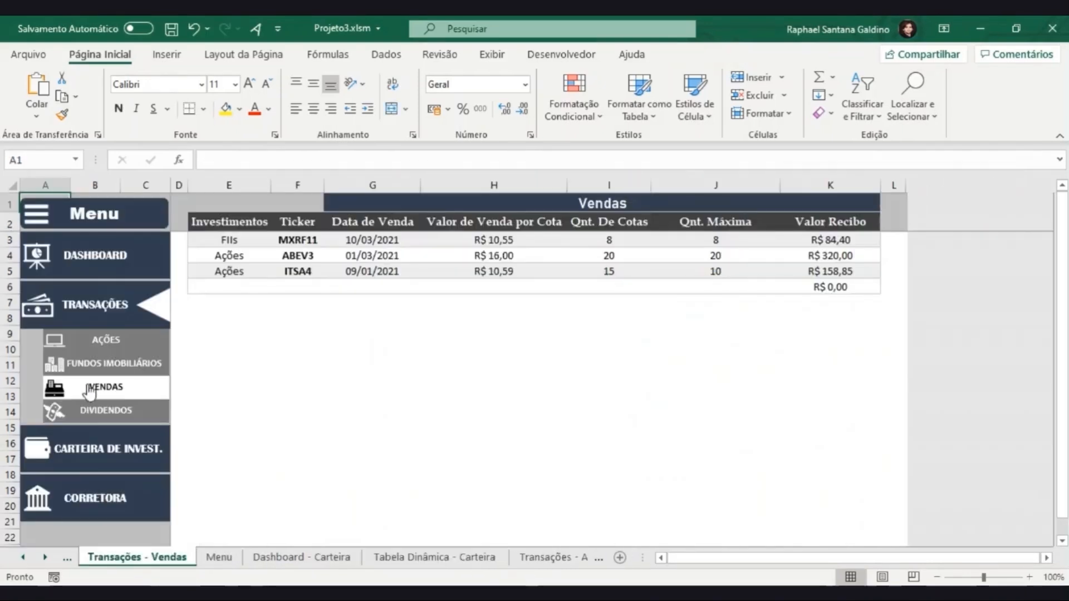
click(93, 414)
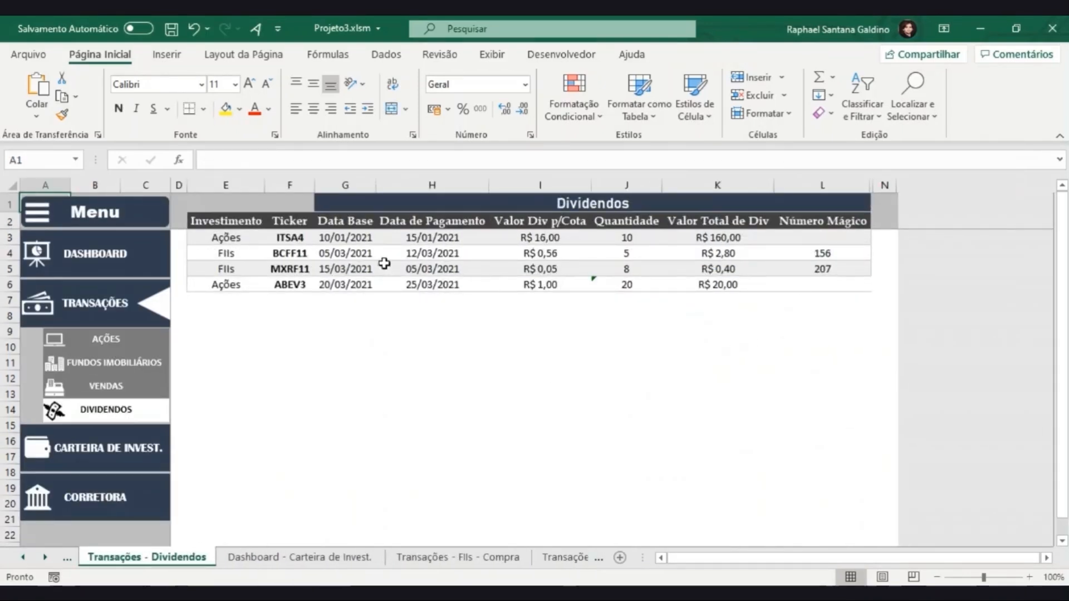
click(423, 238)
click(714, 236)
click(732, 254)
click(731, 268)
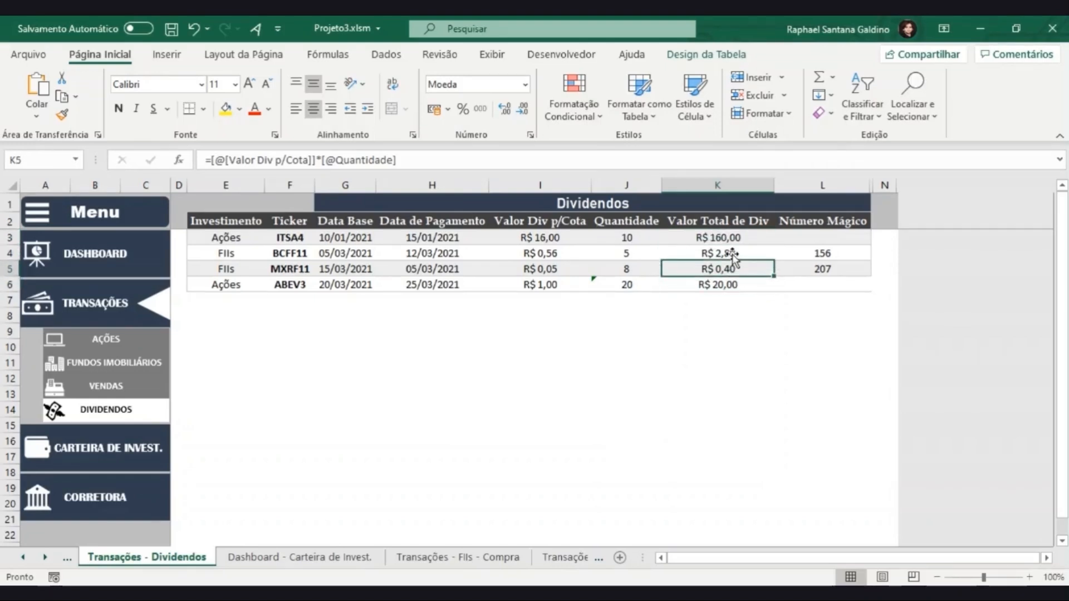
drag(732, 254, 718, 285)
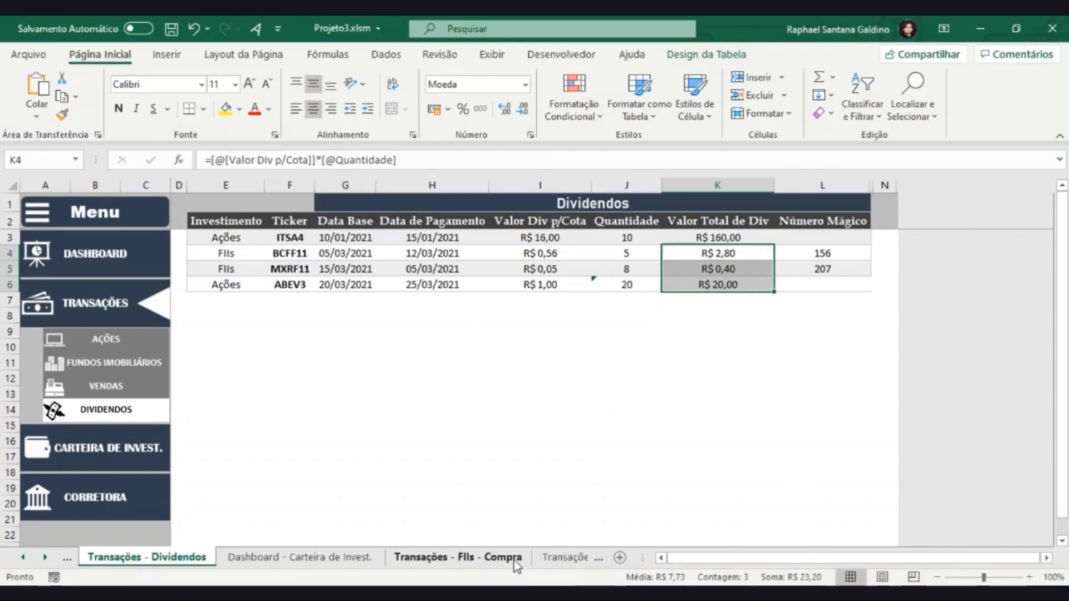
- Return to the Tabela Dinâmica - Carteira sheet and format the Valor column as Moeda
click(565, 557)
click(576, 557)
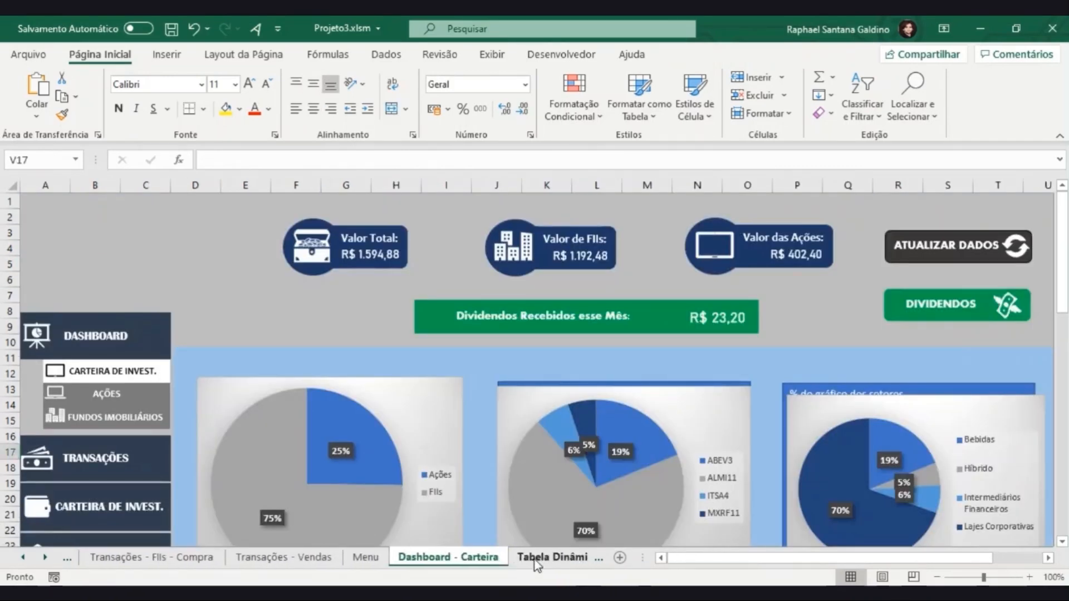
click(536, 557)
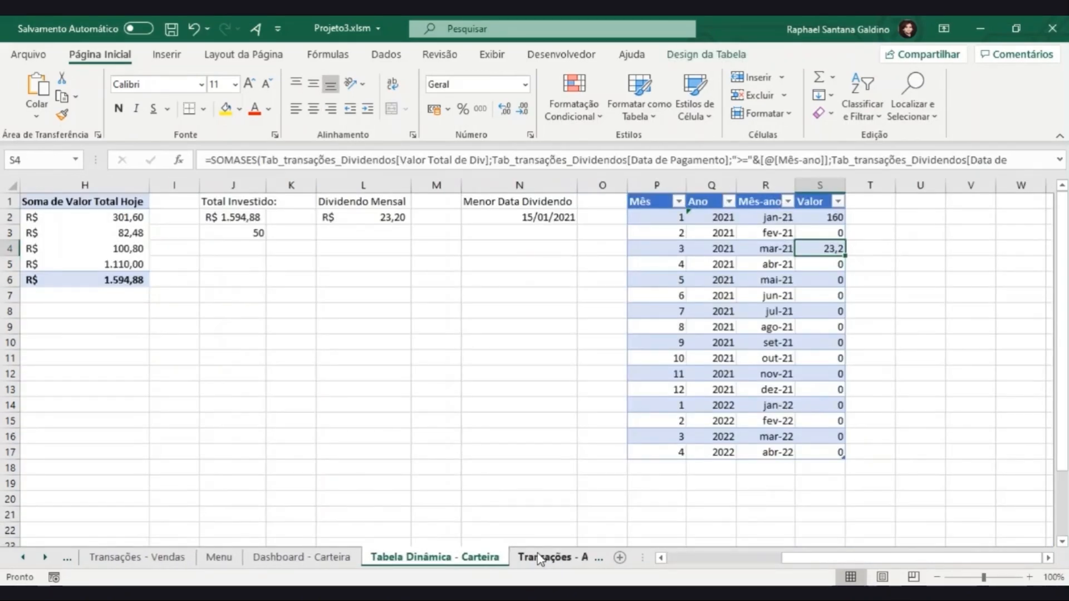
click(820, 185)
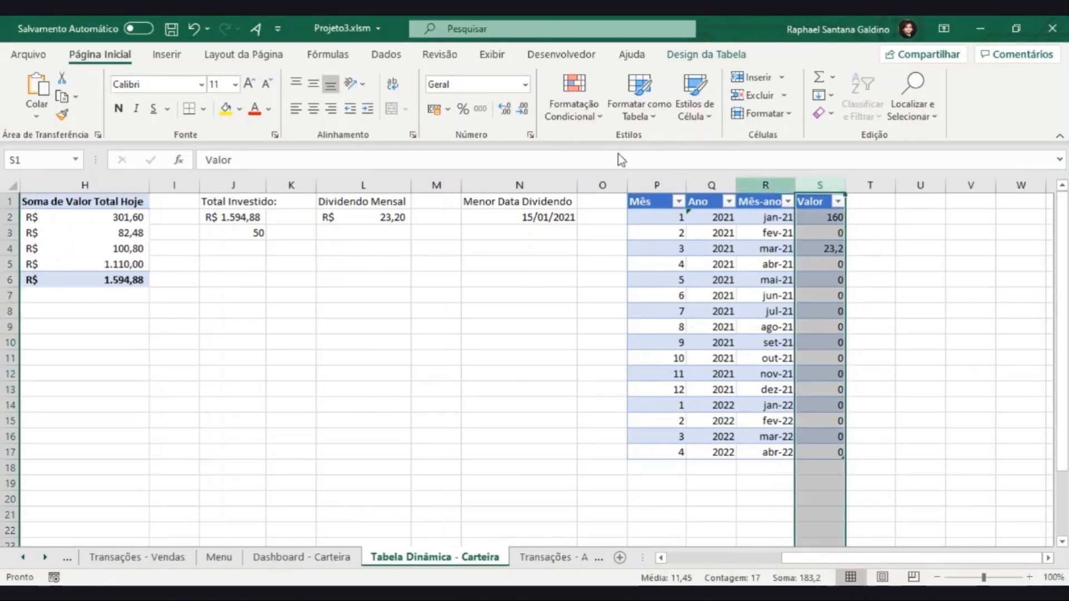
click(525, 84)
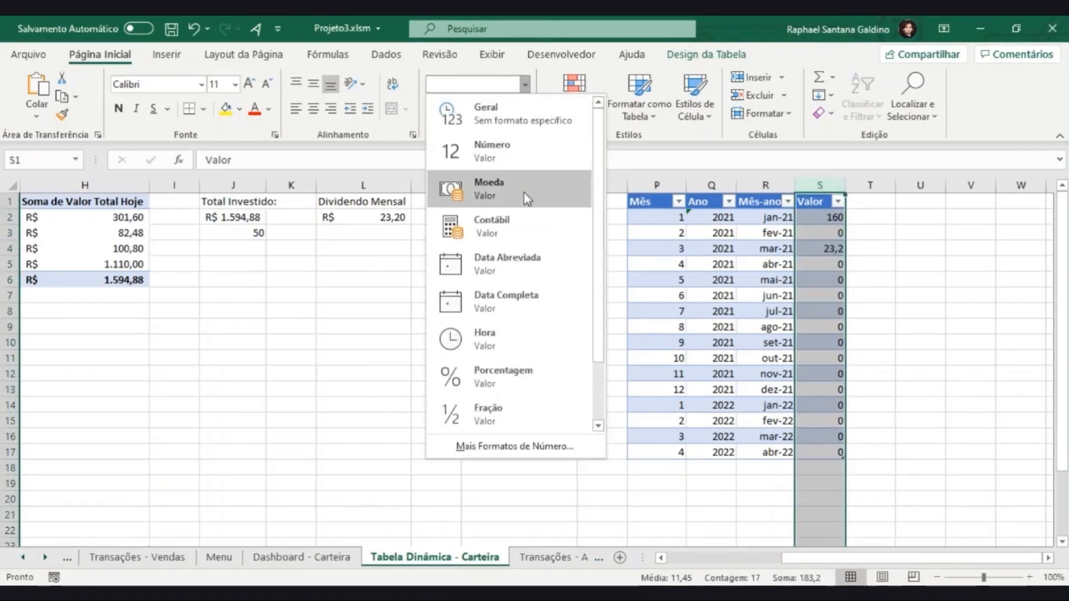
click(477, 186)
click(963, 330)
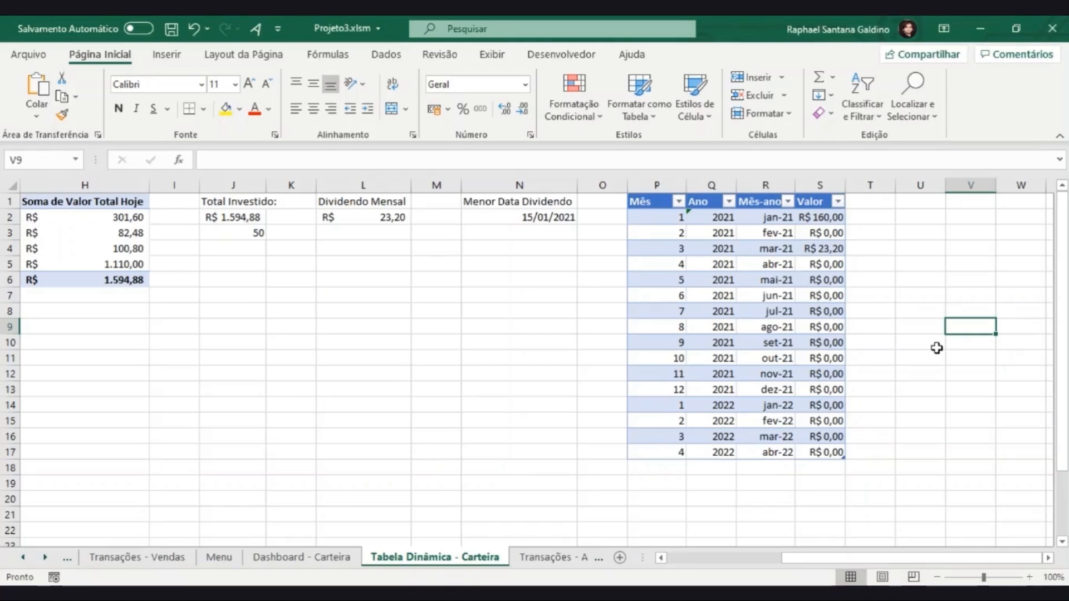
- Insert a PivotTable based on the monthly dividends table, Tabela8, on the existing sheet at cell U2
click(681, 233)
click(653, 204)
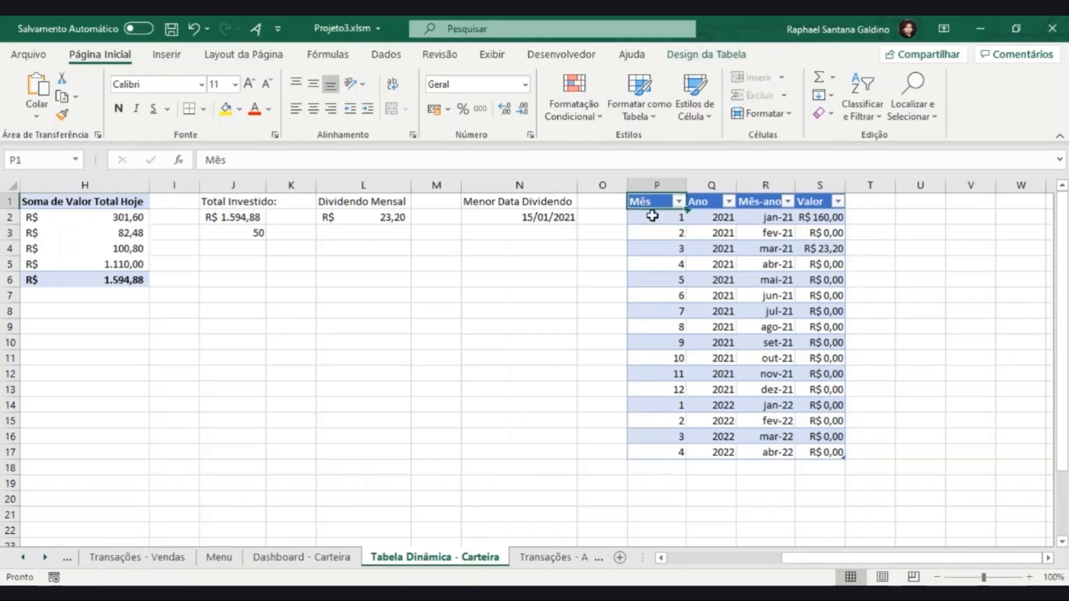
click(167, 54)
click(27, 95)
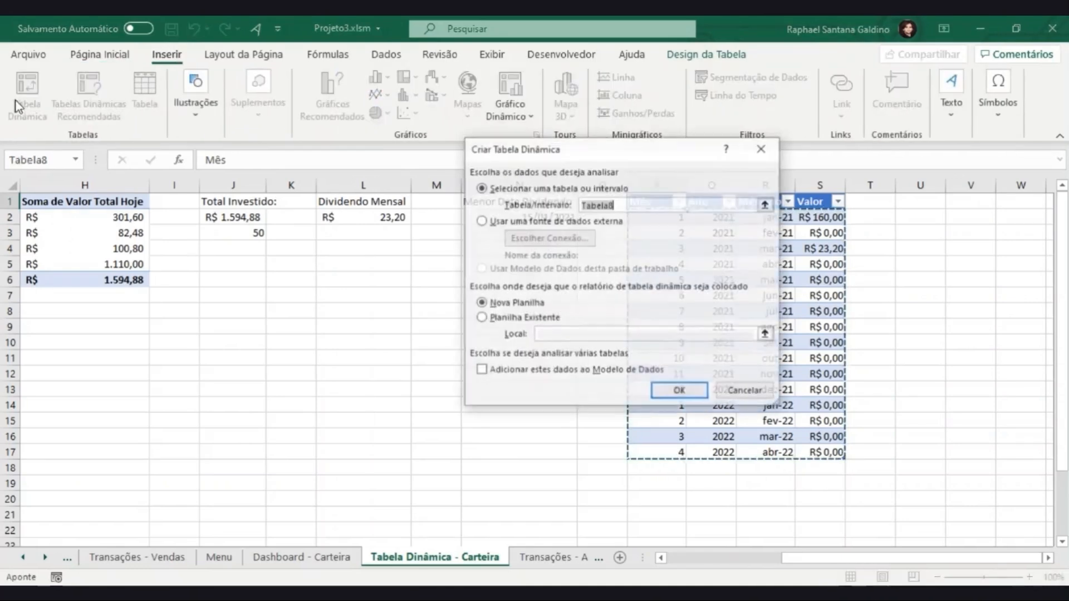
drag(593, 150, 426, 152)
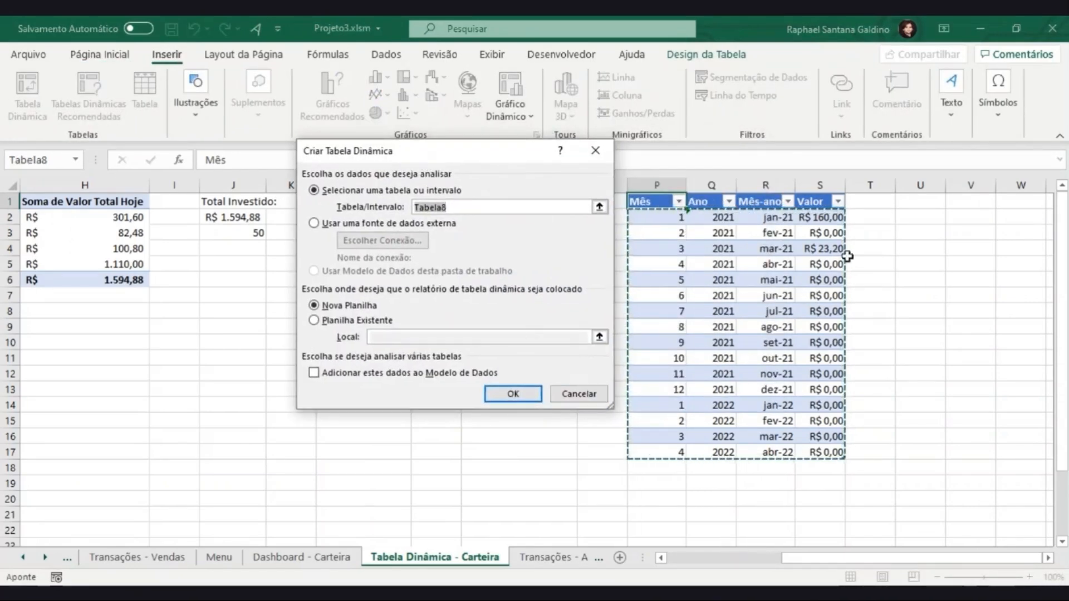
click(639, 286)
drag(645, 212, 816, 452)
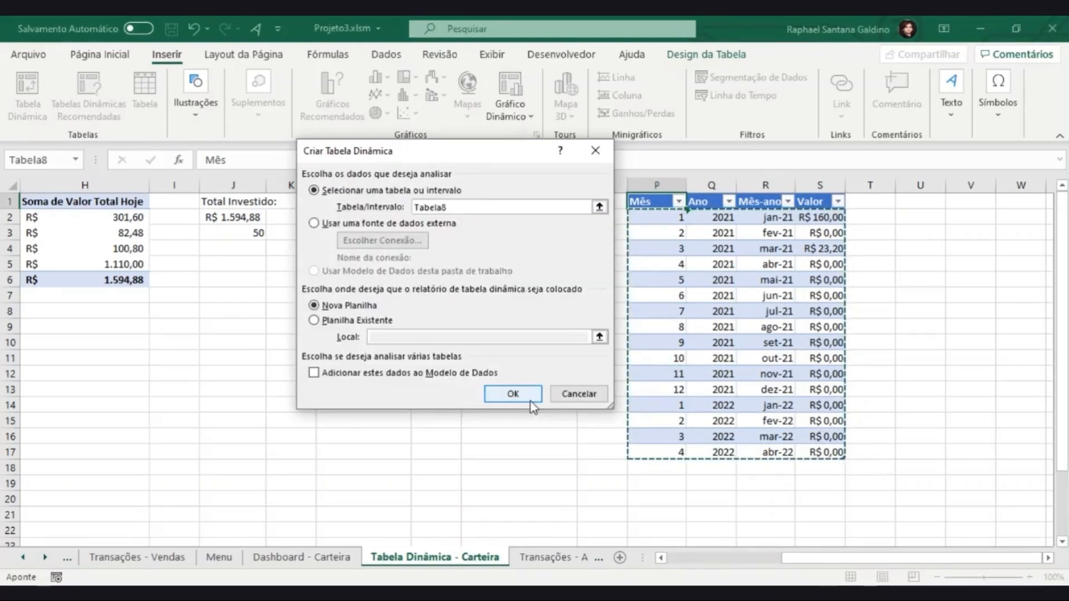
click(372, 325)
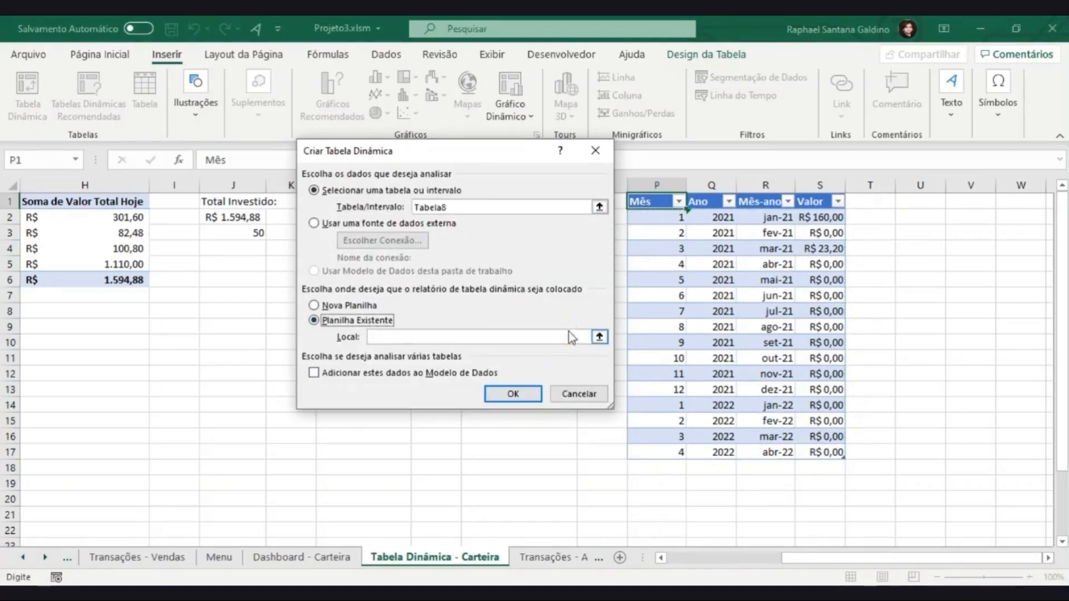
click(599, 337)
click(918, 217)
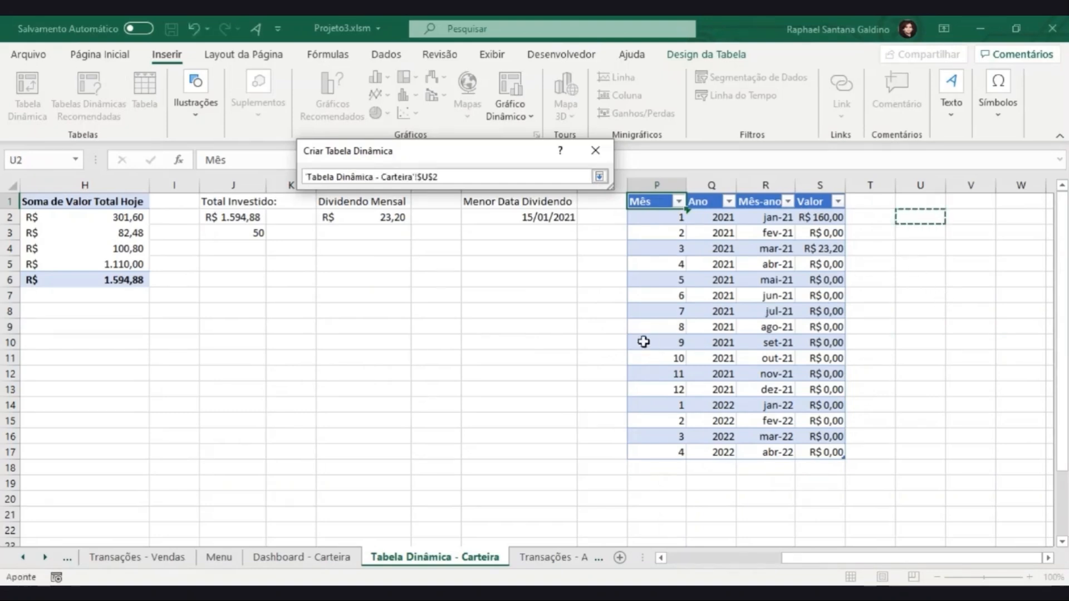
key(Return)
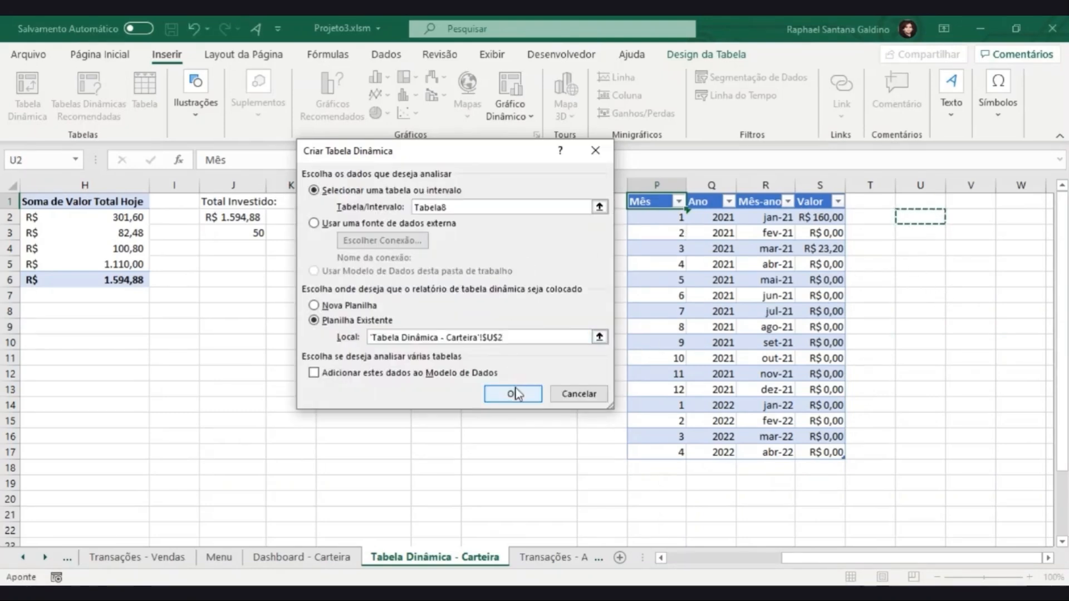
click(513, 393)
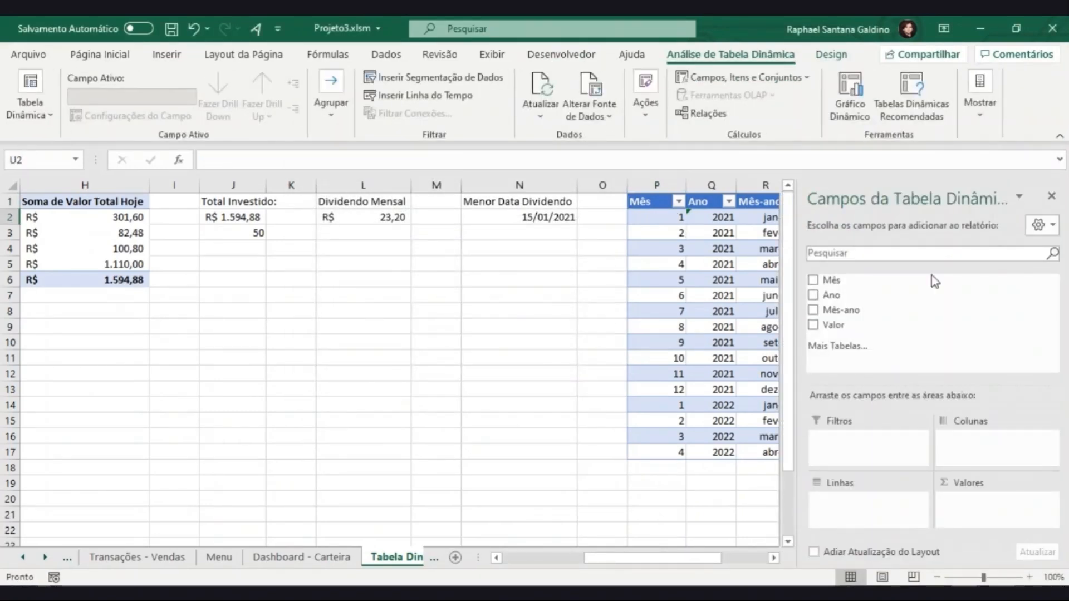
- Add Mês-ano to the rows and Valor to the values of the new PivotTable at U2
drag(842, 310, 844, 500)
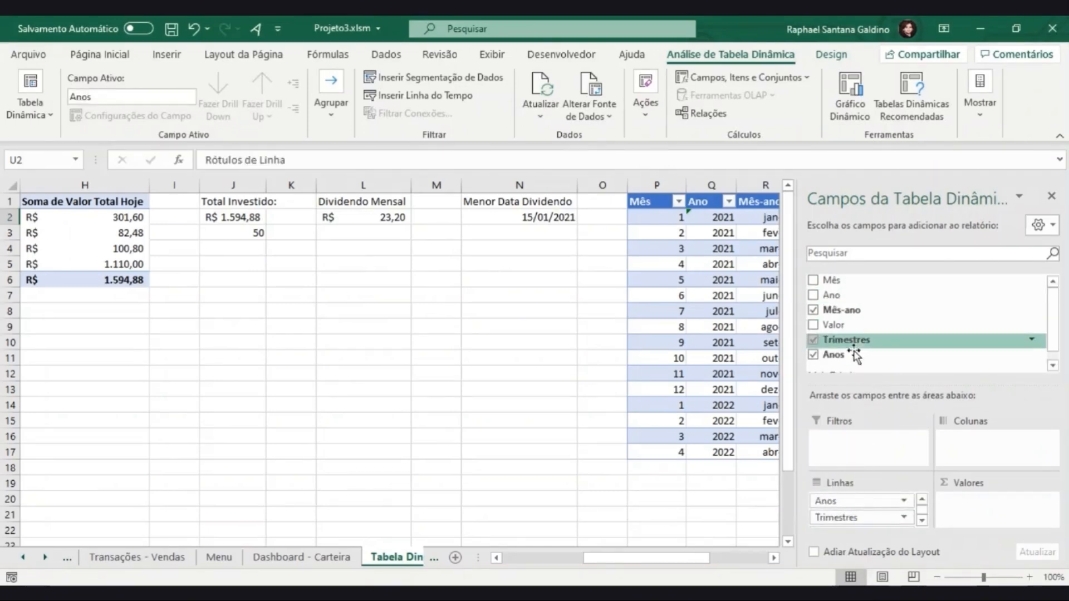
drag(836, 325, 956, 504)
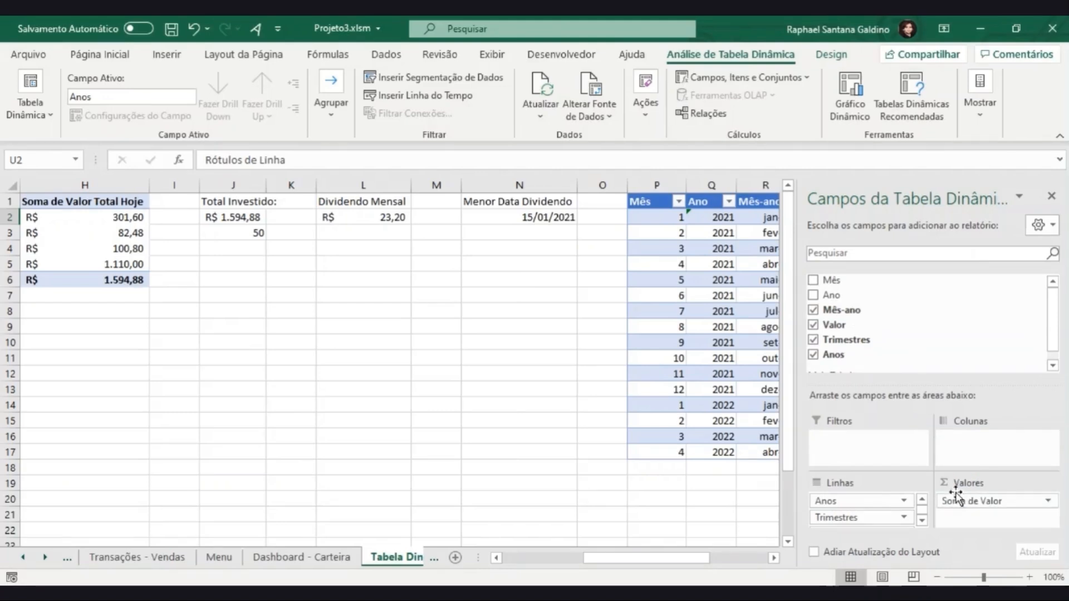
drag(646, 558, 704, 558)
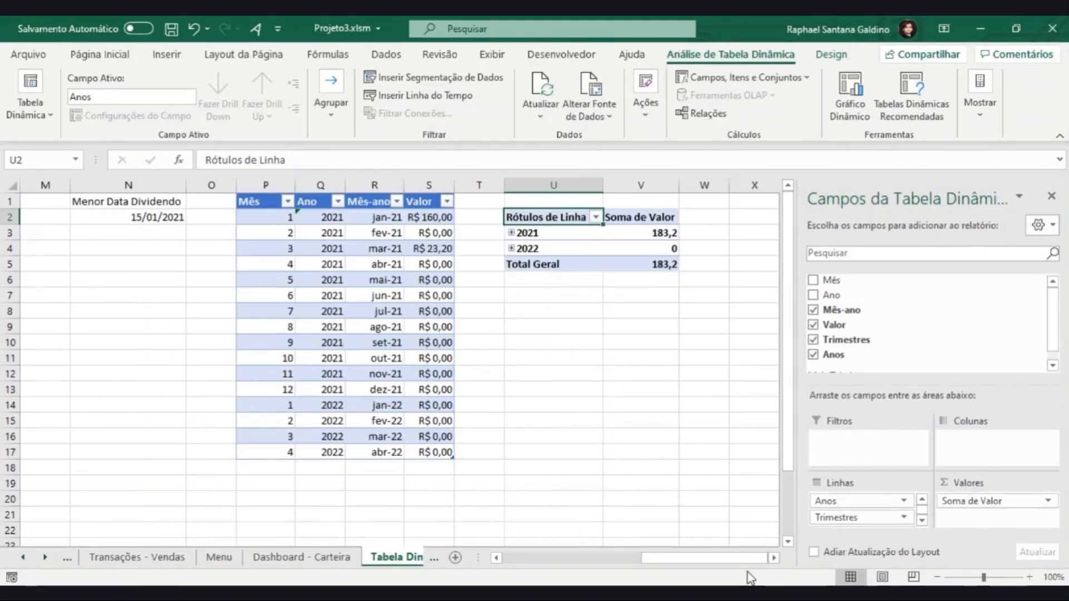
- Expand 2021 and its Trim1 group in the PivotTable to check the monthly values, and collapse Trim1 again
click(511, 233)
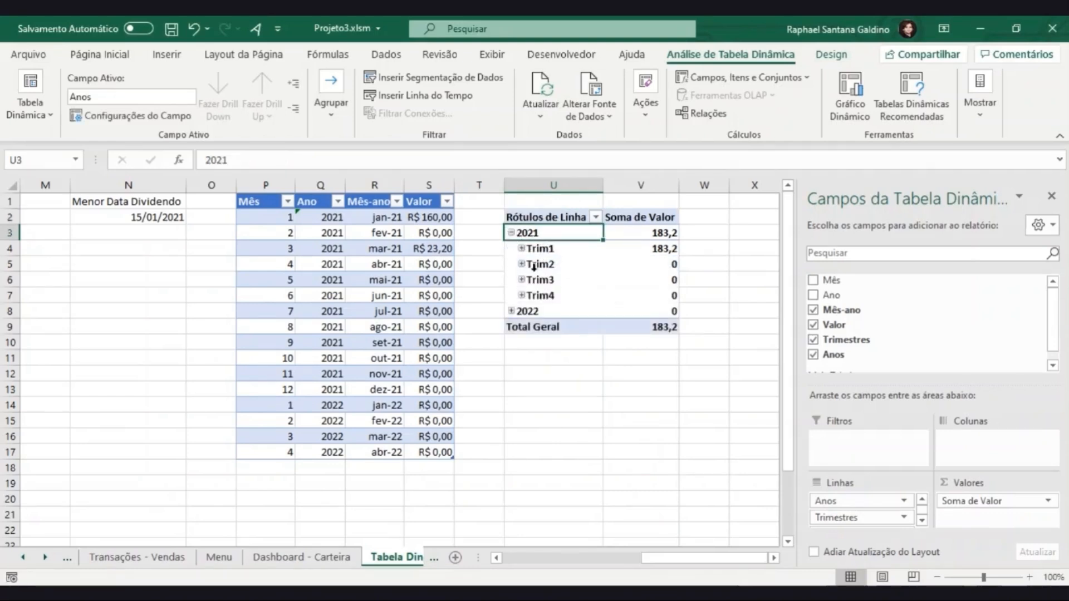
click(523, 249)
click(522, 249)
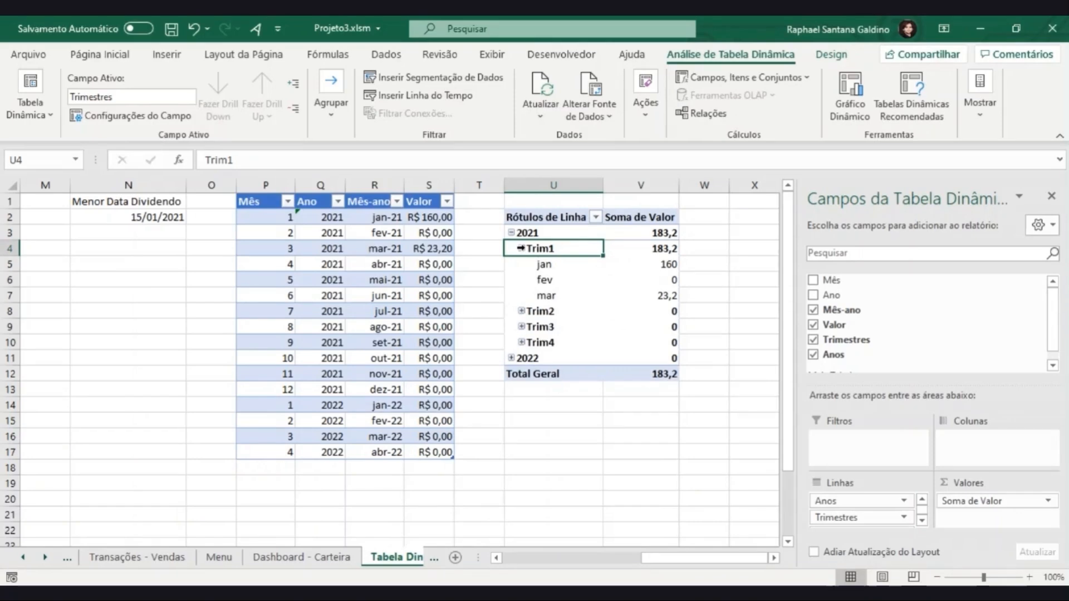
key(shift+Right)
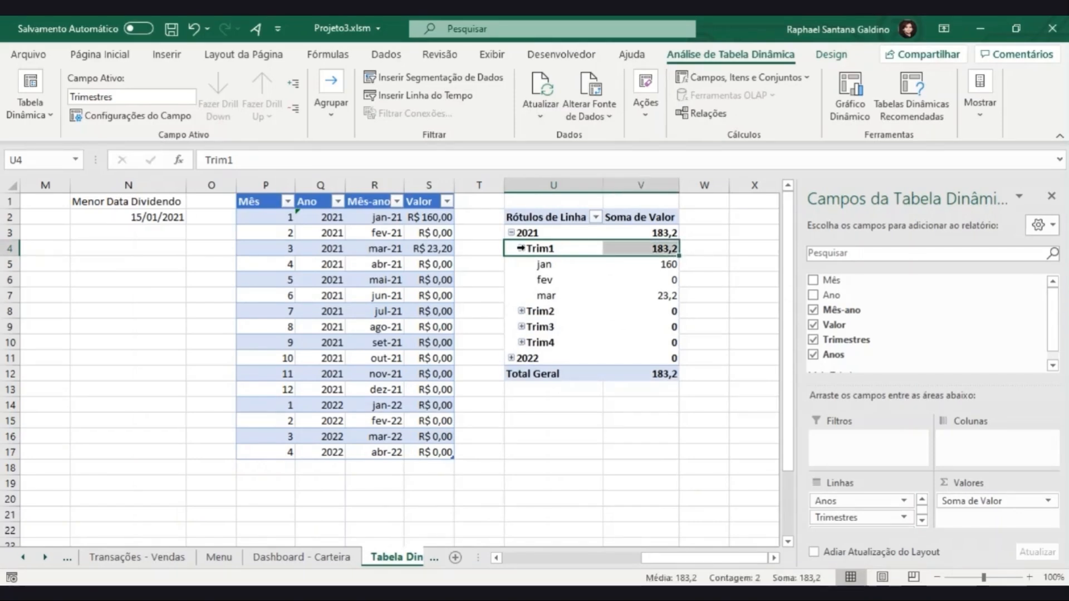
click(521, 248)
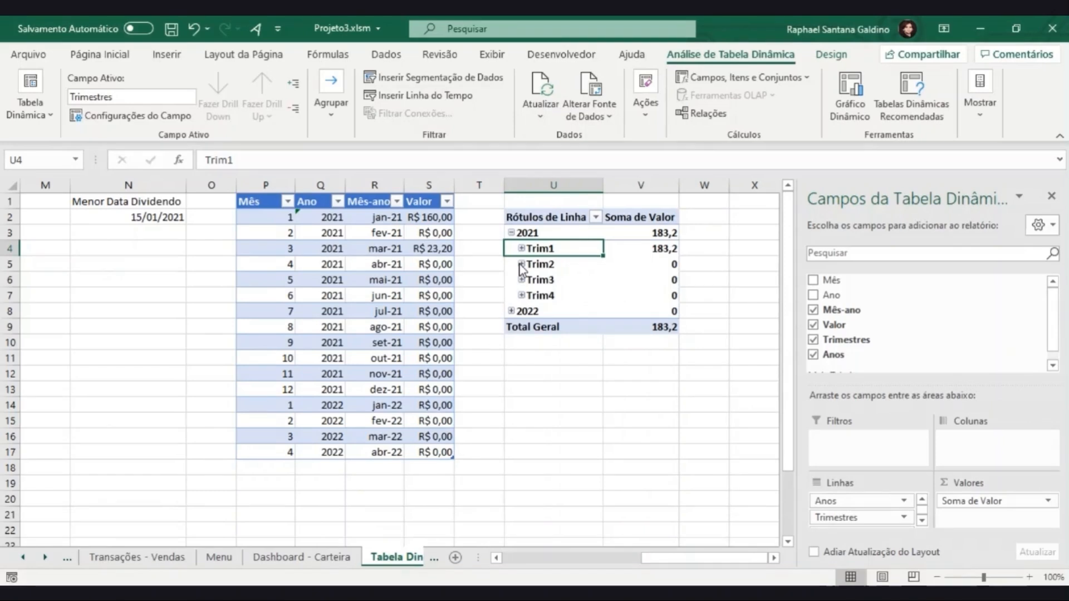
- Insert a timeline for the Mês-ano field of the dividends PivotTable
click(416, 97)
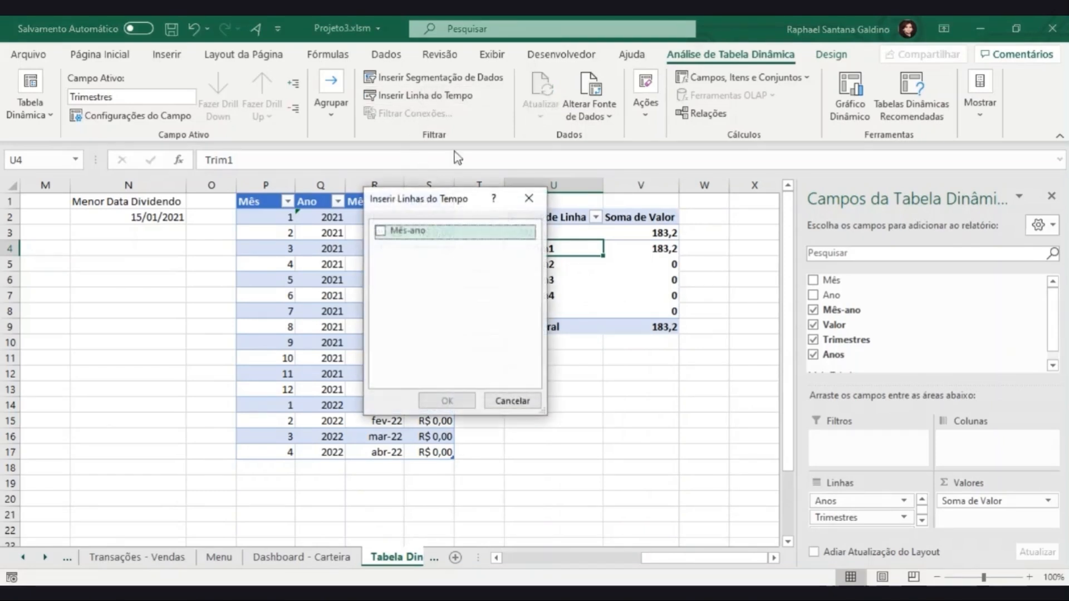
click(437, 232)
click(446, 401)
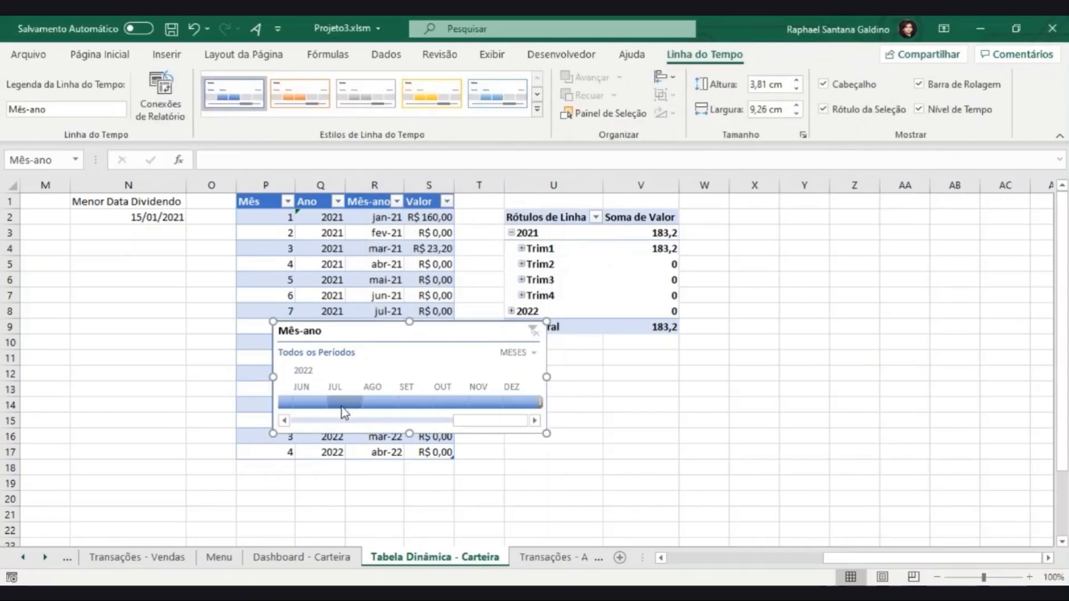
- Filter the Mês-ano timeline to January through May 2021 and move it below the PivotTable
drag(463, 424, 293, 424)
click(291, 402)
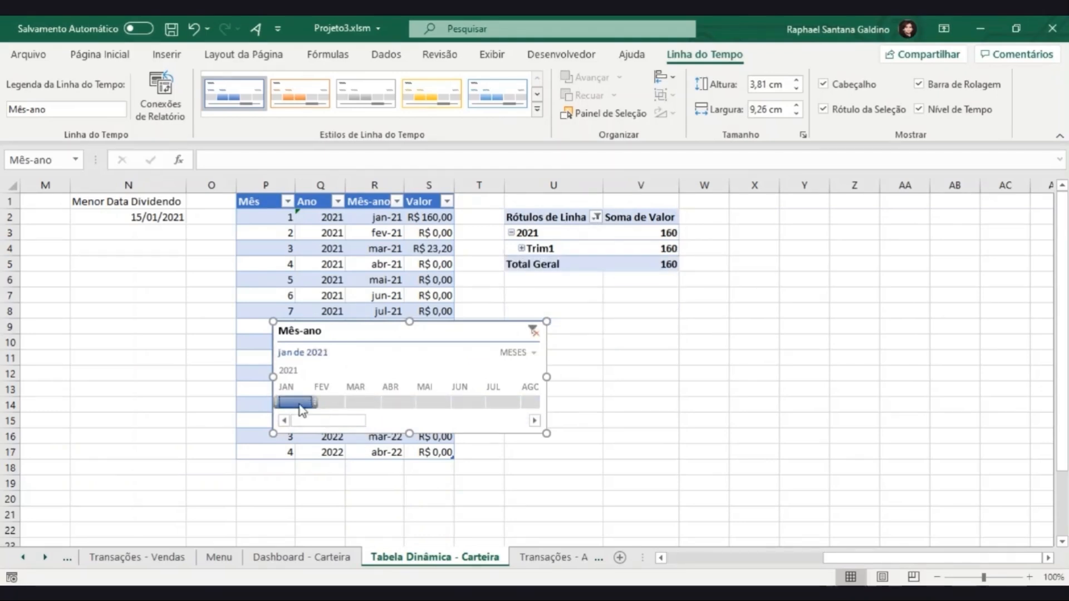
drag(312, 403, 449, 406)
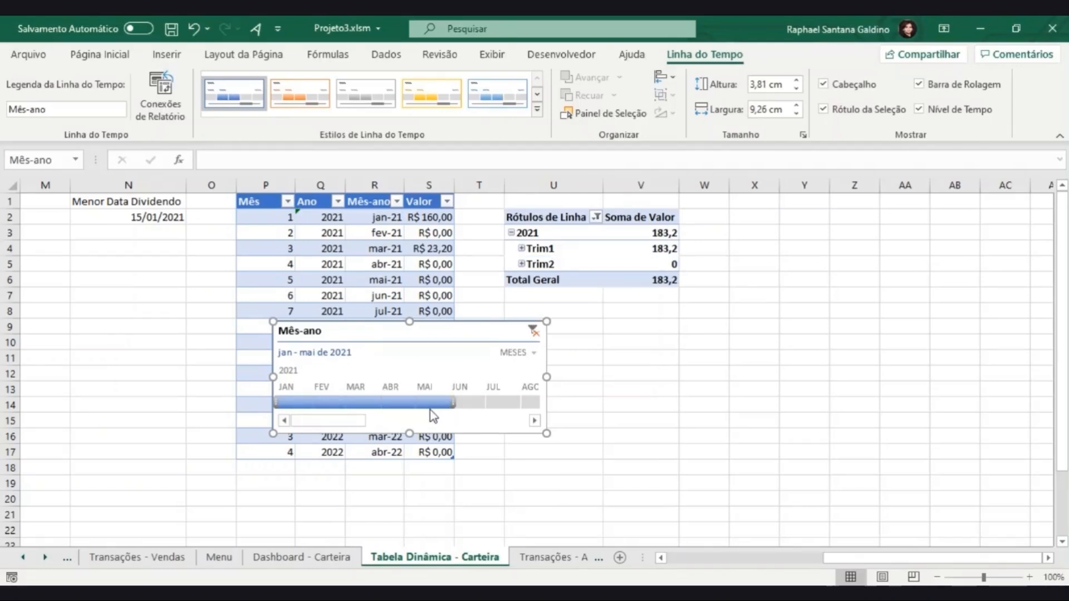
drag(421, 333, 665, 371)
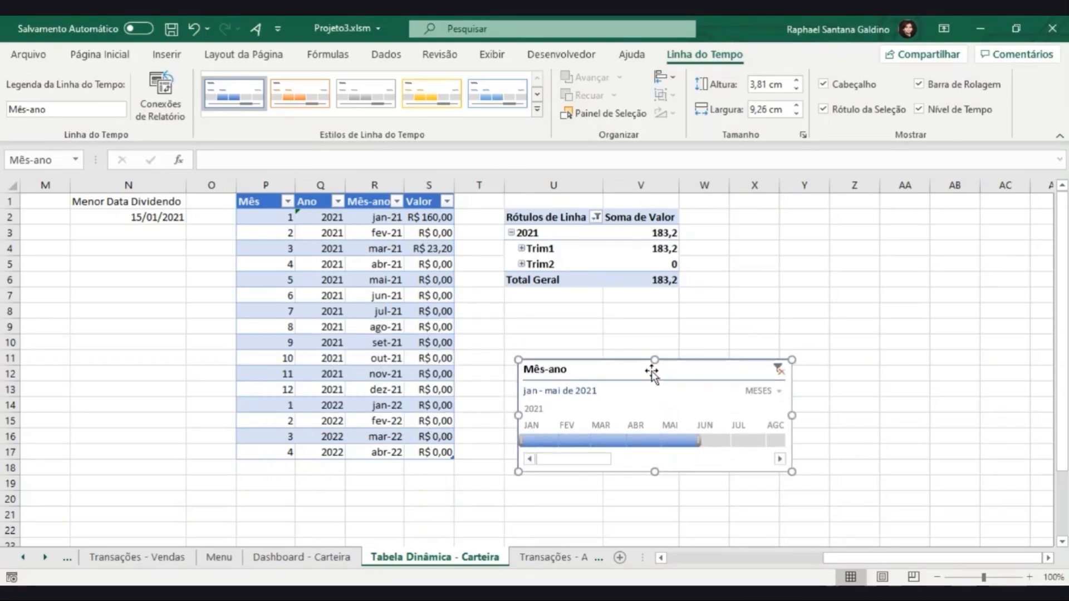
- Insert a line PivotChart from the dividends PivotTable and place it over columns M to S, clear of the timeline
drag(592, 265, 592, 255)
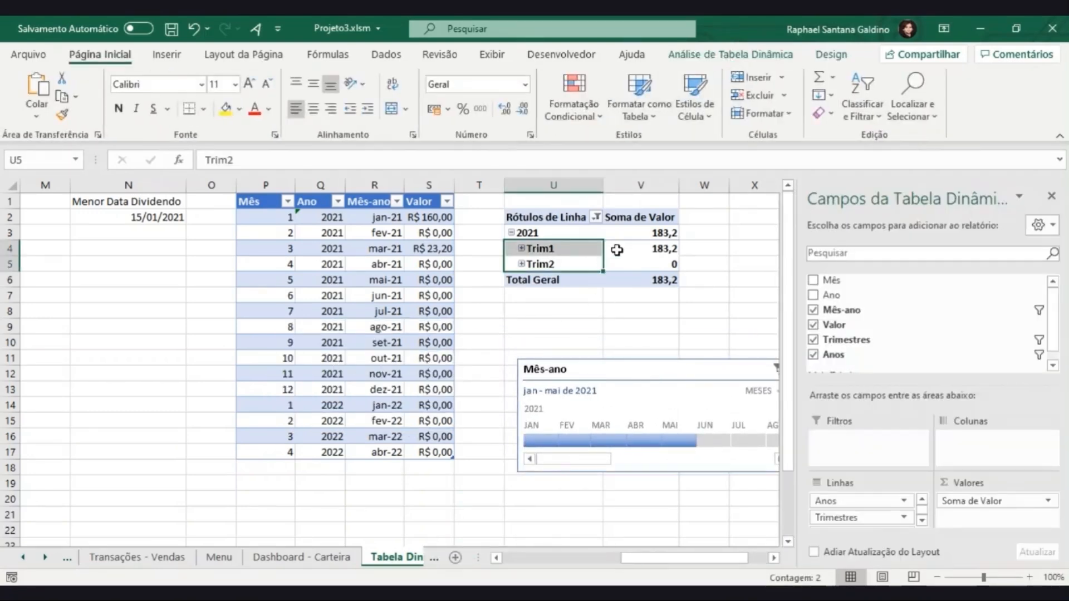
click(733, 60)
click(837, 102)
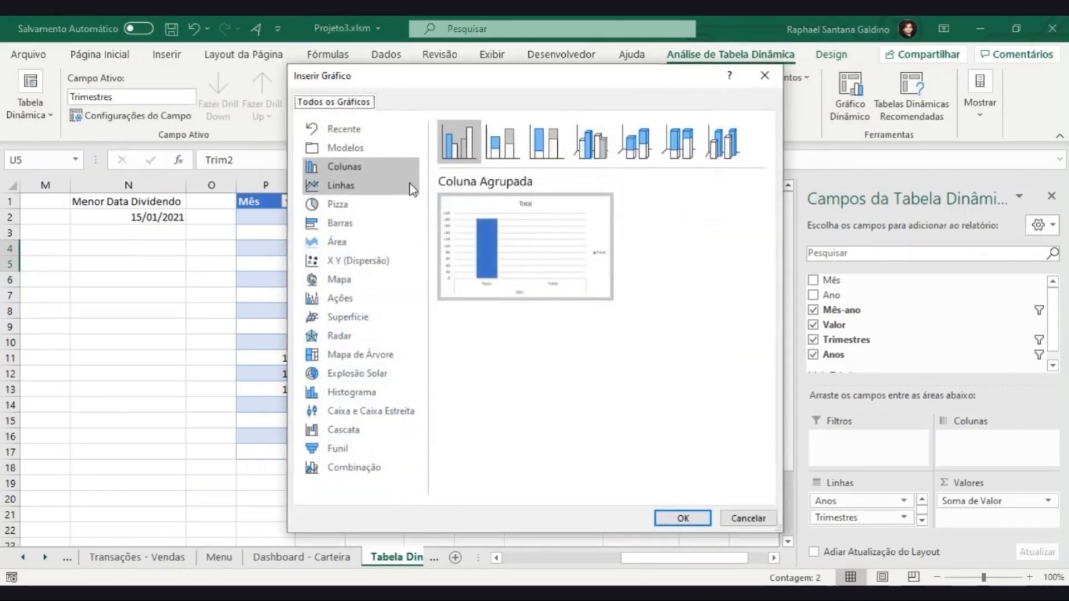
click(390, 188)
mouse_move(453, 259)
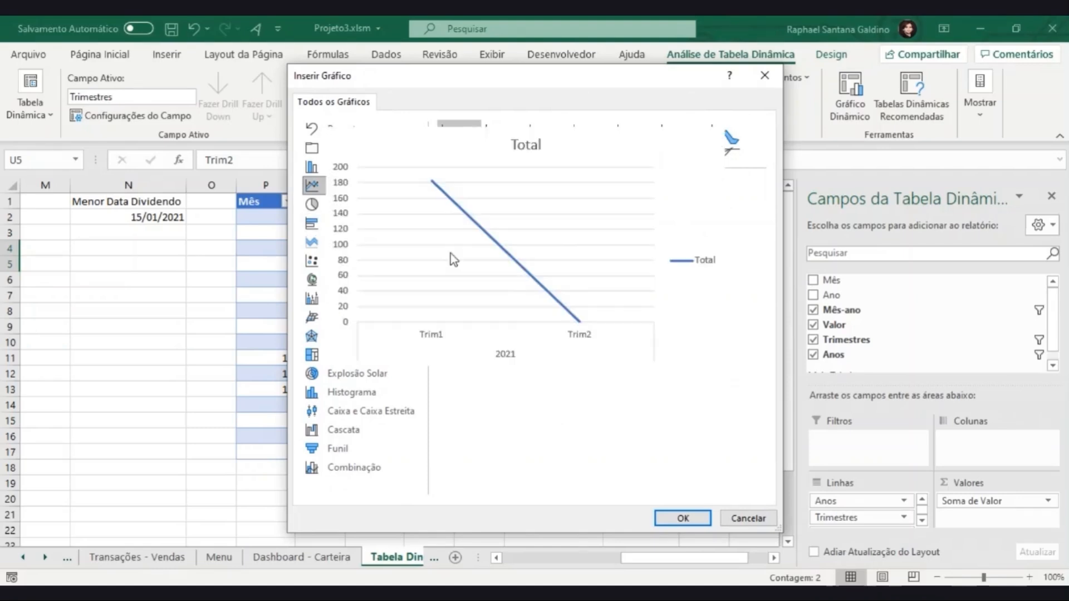
click(676, 517)
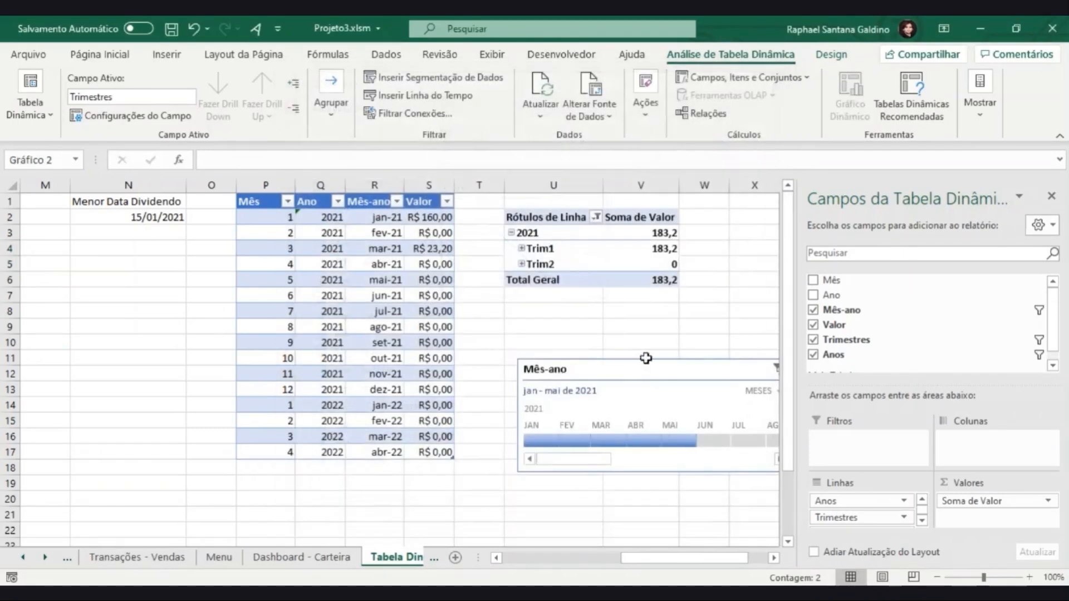
drag(580, 392, 416, 387)
- Filter the Mês-ano timeline to February 2021 and switch it to January 2021 to test the chart
click(573, 249)
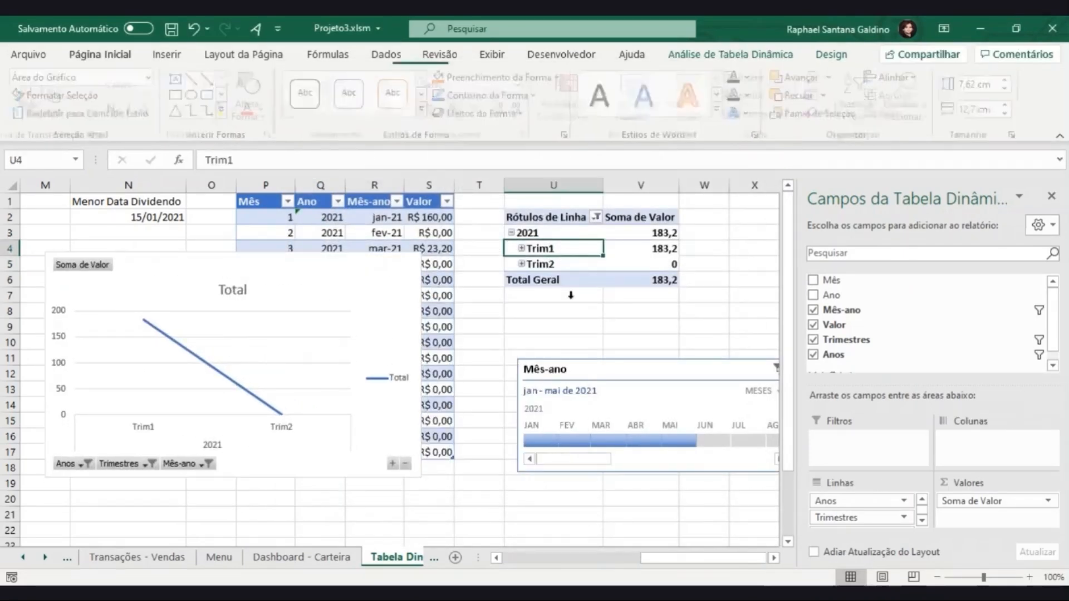
click(592, 442)
click(538, 441)
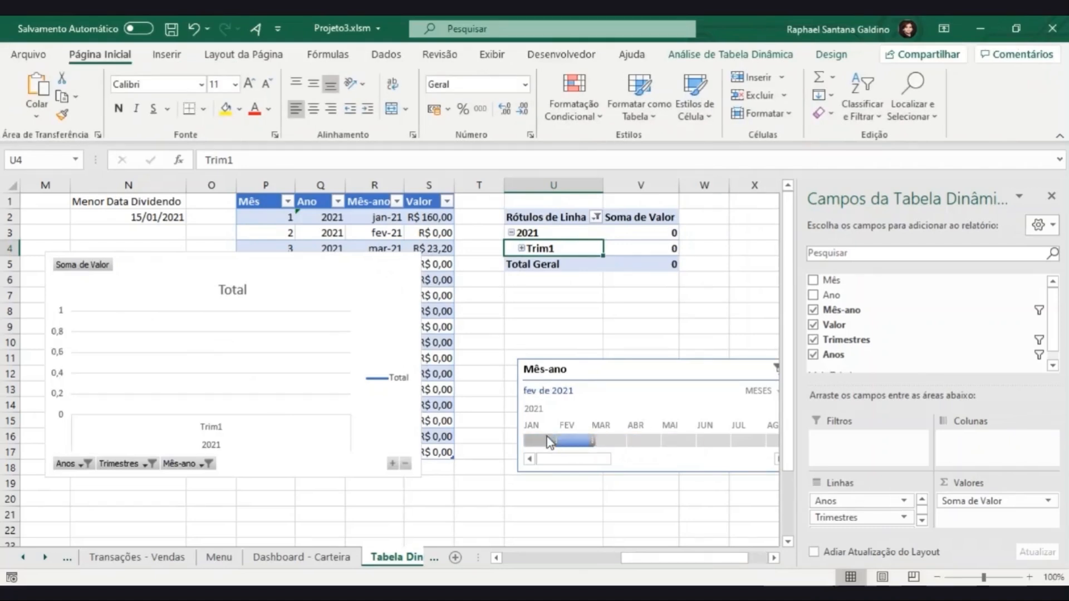
- Ungroup the PivotTable's date rows so only Mês-ano remains, without Anos and Trimestres
right_click(540, 251)
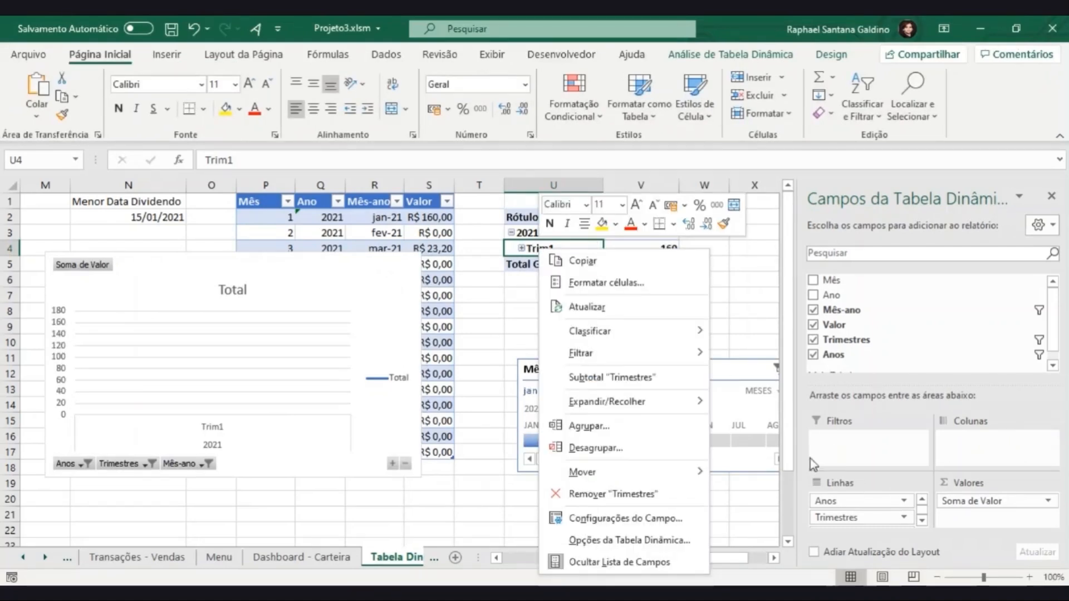
click(532, 247)
right_click(540, 249)
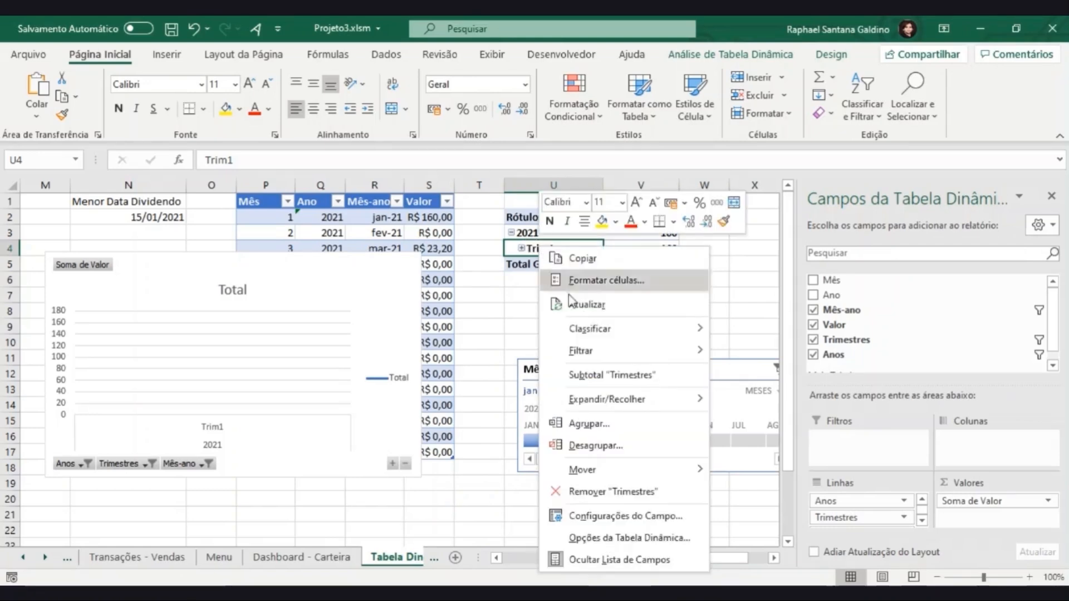
click(591, 445)
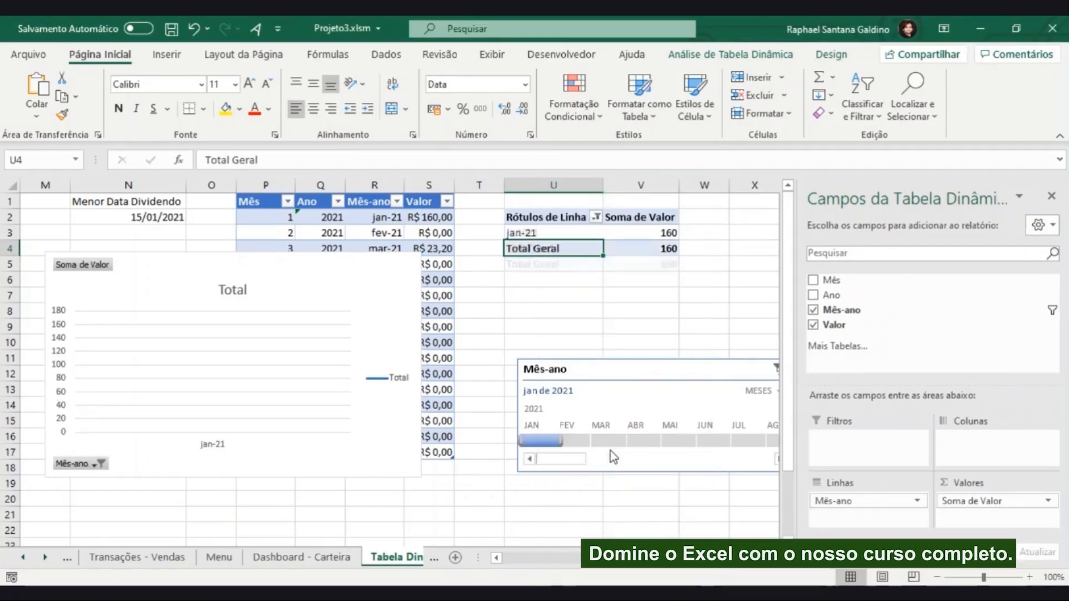
- Extend the Mês-ano timeline filter from January to April 2021, and further to June 2021
click(558, 231)
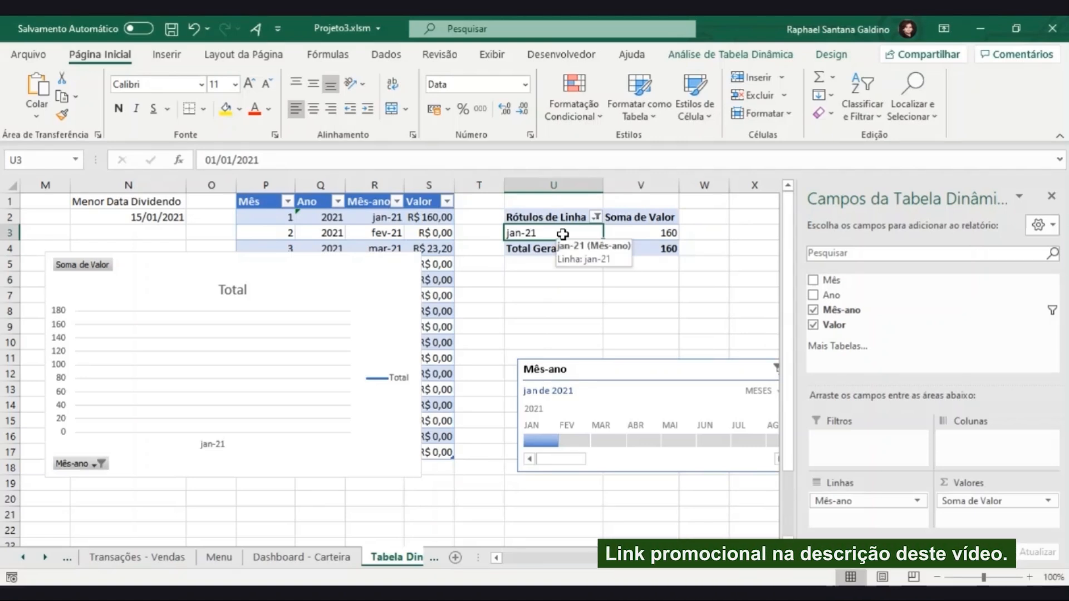
drag(560, 443, 660, 442)
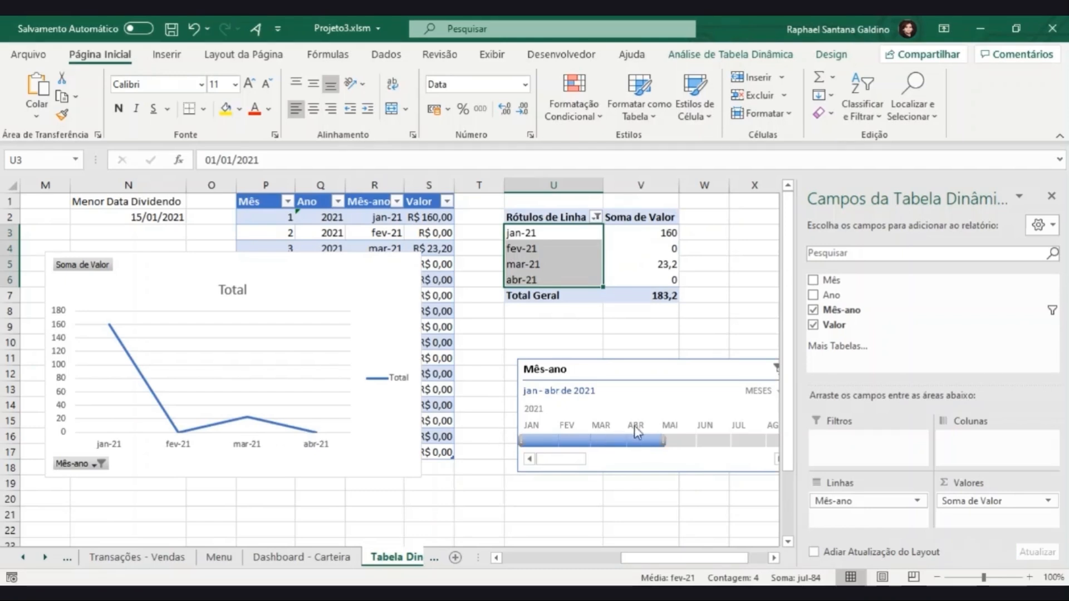
drag(667, 446, 734, 442)
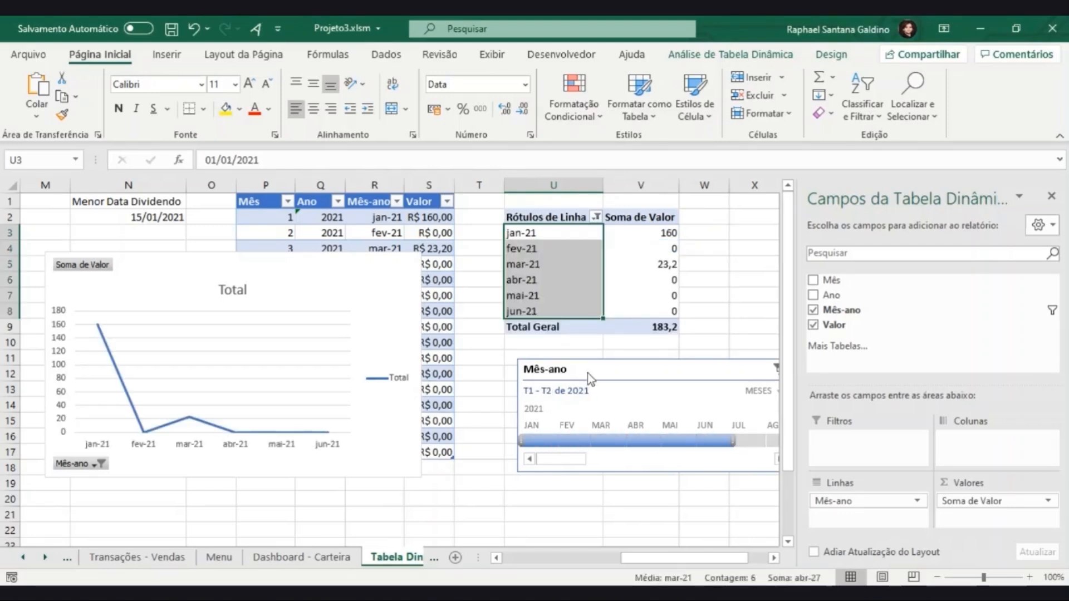